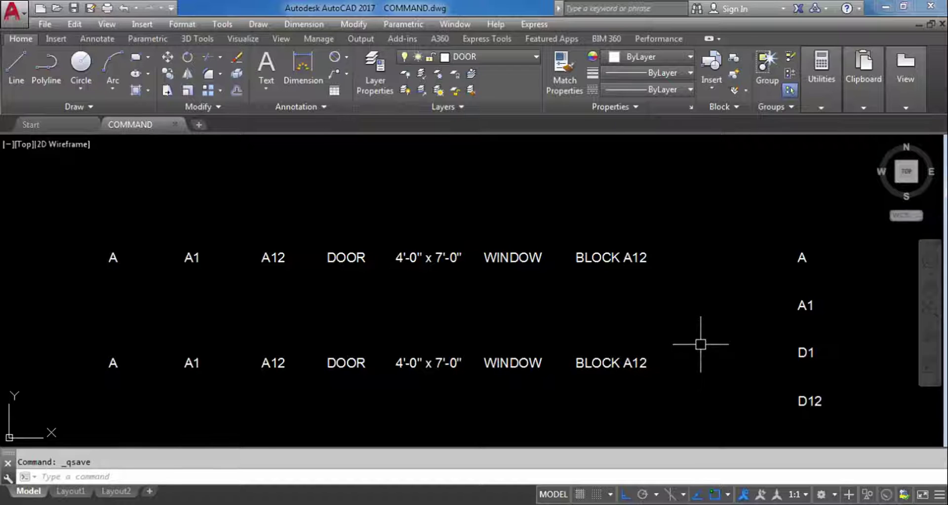
- Enclose all seven upper-row texts, from A to BLOCK A12, in constant-size circles with TCIRCLE, using the 0.35 offset factor
text(TCIRCLE)
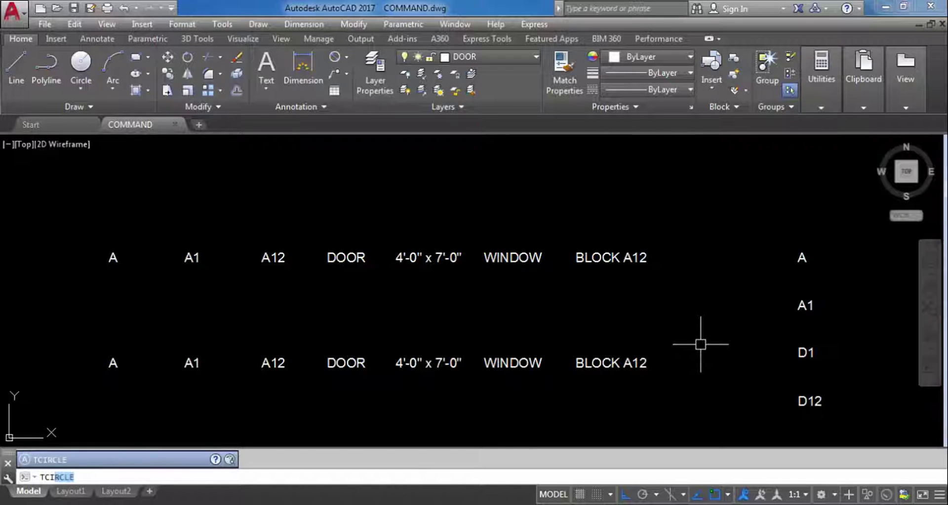
key(Return)
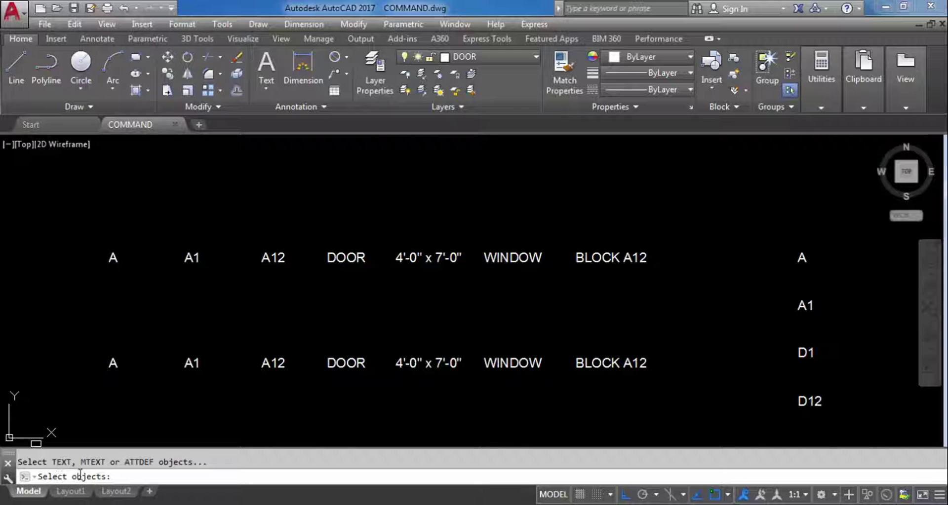
scroll(404, 261, down, 2)
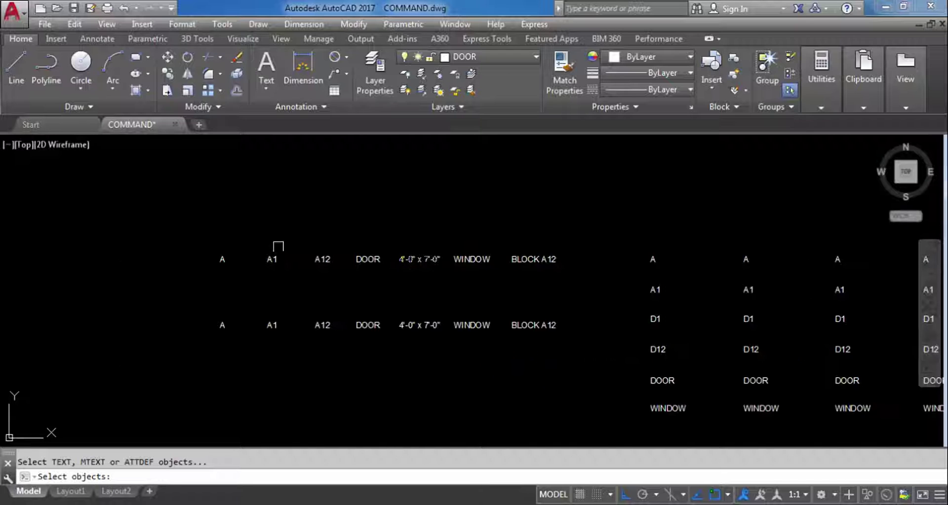
middle_drag(326, 235, 304, 244)
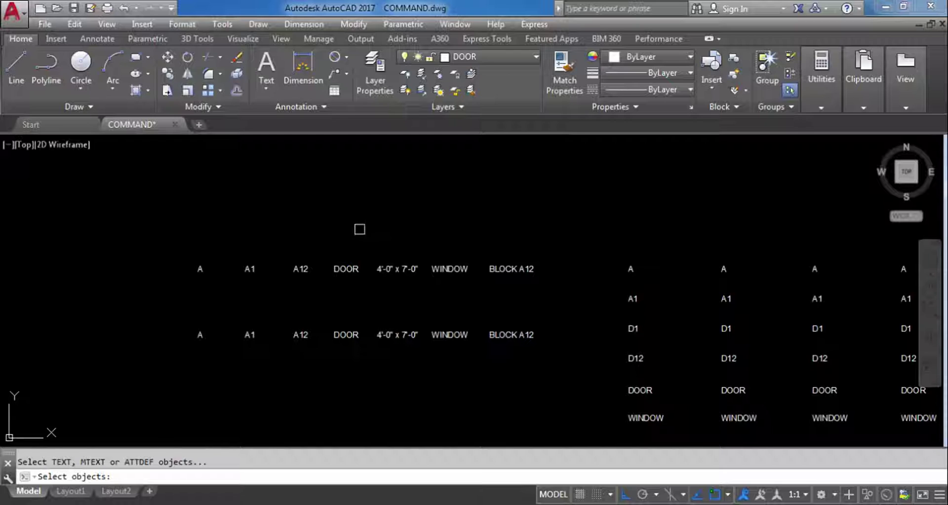
click(561, 276)
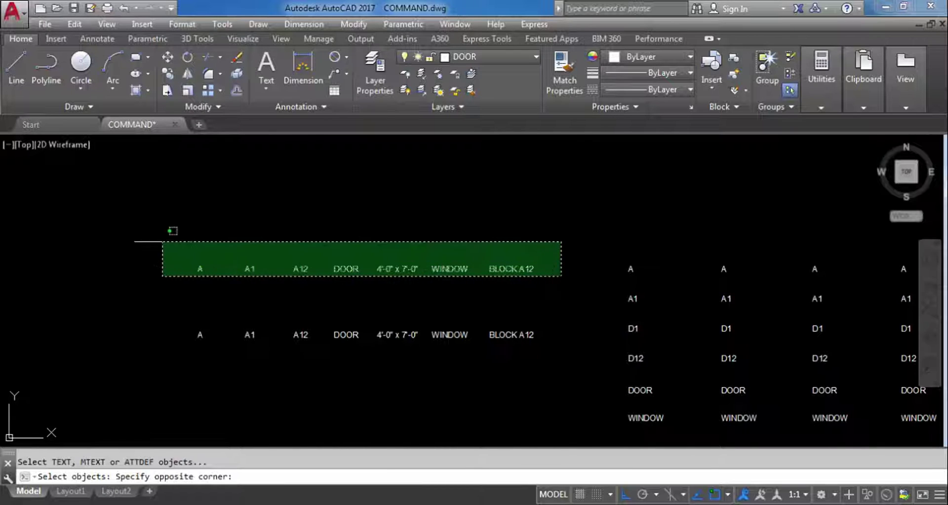
click(162, 240)
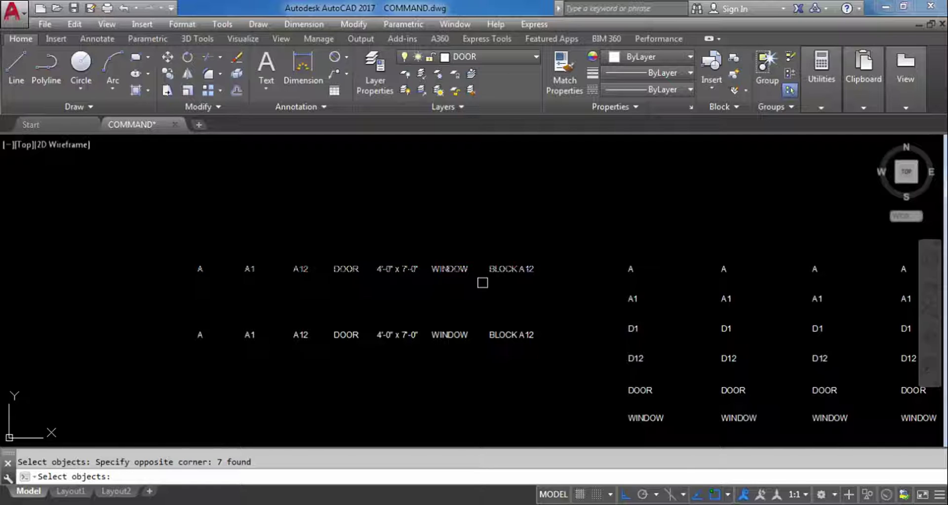
key(Return)
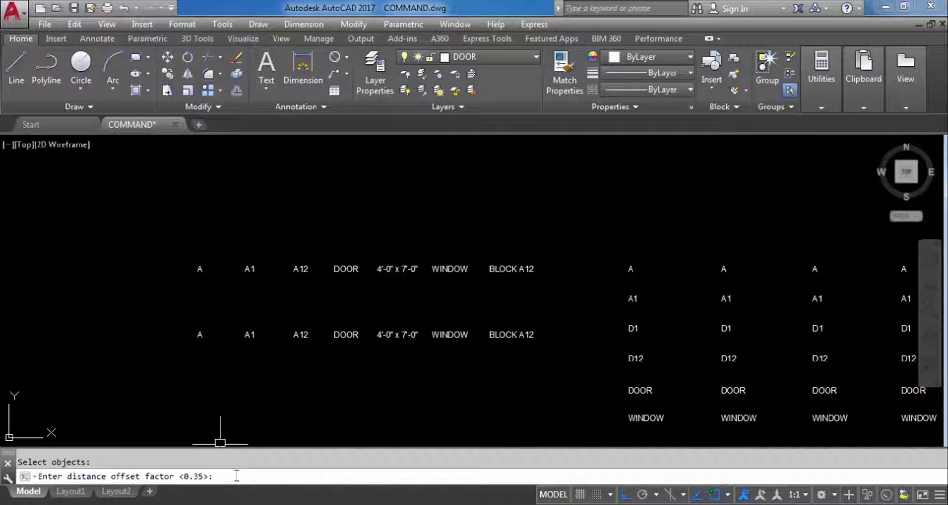
key(Return)
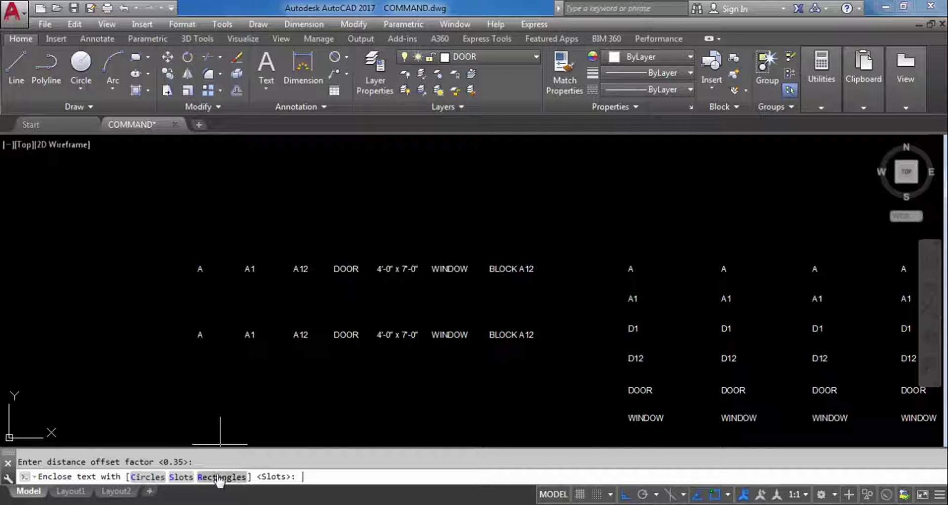
click(143, 477)
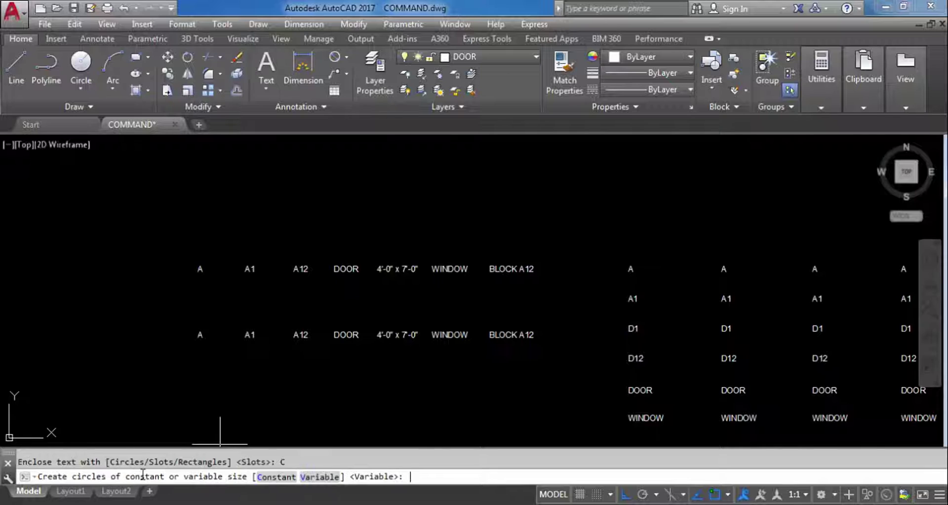
click(275, 477)
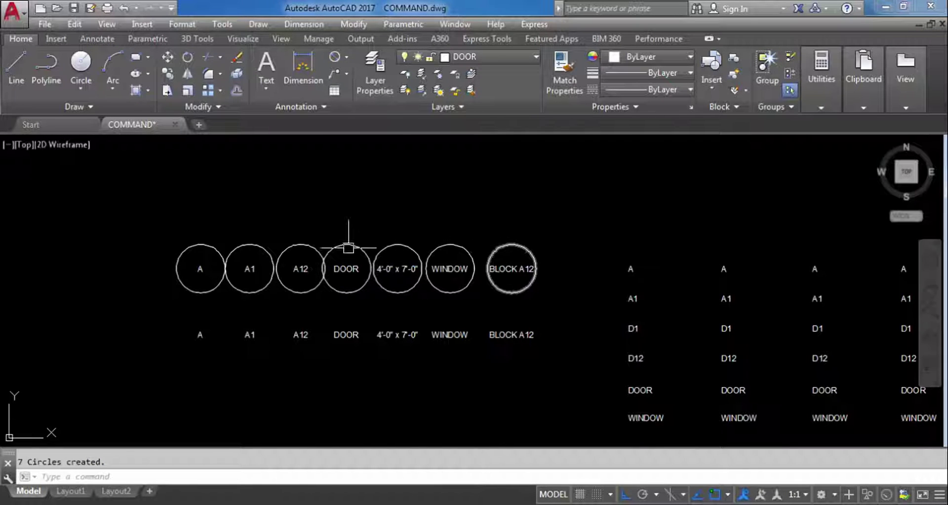
- Add radius dimensions to all seven circles around the upper-row texts at once with QDIM
scroll(262, 250, up, 2)
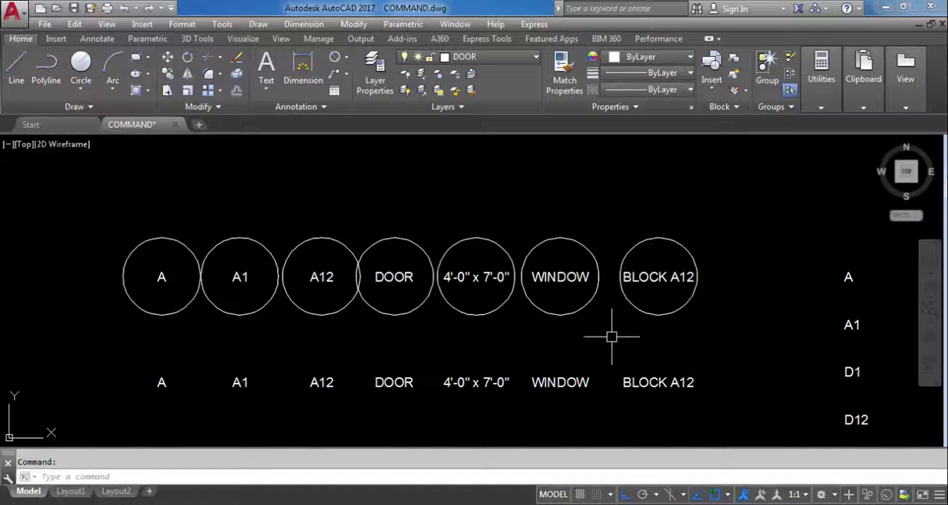
text(D)
key(BackSpace)
text(QDIM)
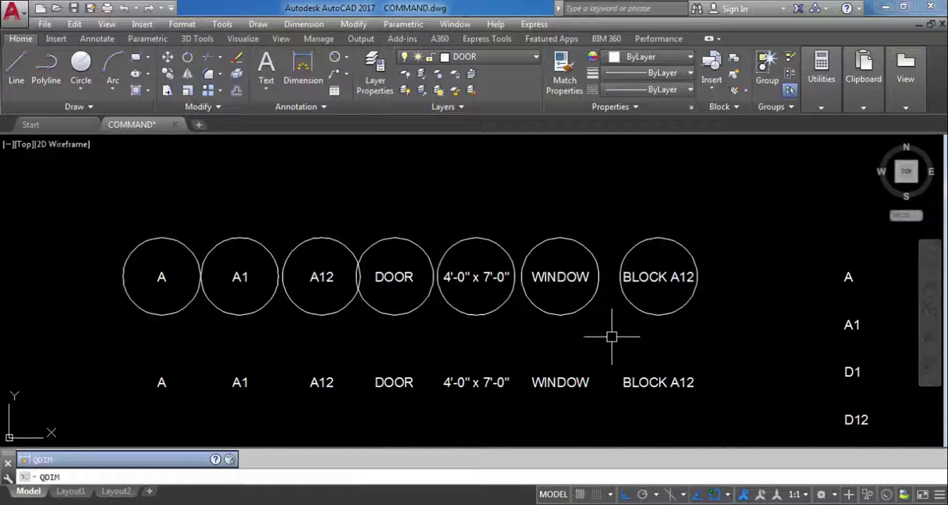
key(Return)
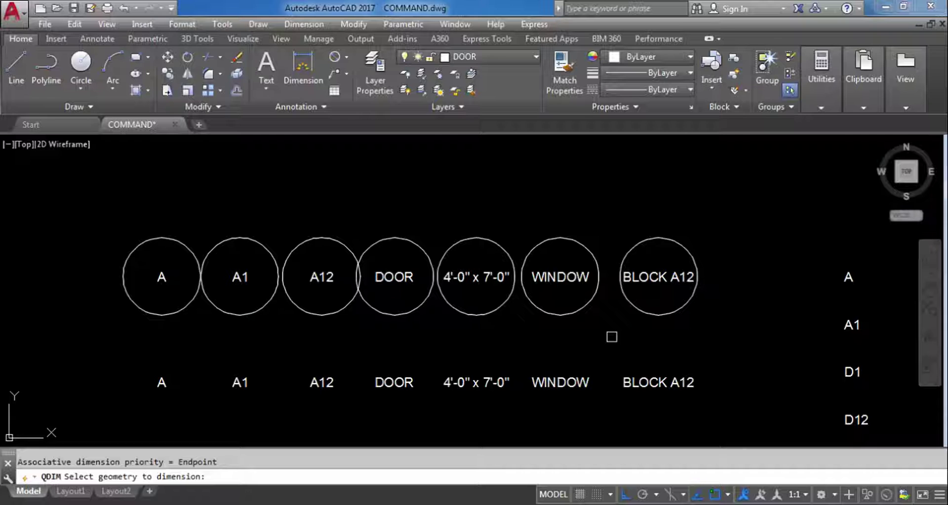
click(719, 248)
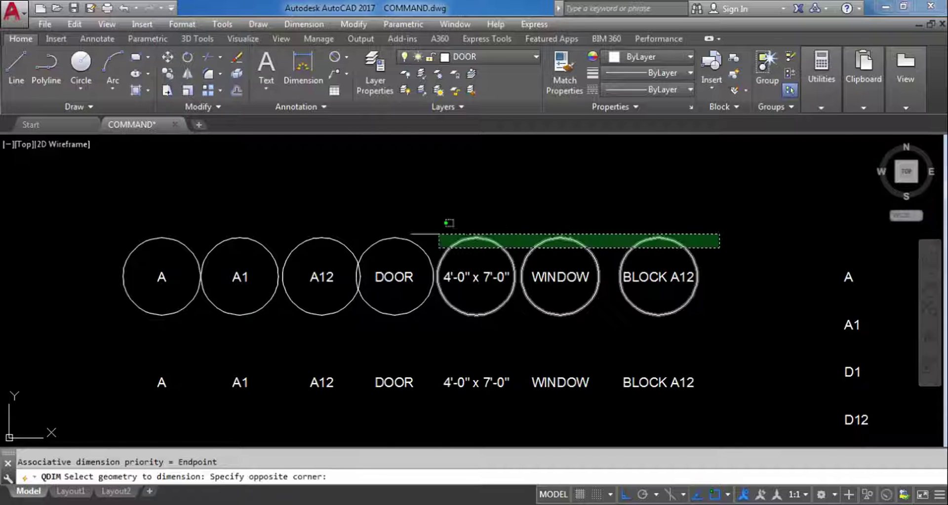
click(139, 214)
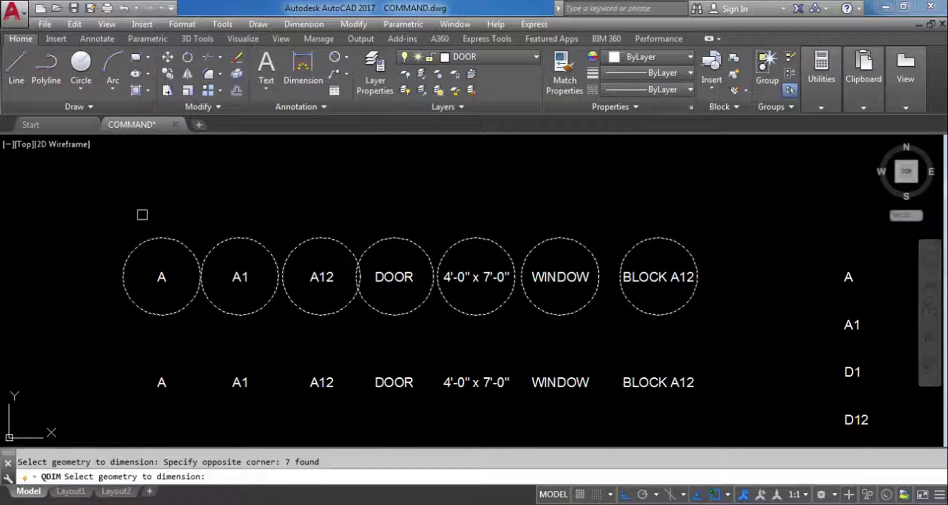
key(Return)
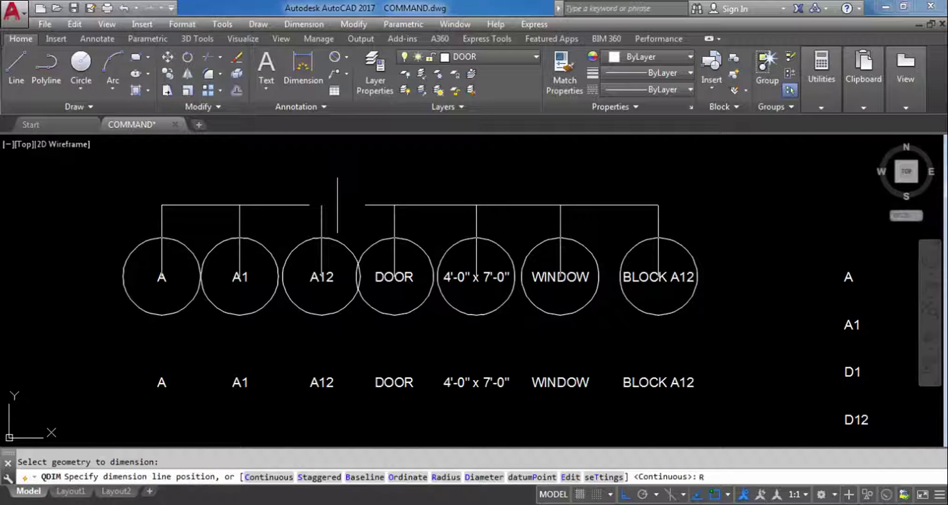
text(R)
key(Return)
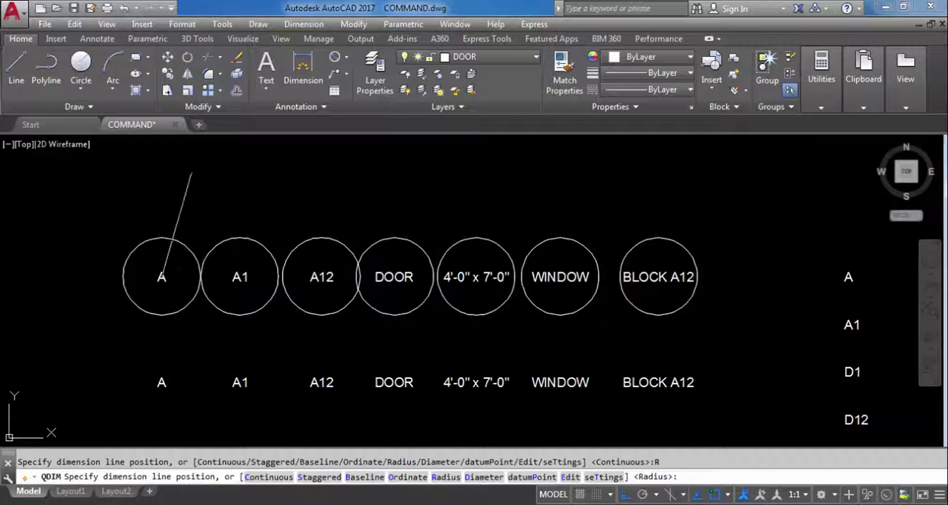
click(120, 184)
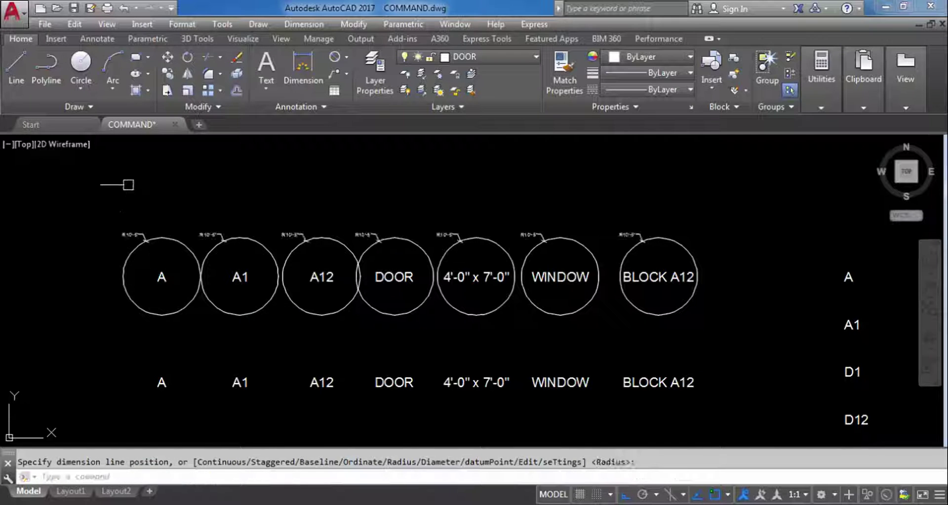
- Examine the radius dimension of each circle along the upper row, from A to BLOCK A12, to compare their sizes
scroll(213, 245, up, 2)
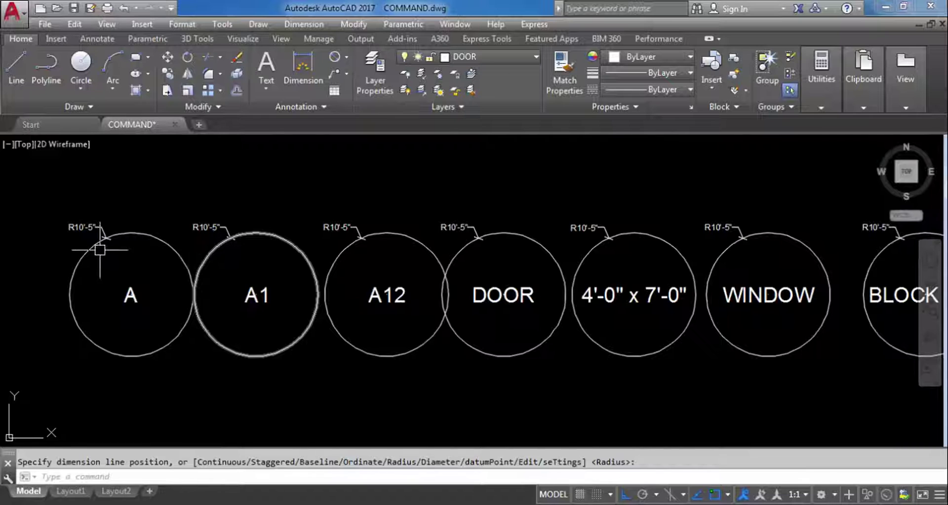
scroll(79, 229, up, 2)
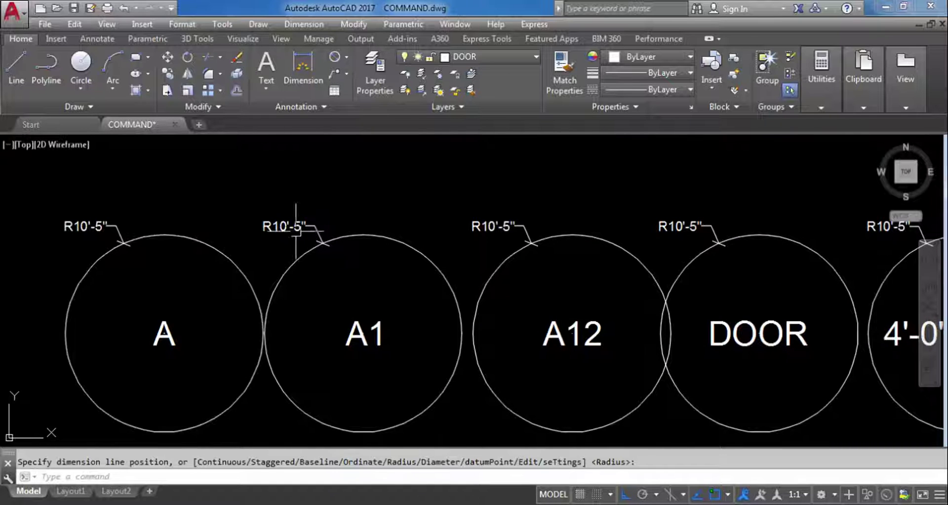
scroll(296, 239, down, 3)
scroll(460, 237, up, 4)
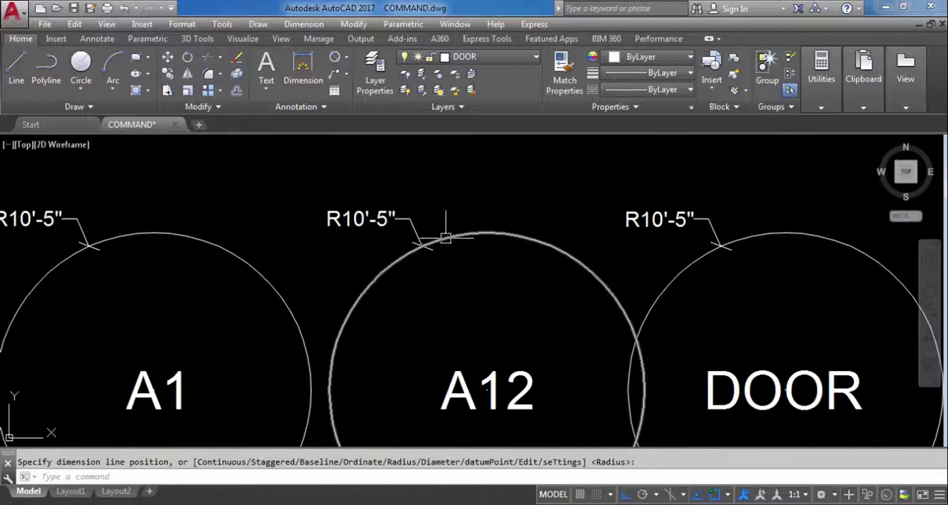
scroll(446, 238, down, 2)
scroll(710, 230, up, 2)
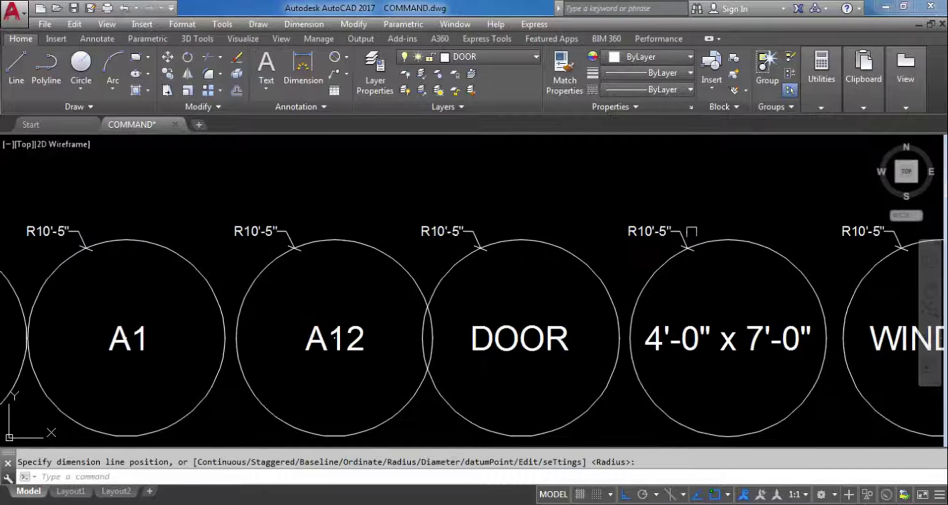
scroll(588, 232, down, 3)
scroll(706, 237, up, 3)
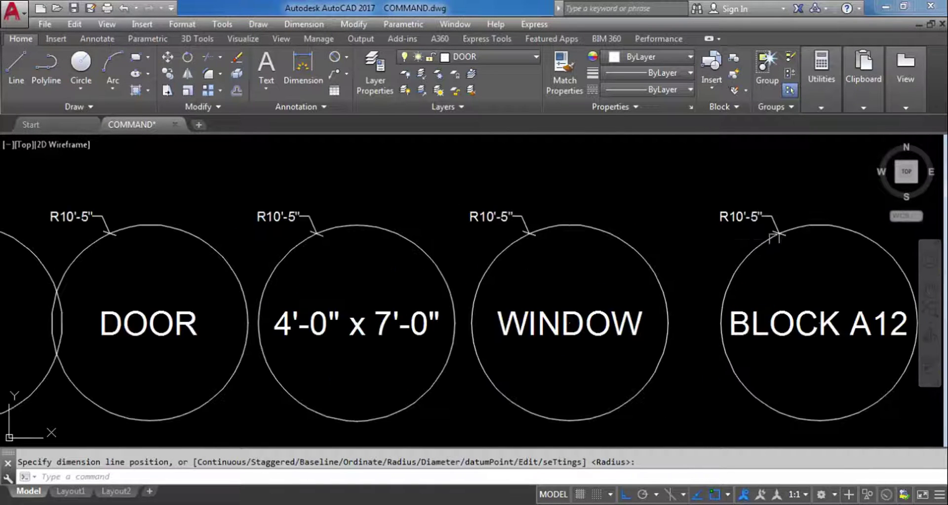
scroll(716, 236, down, 2)
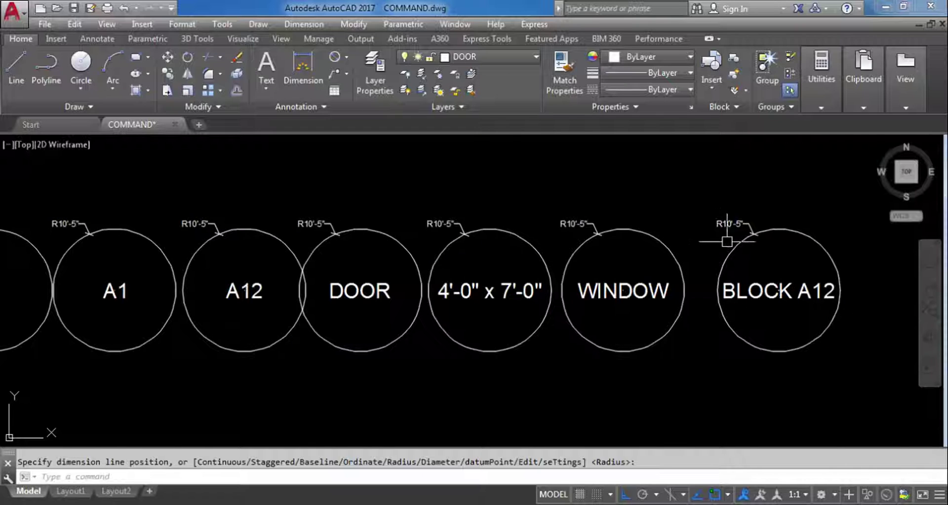
click(751, 226)
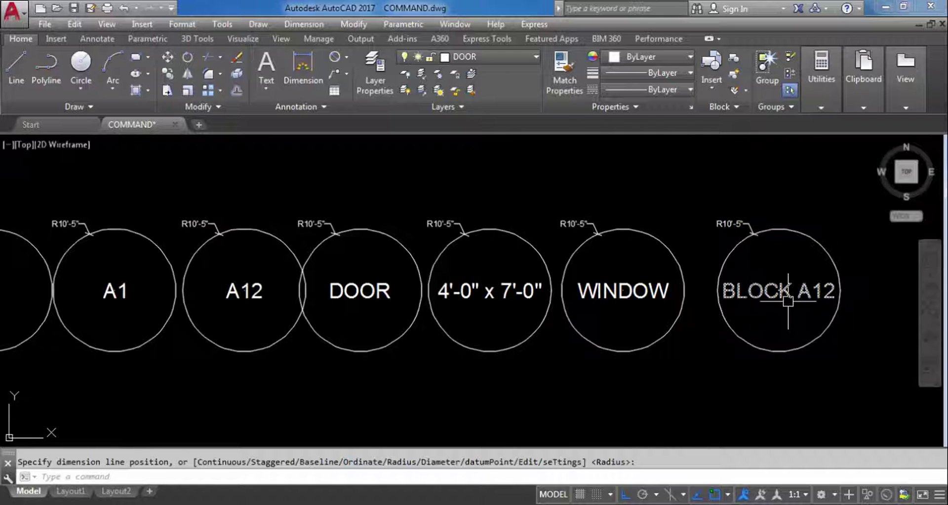
- Delete all seven circles and their radius dimensions from the upper row, keeping the texts
scroll(819, 295, down, 2)
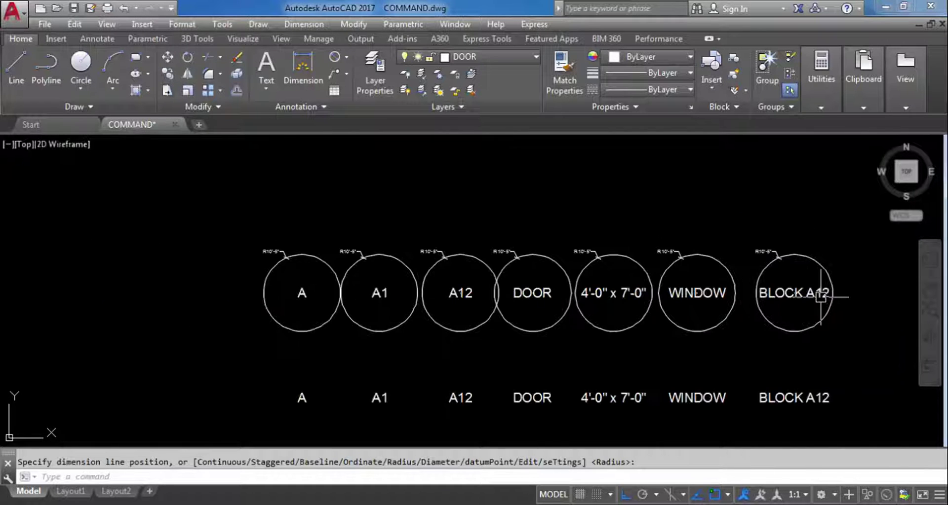
click(788, 270)
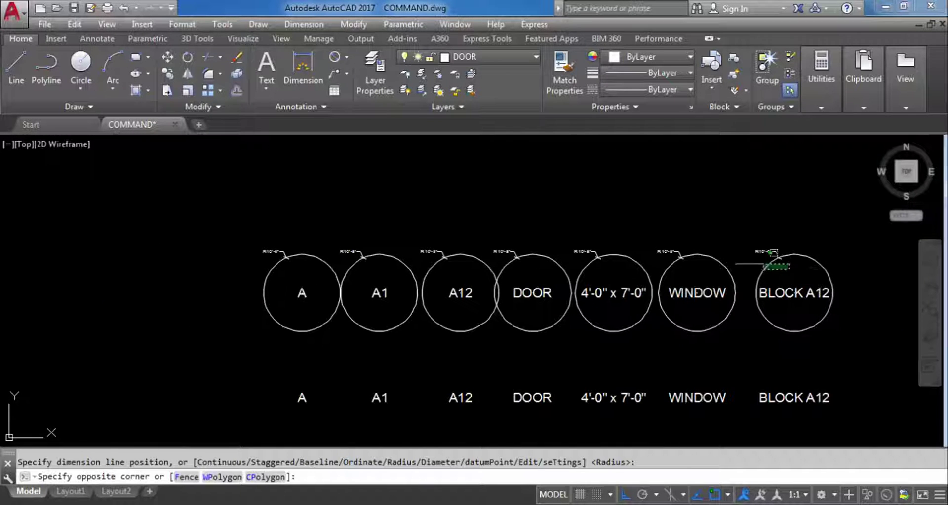
click(252, 241)
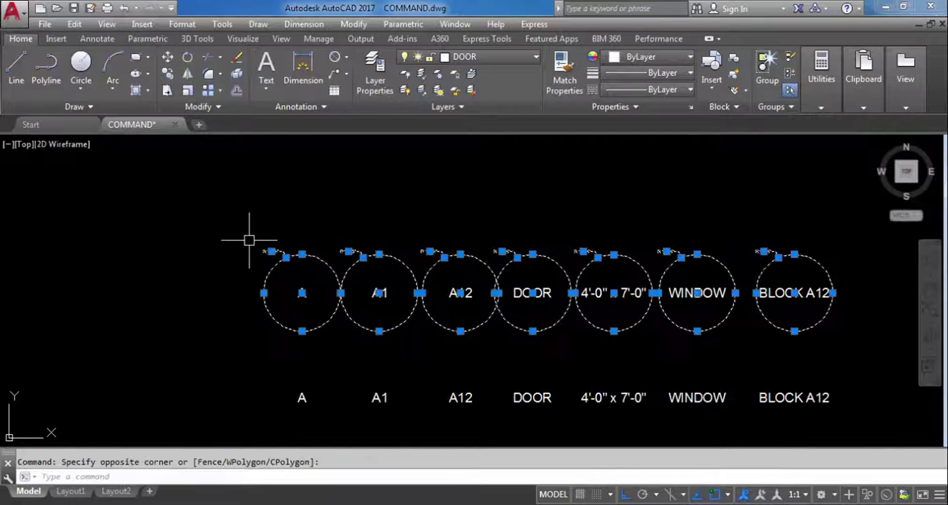
key(Delete)
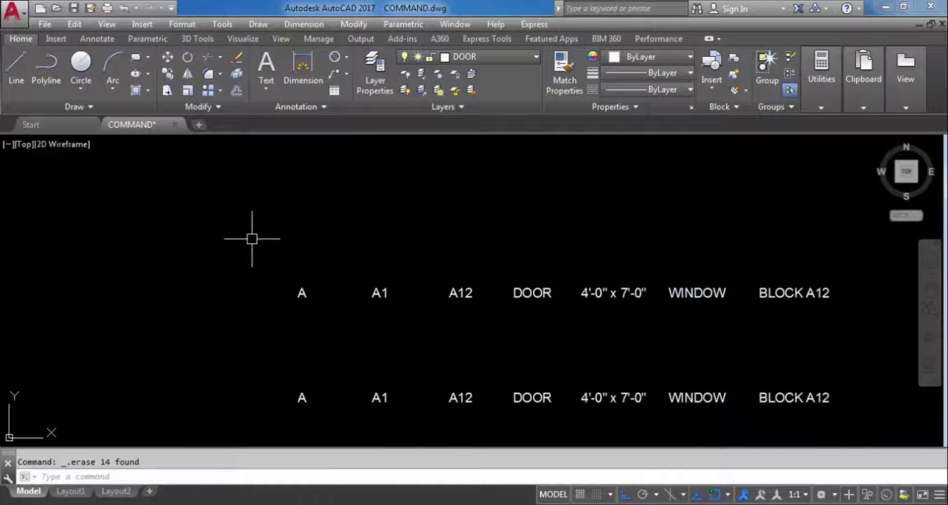
- Enclose the first four upper-row texts, A, A1, A12 and DOOR, in constant-size circles with TCIRCLE, using the 0.35 offset factor
text(TCIRCLE)
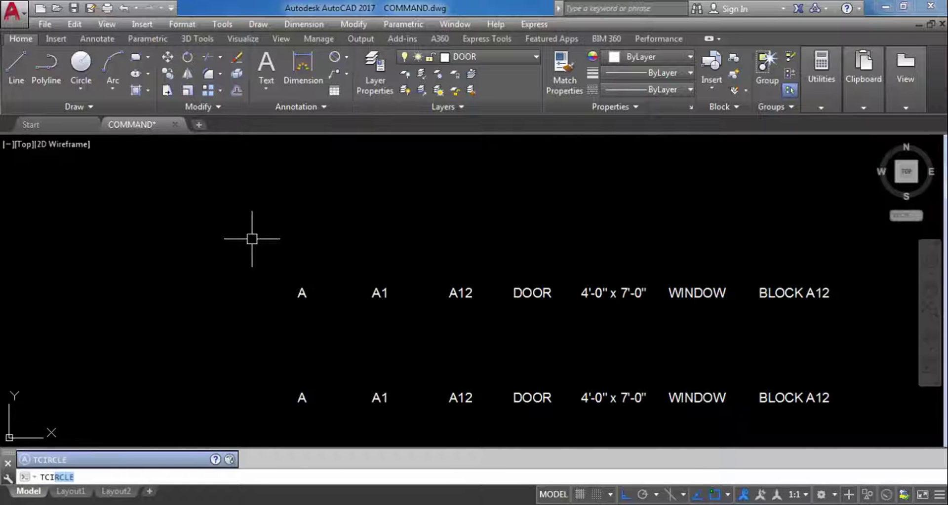
key(Return)
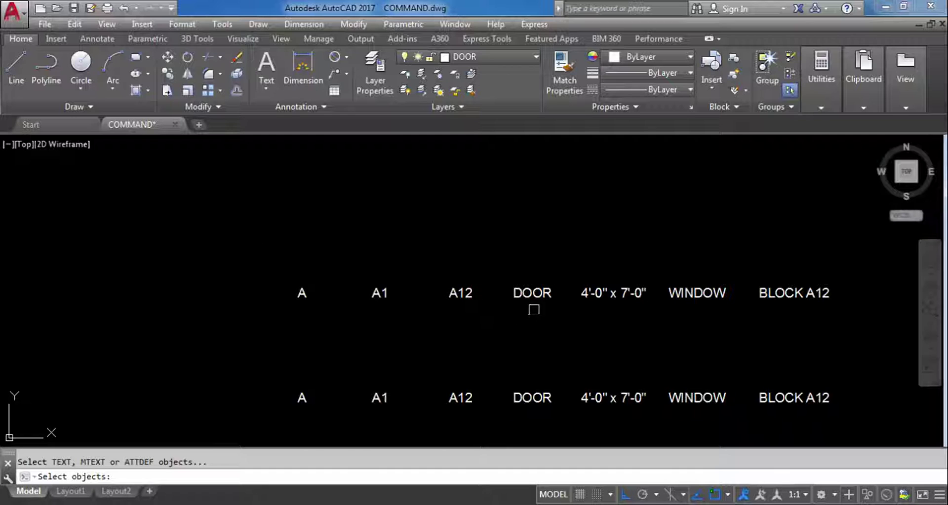
drag(541, 322, 243, 258)
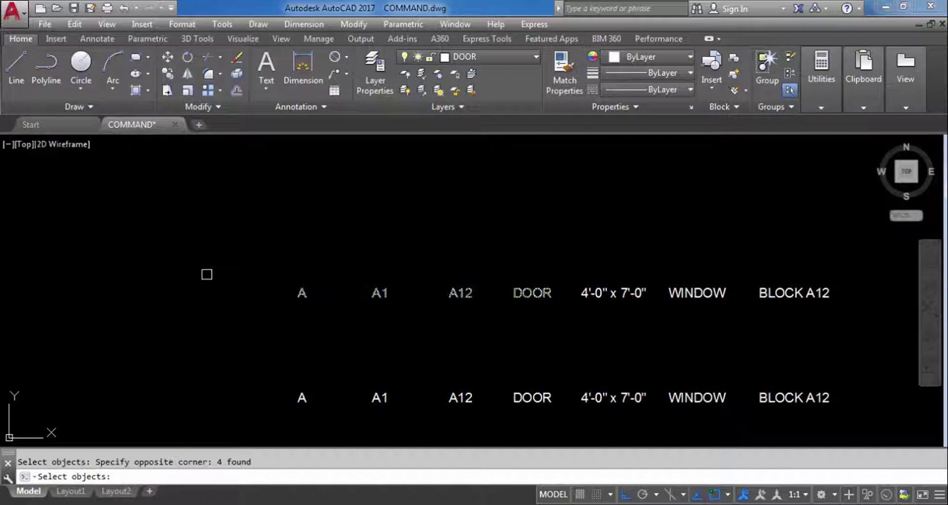
key(Return)
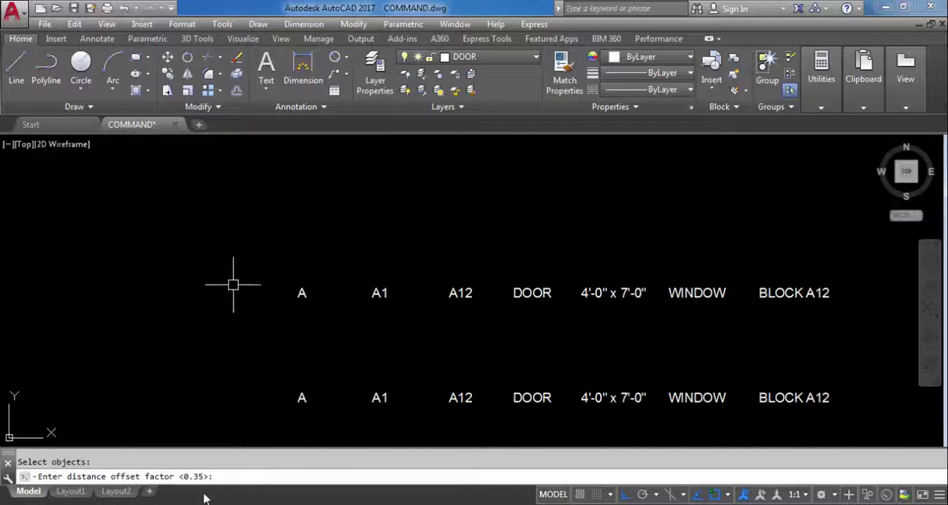
key(Return)
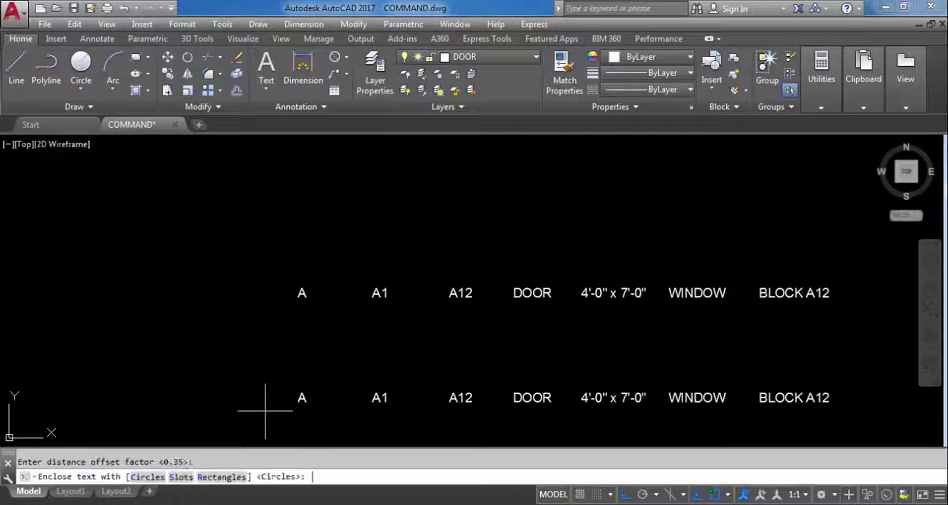
click(145, 477)
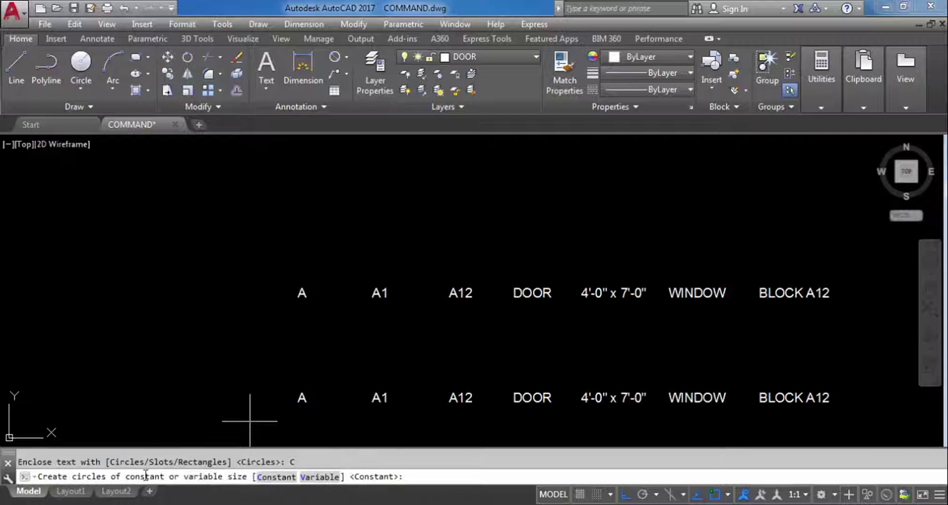
click(275, 478)
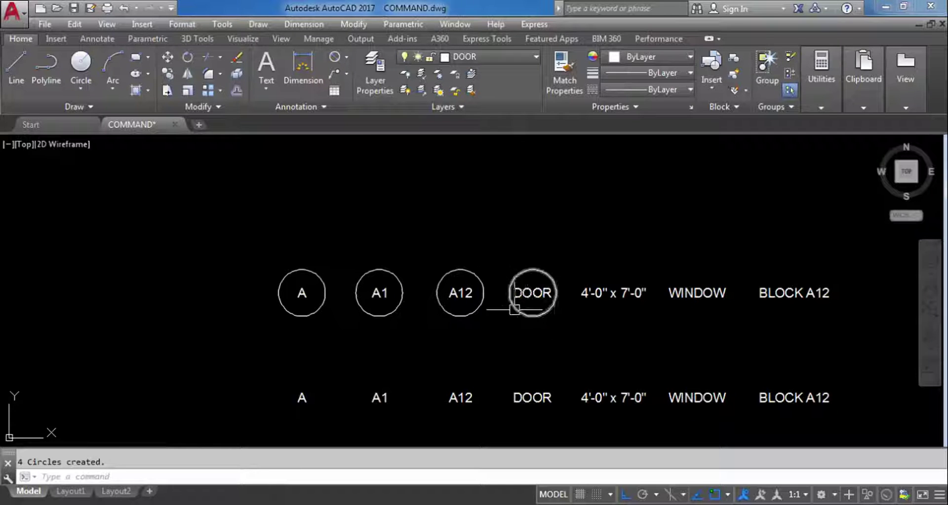
- Add radius dimensions to the four circles around A, A1, A12 and DOOR at once with QDIM
scroll(538, 296, up, 2)
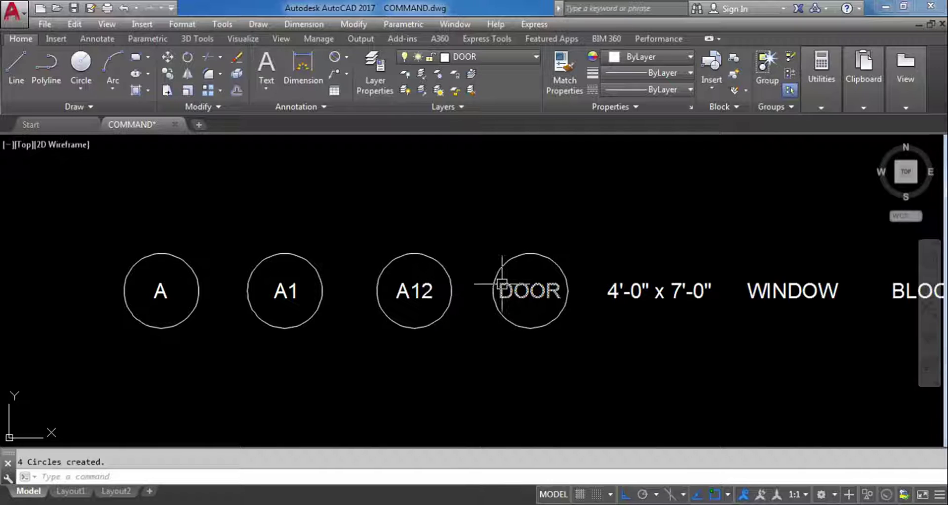
text(QDIM)
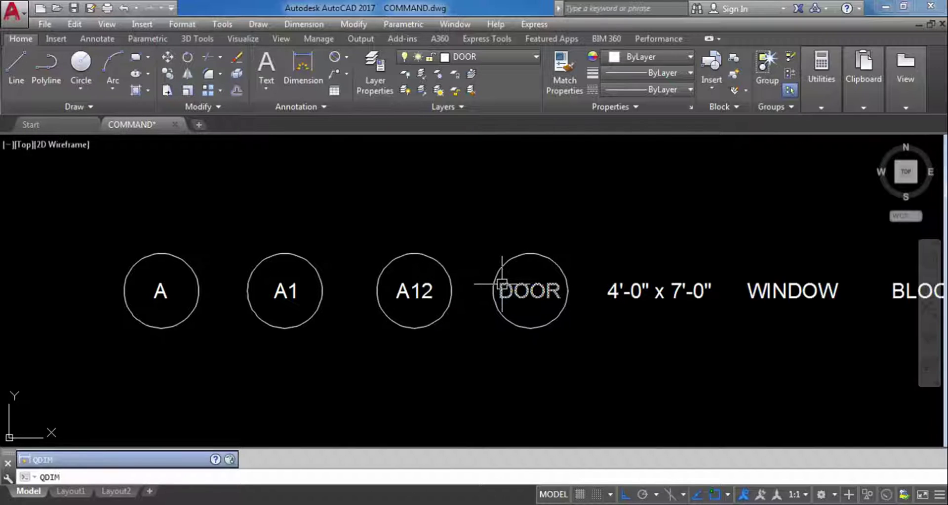
key(Return)
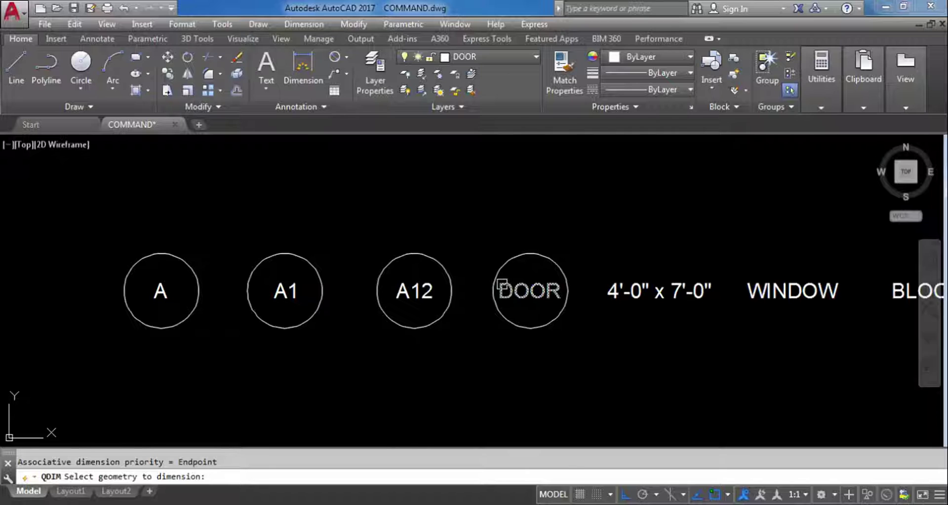
click(529, 259)
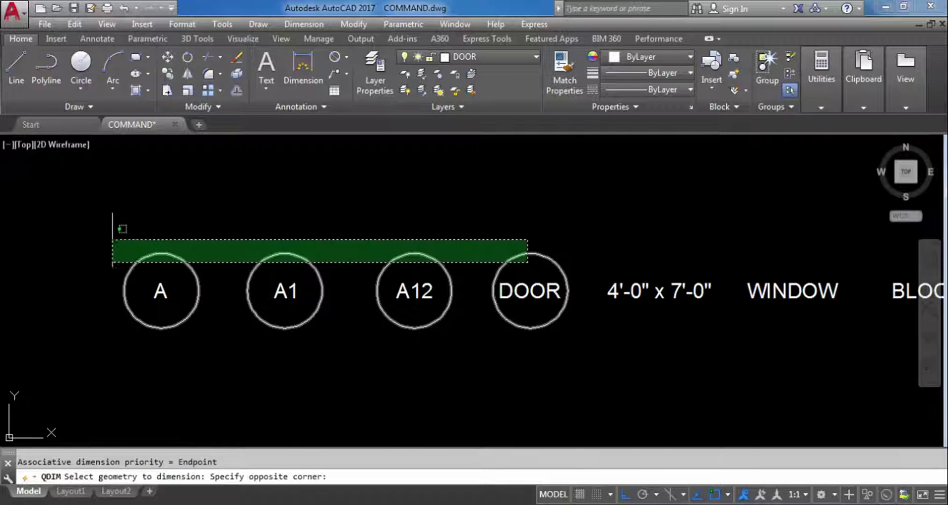
click(105, 238)
key(Return)
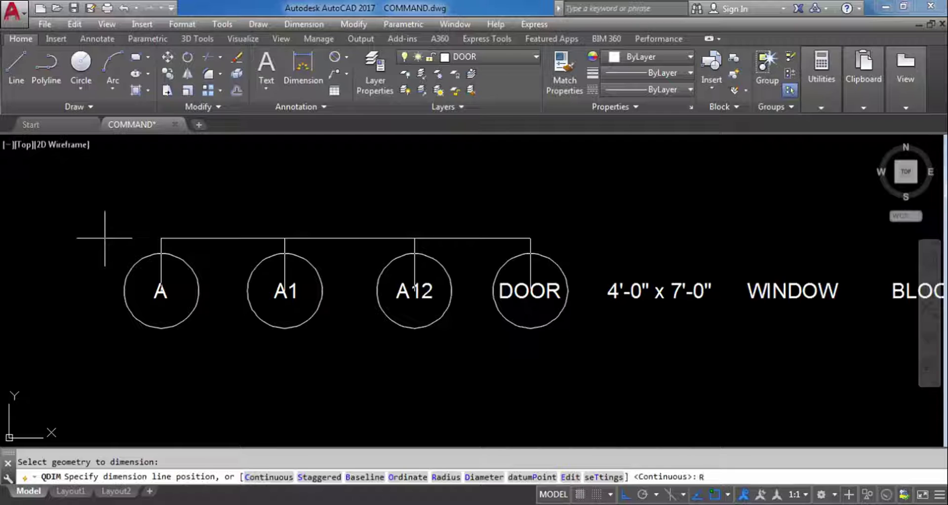
text(R)
key(Return)
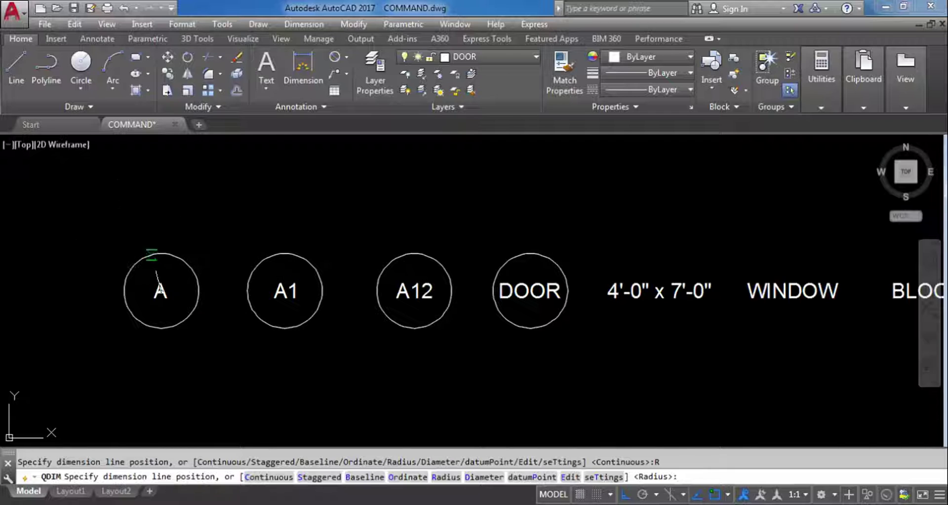
scroll(158, 277, down, 2)
click(150, 209)
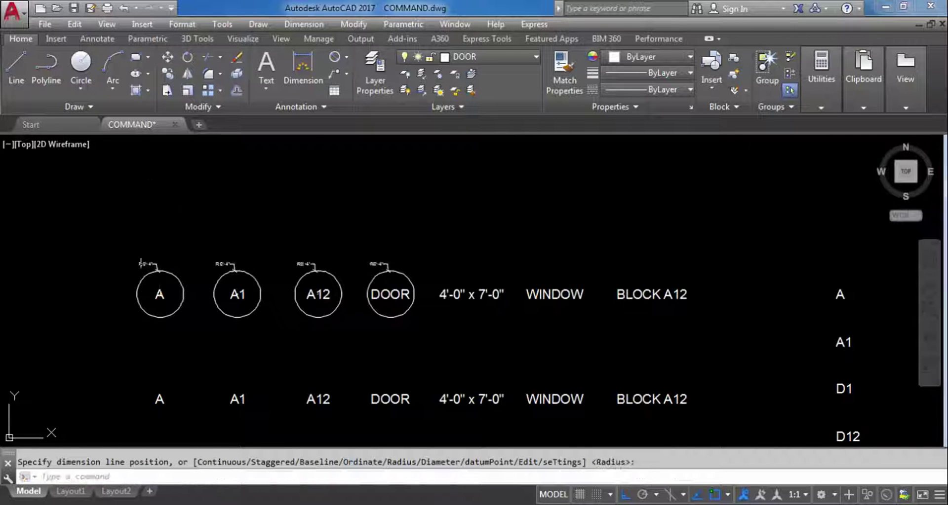
- Examine the radius dimensions of the circles around A, A1, A12 and DOOR to compare their sizes
scroll(141, 261, up, 6)
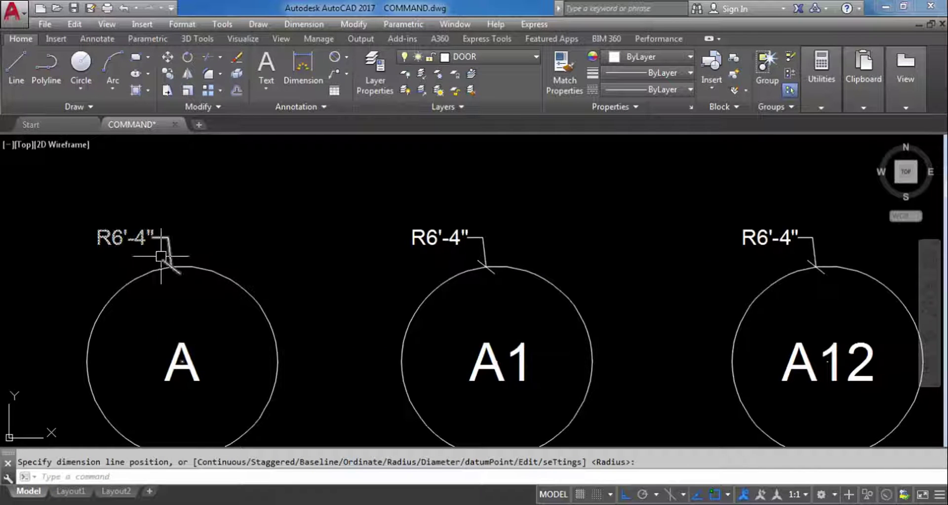
scroll(460, 260, down, 2)
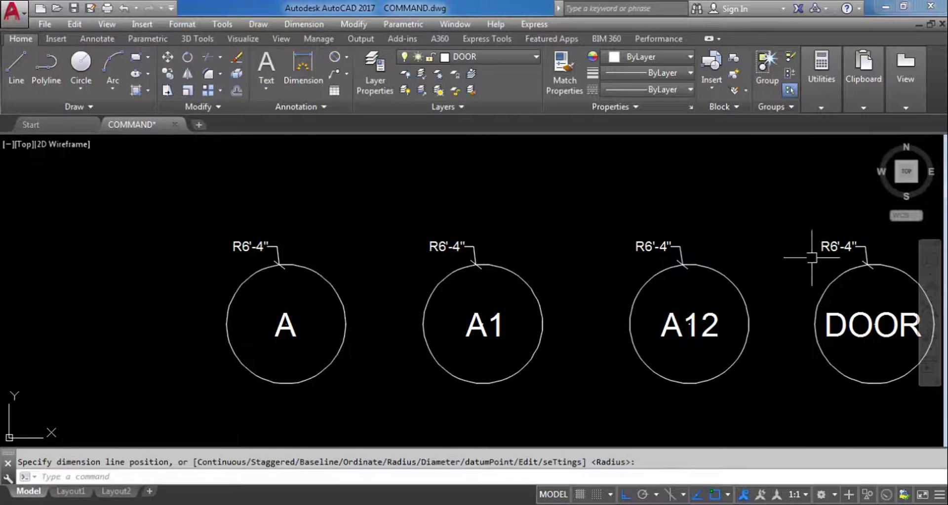
scroll(757, 258, down, 2)
scroll(770, 250, up, 2)
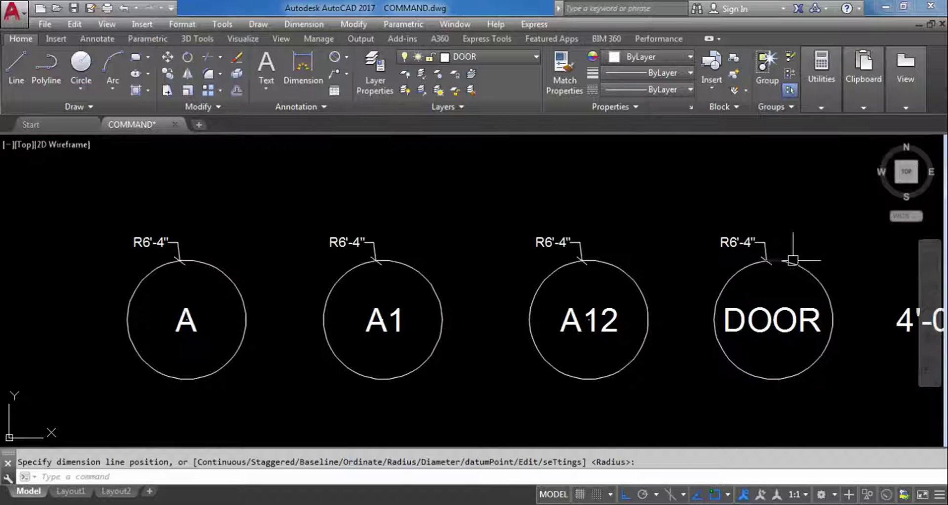
scroll(793, 260, down, 2)
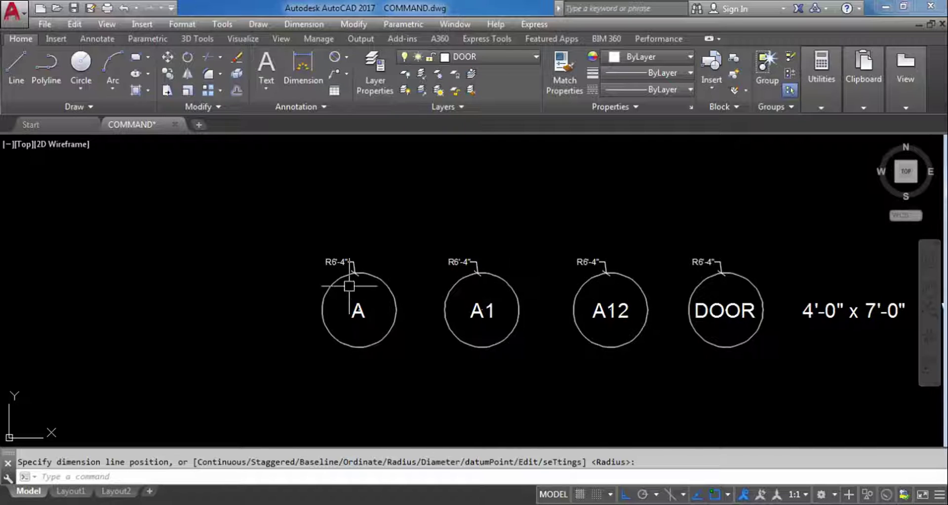
- Delete the four circles and their radius dimensions from the upper row, keeping the texts
scroll(351, 286, down, 1)
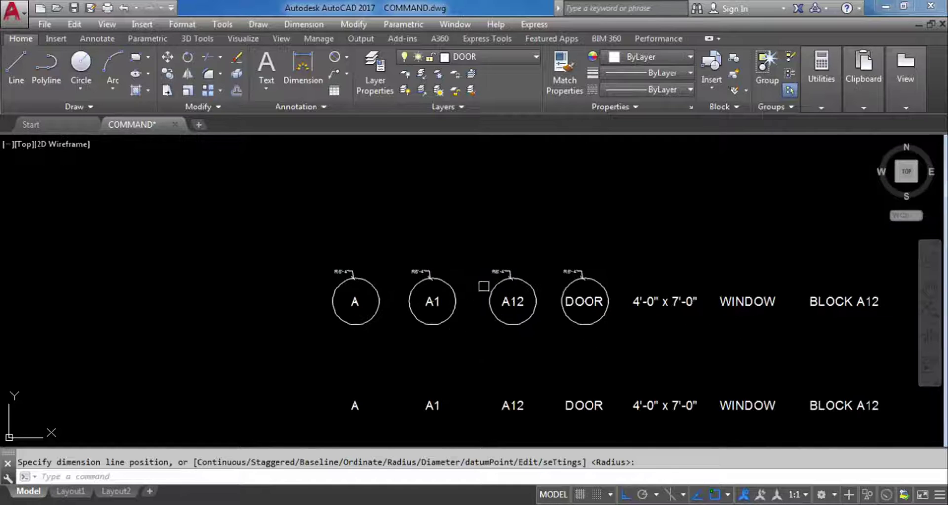
click(614, 282)
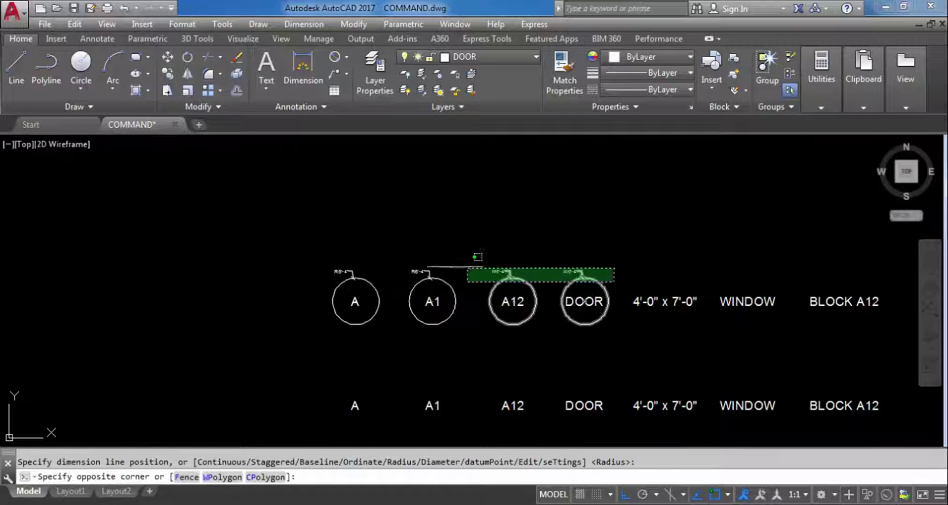
click(313, 252)
key(Delete)
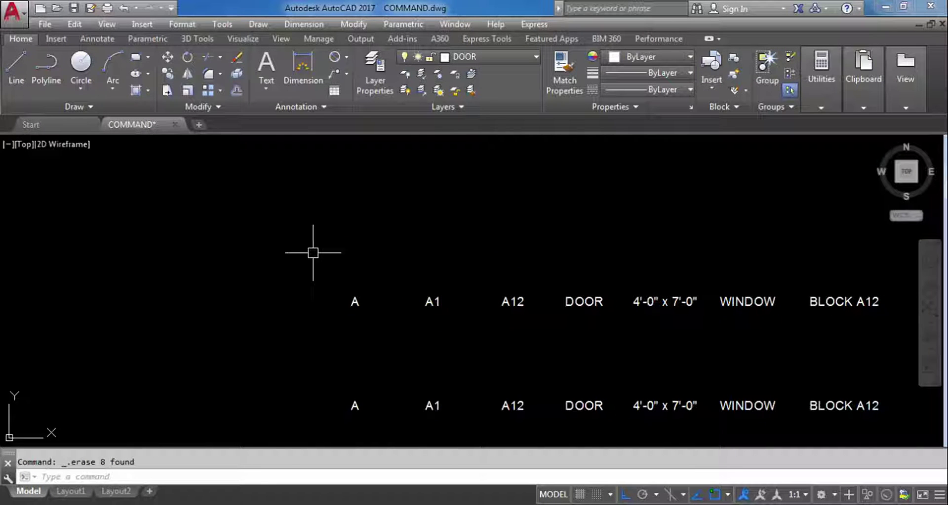
- Enclose all seven upper-row texts in constant-size circles with TCIRCLE, using the 0.35 offset factor, and save the drawing
text(TCI)
key(Return)
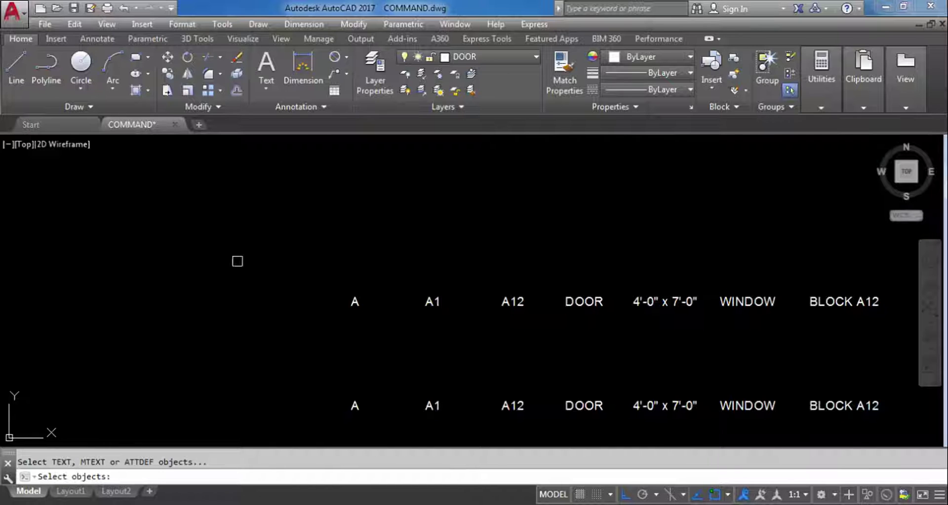
scroll(212, 261, down, 2)
drag(620, 303, 211, 244)
key(Return)
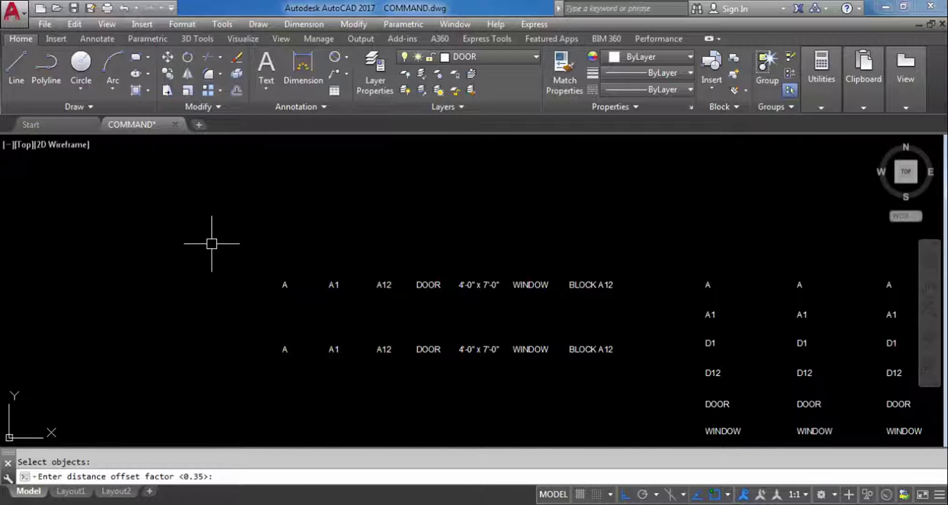
key(Return)
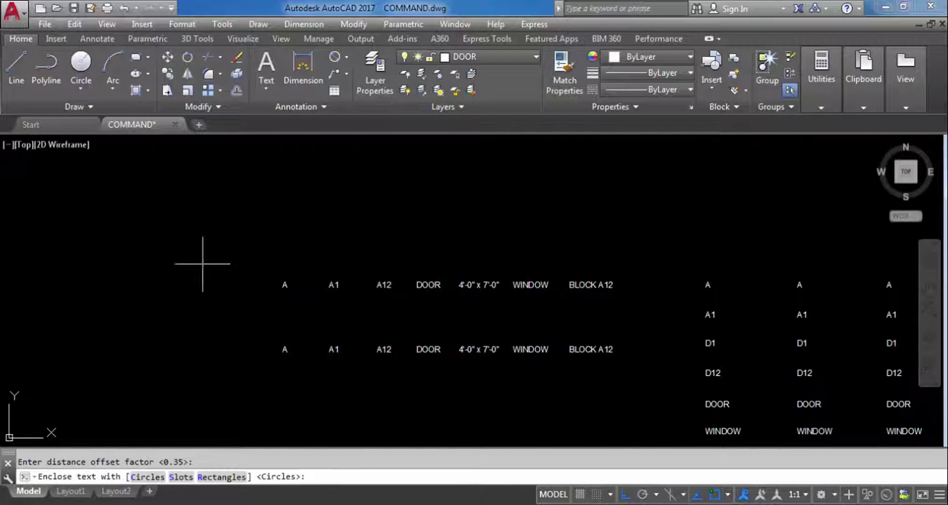
click(142, 482)
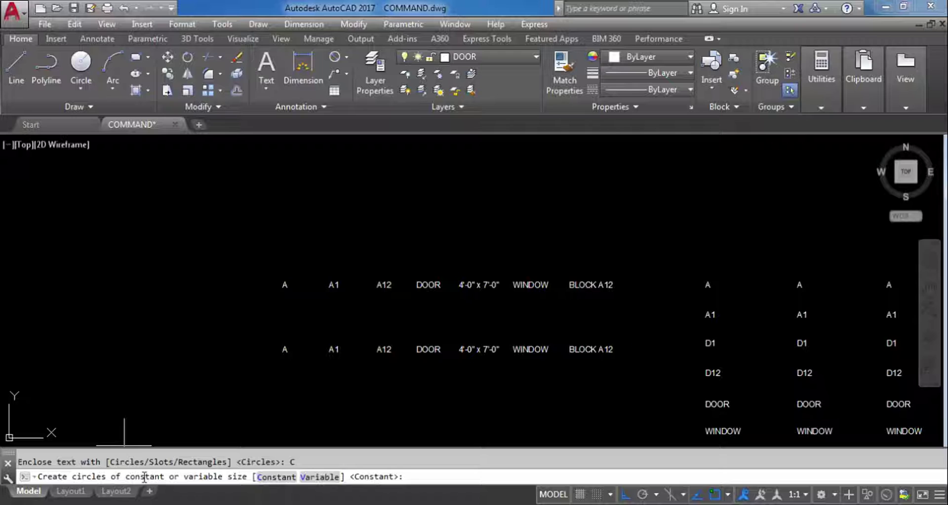
click(277, 478)
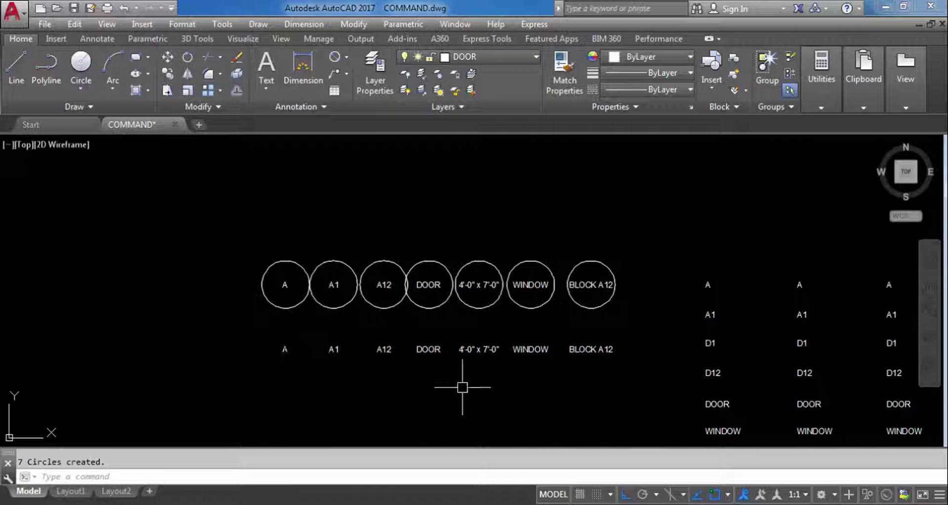
key(ctrl+s)
- Enclose all seven lower-row texts, from A to BLOCK A12, in constant-size circles with TCIRCLE, using an offset factor of 0.9
text(TC)
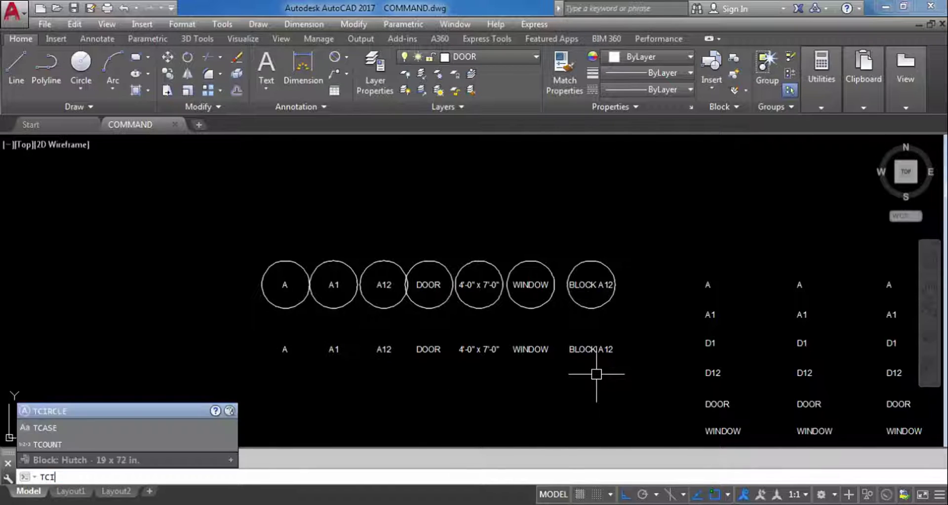
text(I)
key(Return)
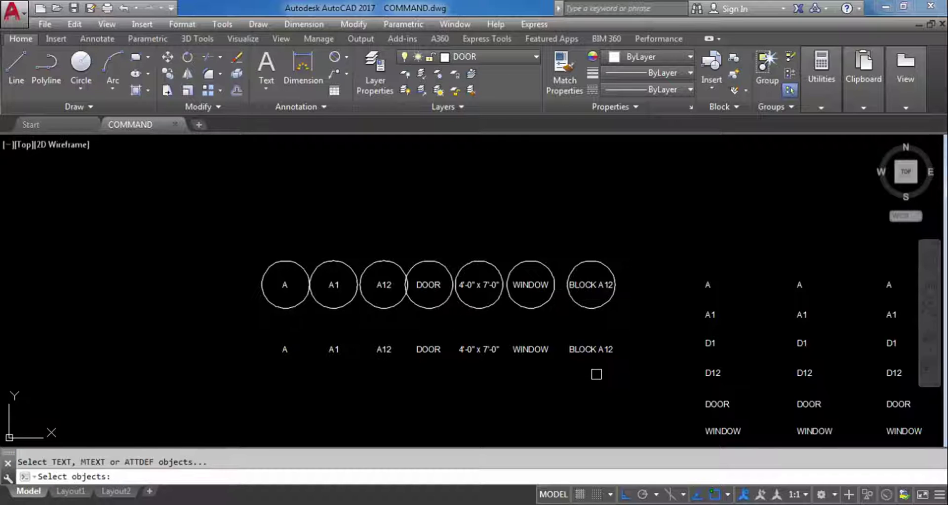
click(634, 388)
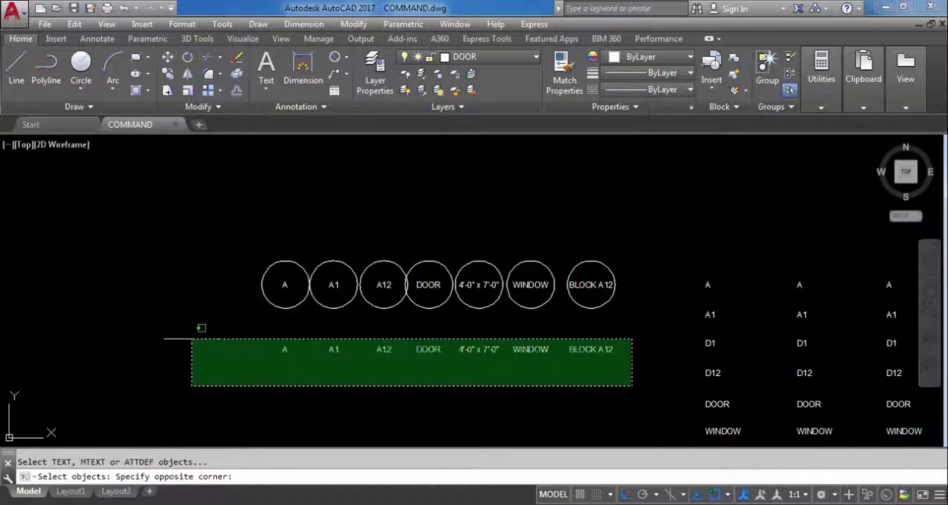
click(236, 332)
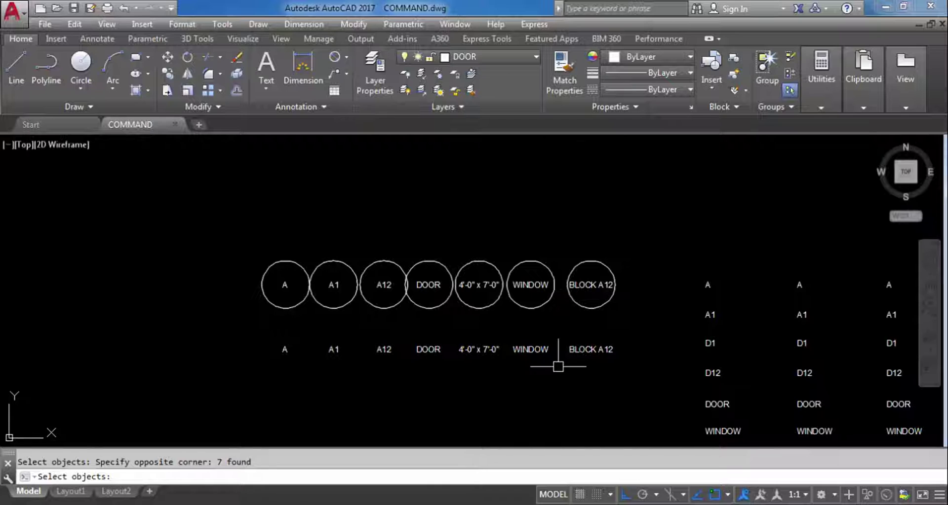
key(Return)
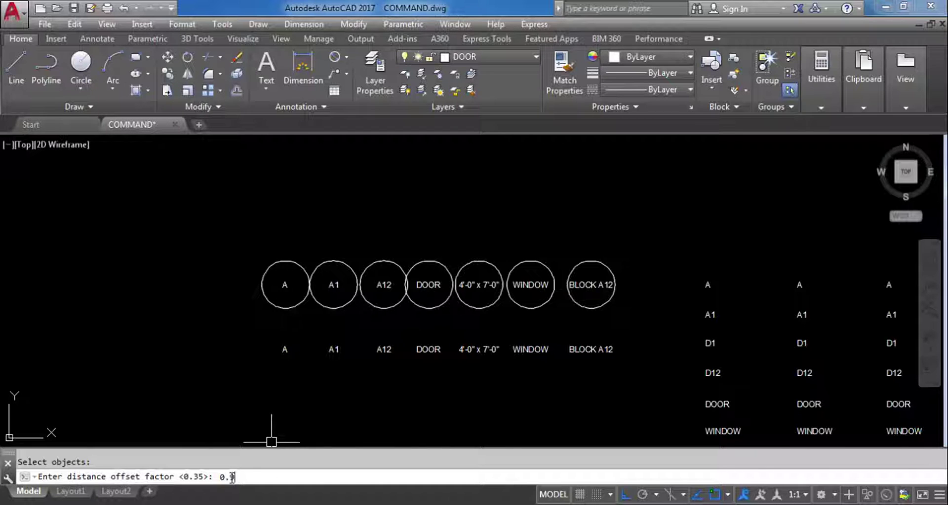
key(Return)
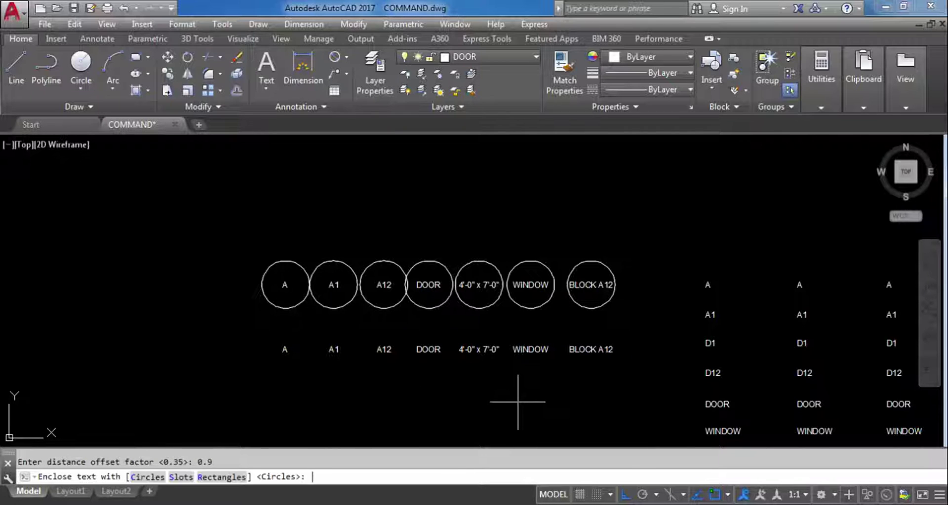
click(146, 476)
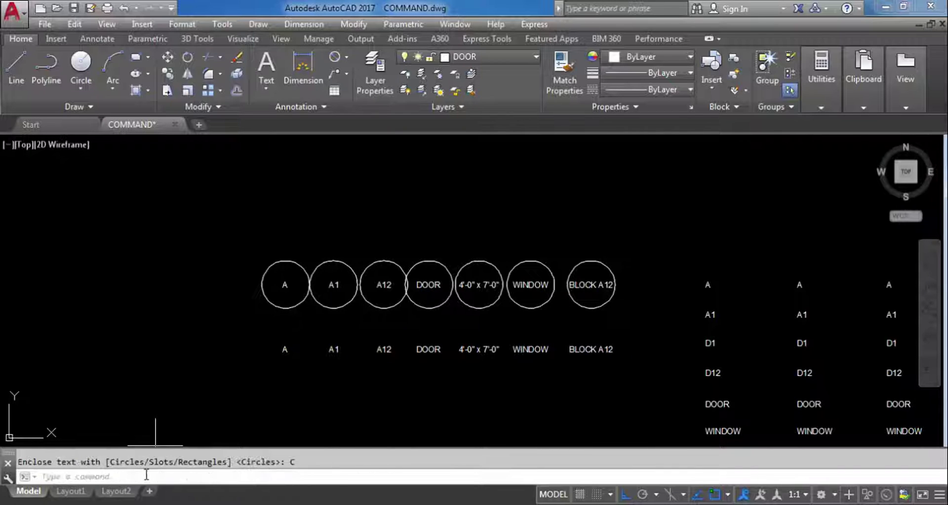
click(277, 480)
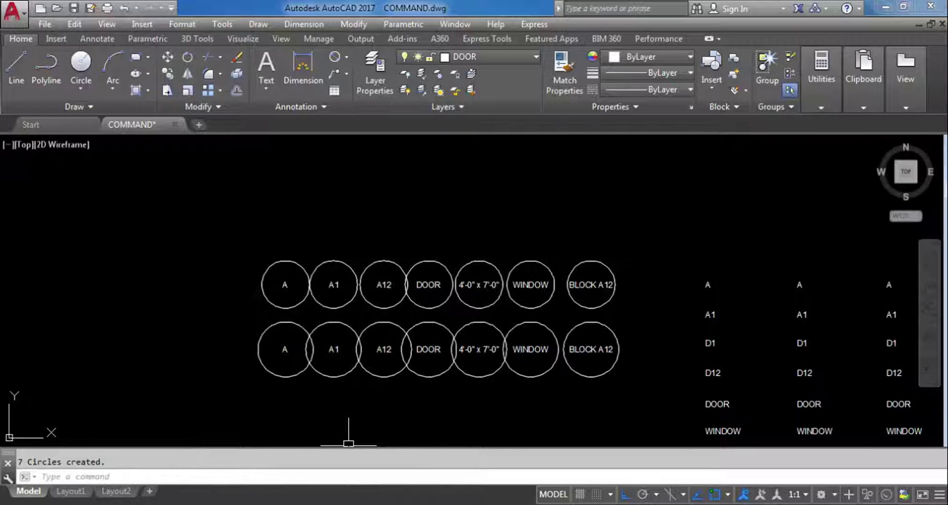
scroll(629, 332, up, 2)
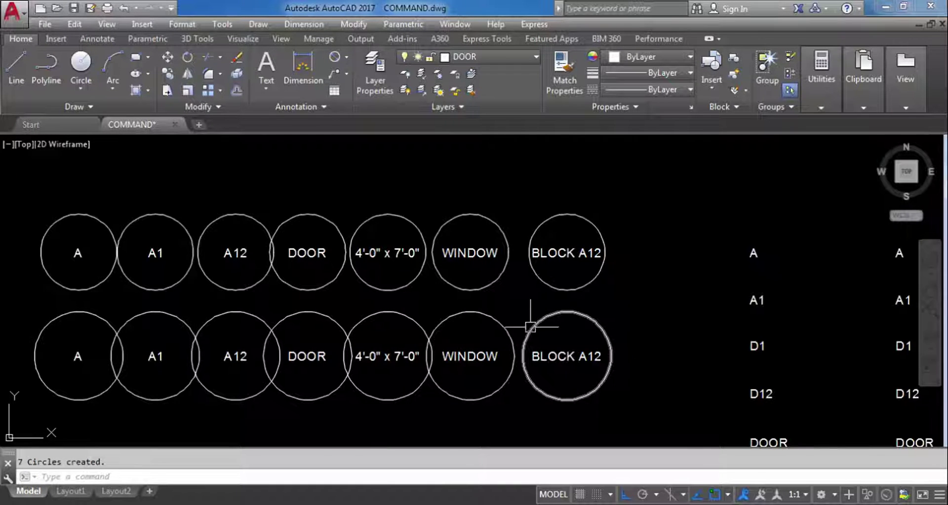
- Examine the upper-row and lower-row circles, especially around BLOCK A12, to compare the effect of the two offset factors
scroll(542, 365, up, 2)
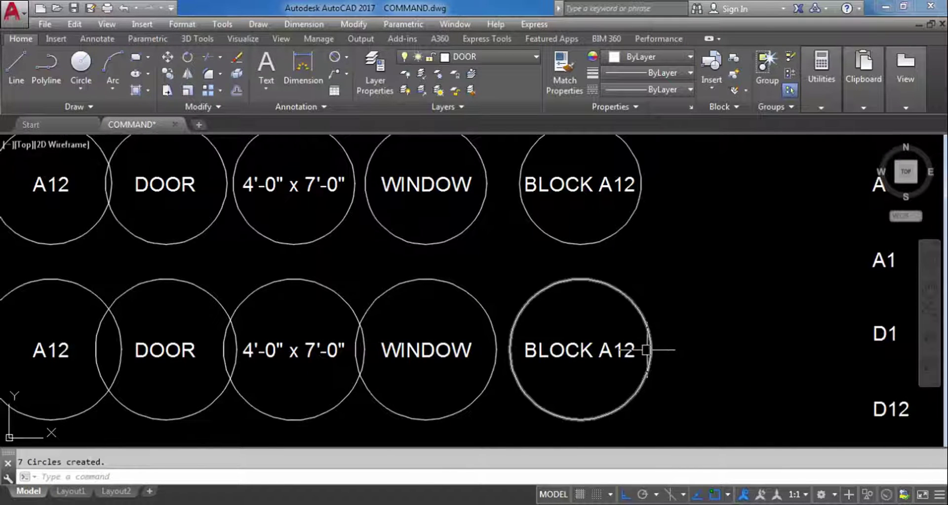
scroll(669, 358, down, 2)
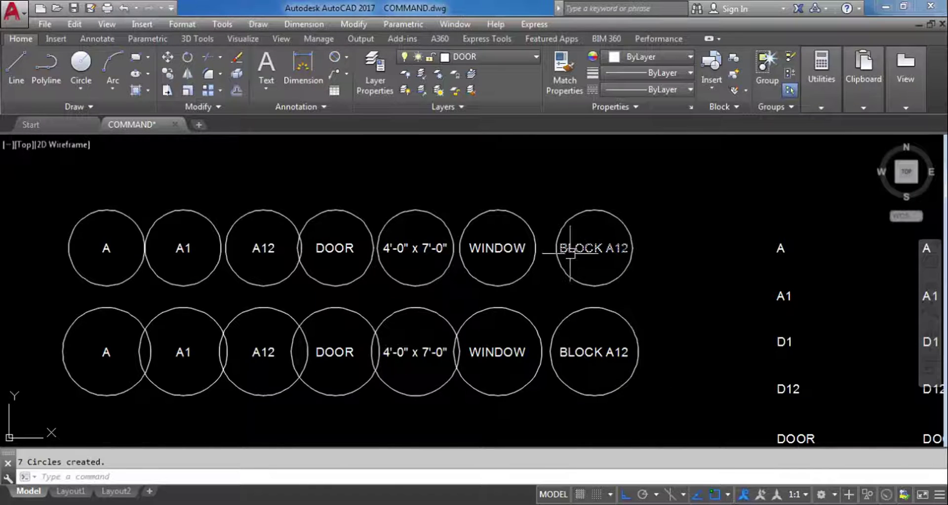
scroll(570, 253, up, 4)
scroll(570, 253, down, 2)
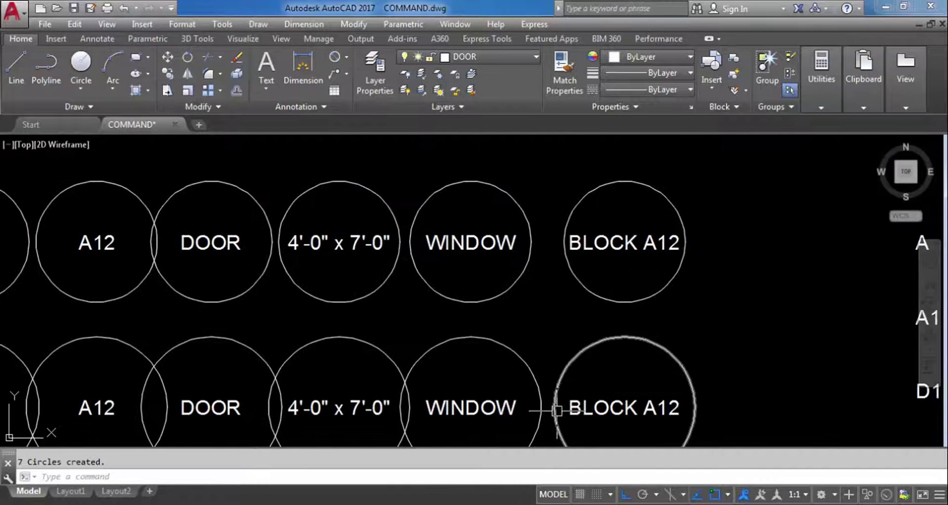
scroll(657, 363, down, 3)
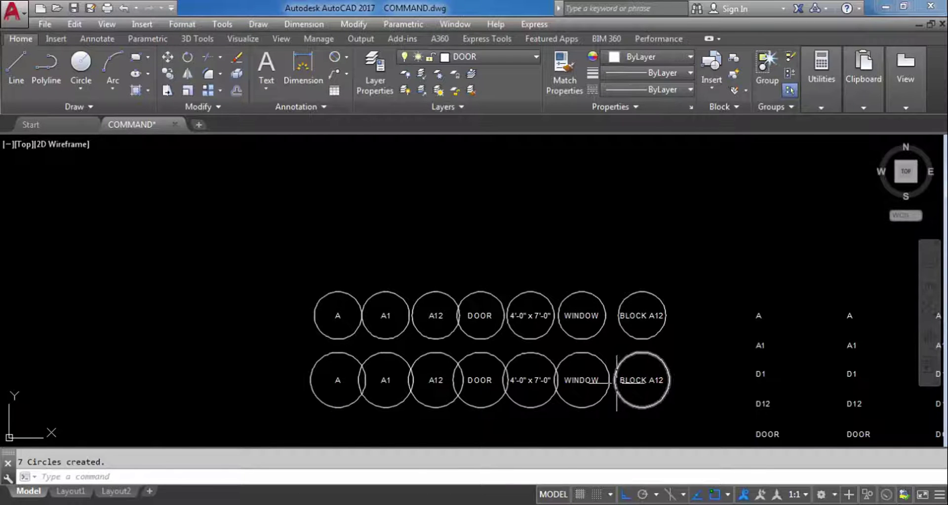
scroll(616, 383, up, 4)
scroll(642, 375, down, 4)
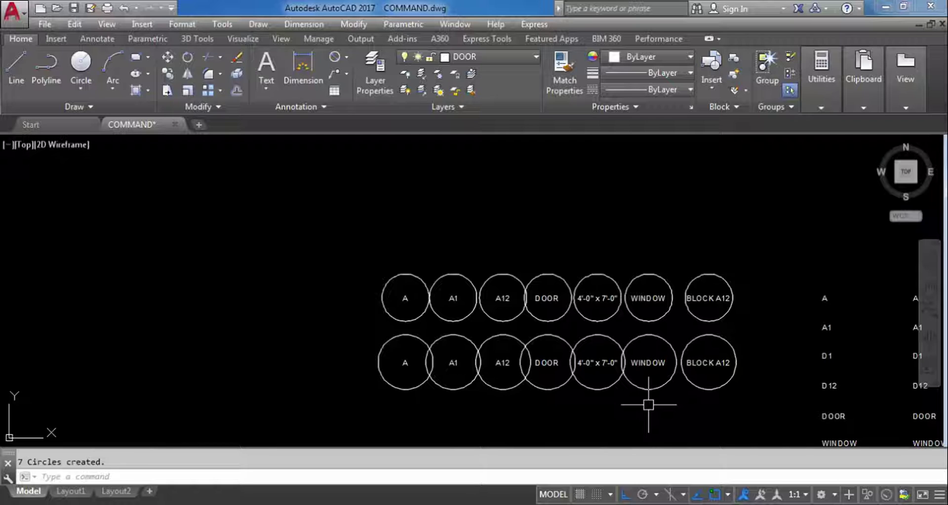
- Delete the seven circles around the lower-row texts, keeping the texts
click(737, 418)
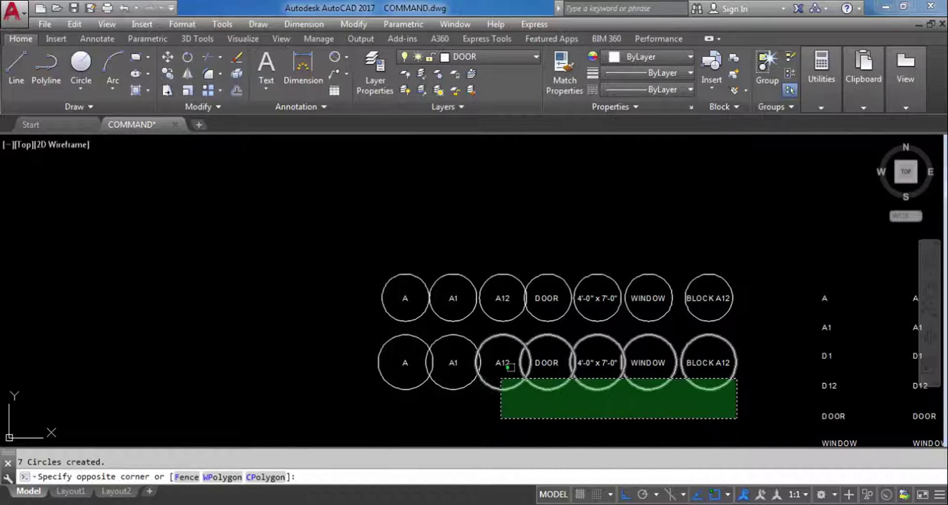
click(402, 383)
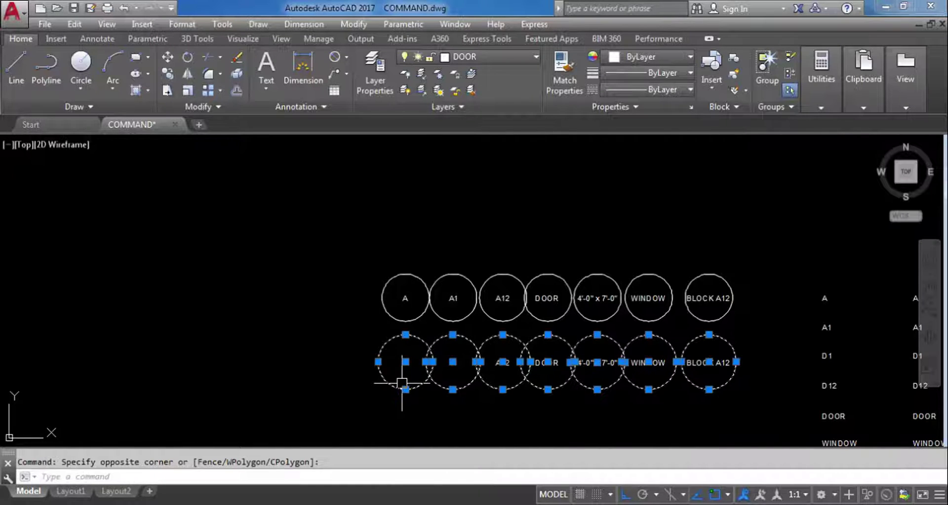
key(Delete)
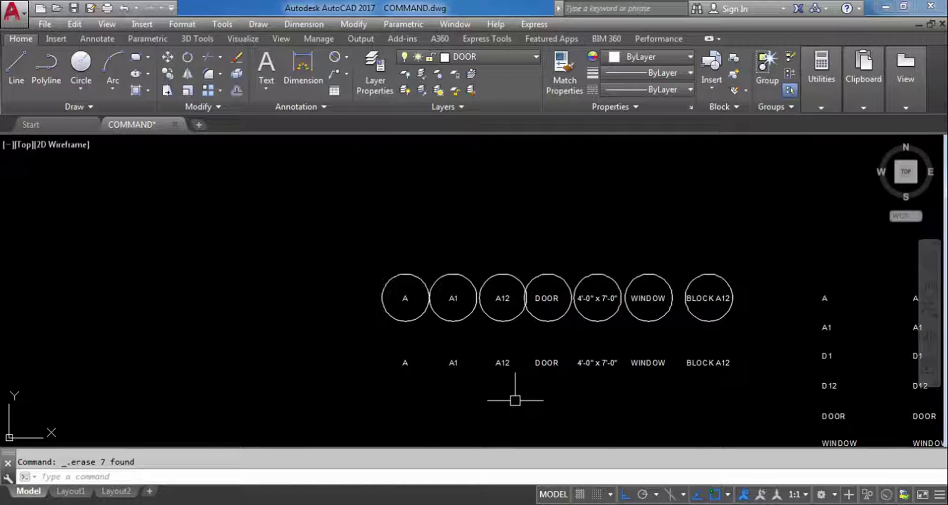
- Enclose all seven lower-row texts, from A to BLOCK A12, in variable-size circles with TCIRCLE, using an offset factor of 0.35
scroll(578, 353, down, 2)
scroll(567, 345, up, 6)
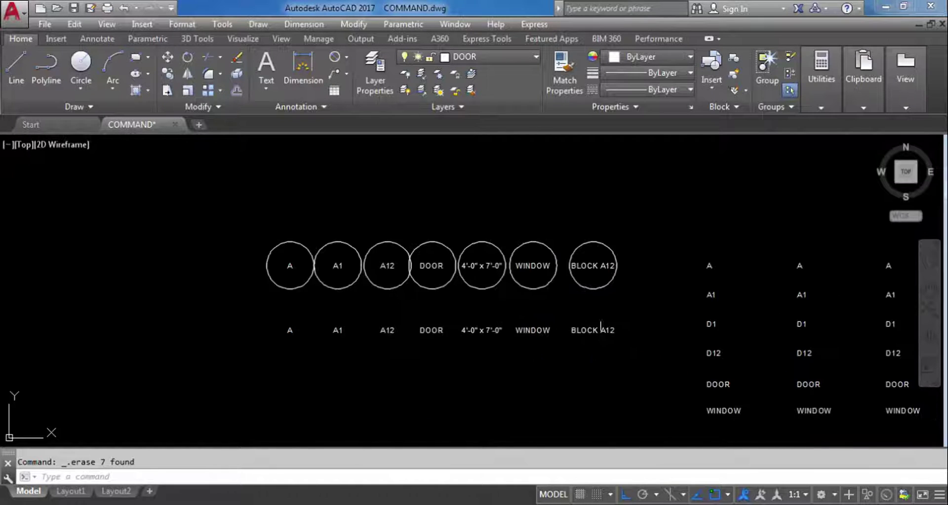
scroll(613, 364, down, 2)
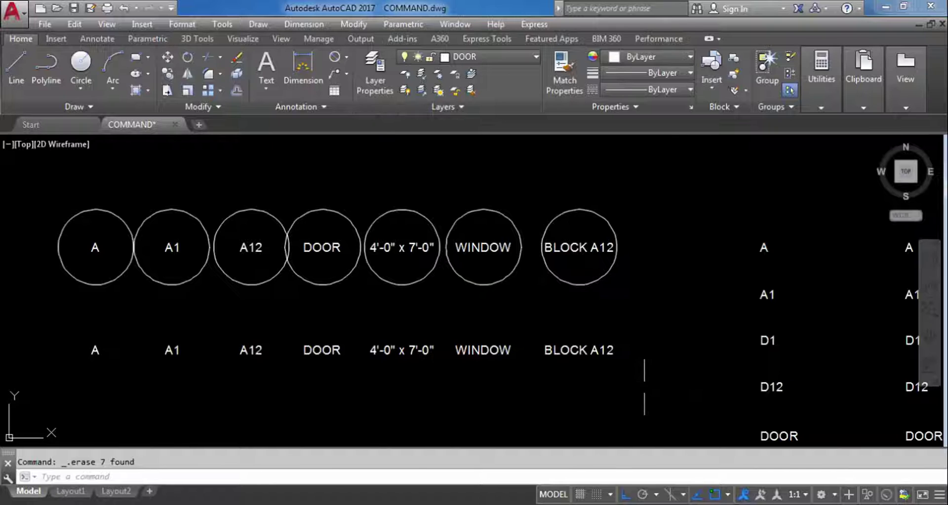
text(T)
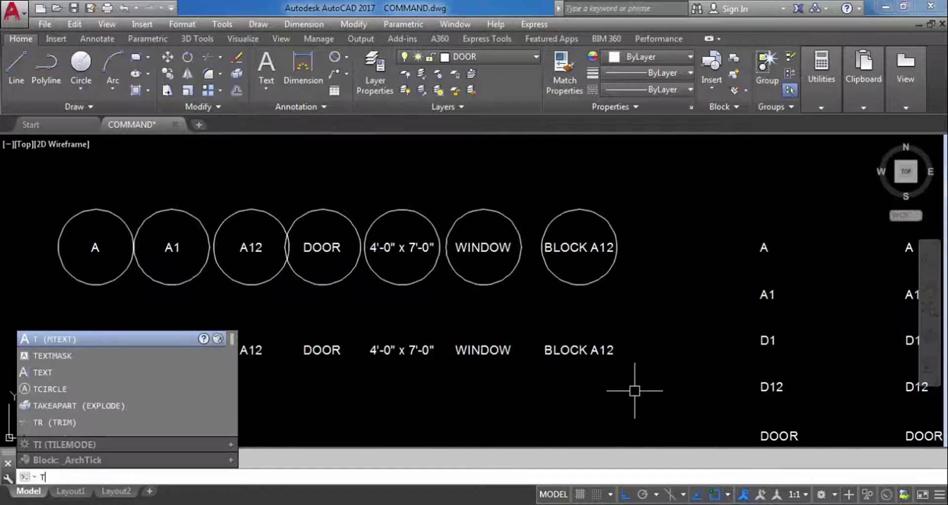
text(CIRCLE)
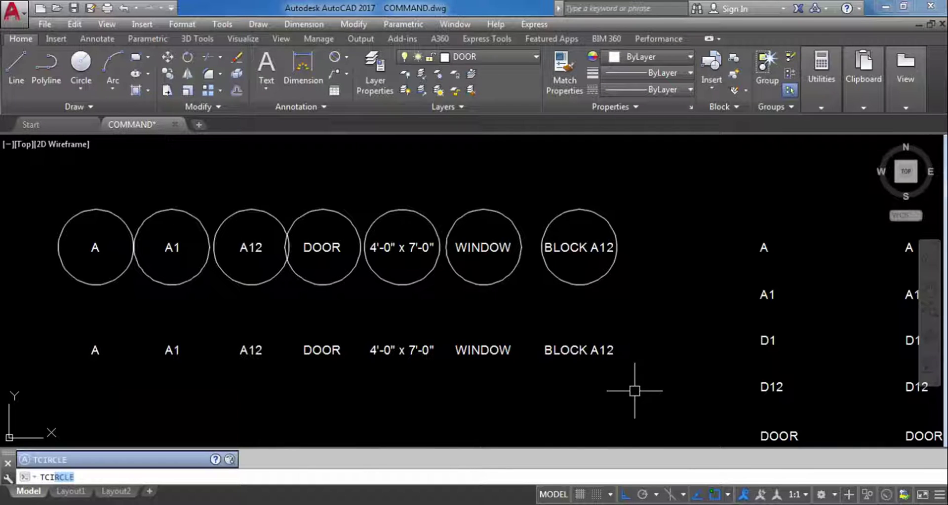
key(Return)
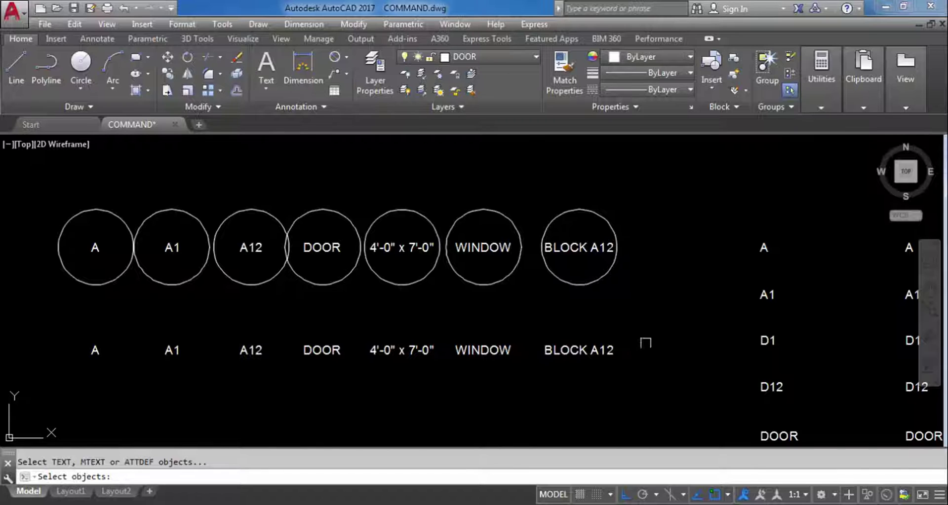
scroll(637, 351, down, 2)
click(639, 363)
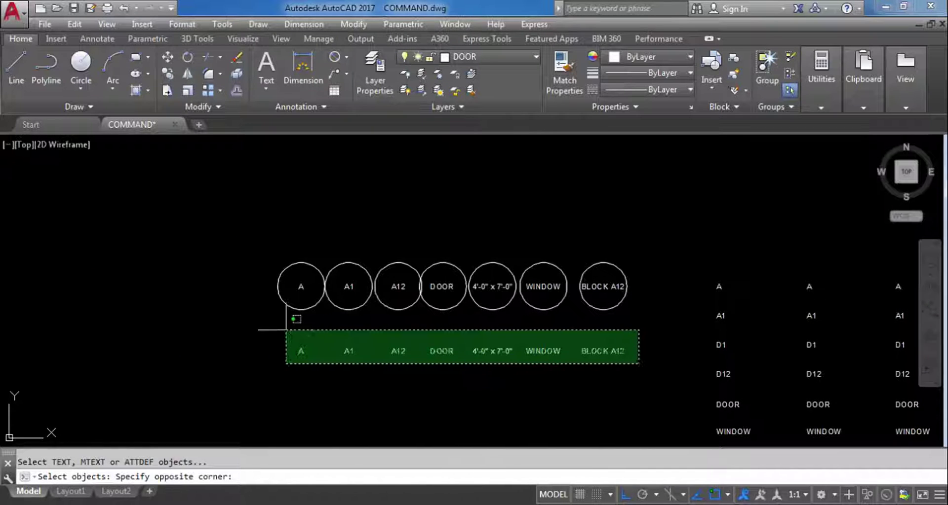
click(287, 330)
key(Return)
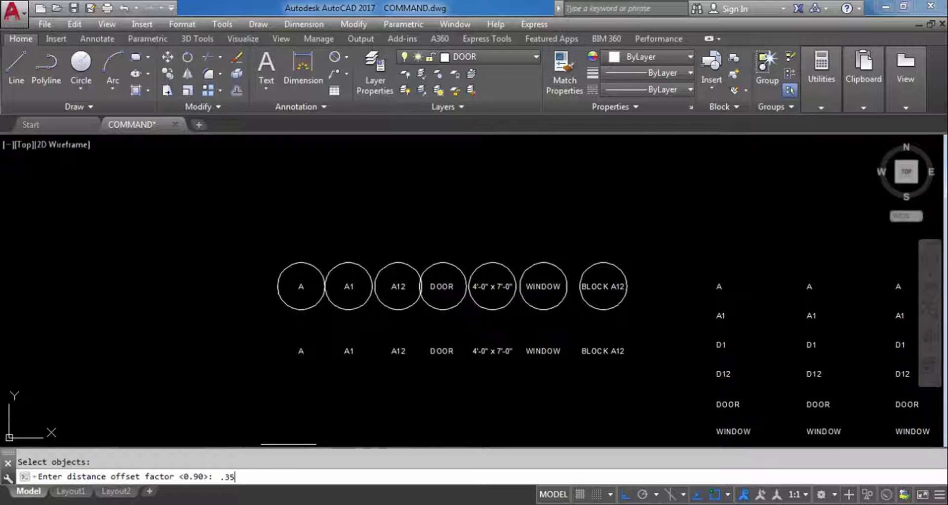
key(Return)
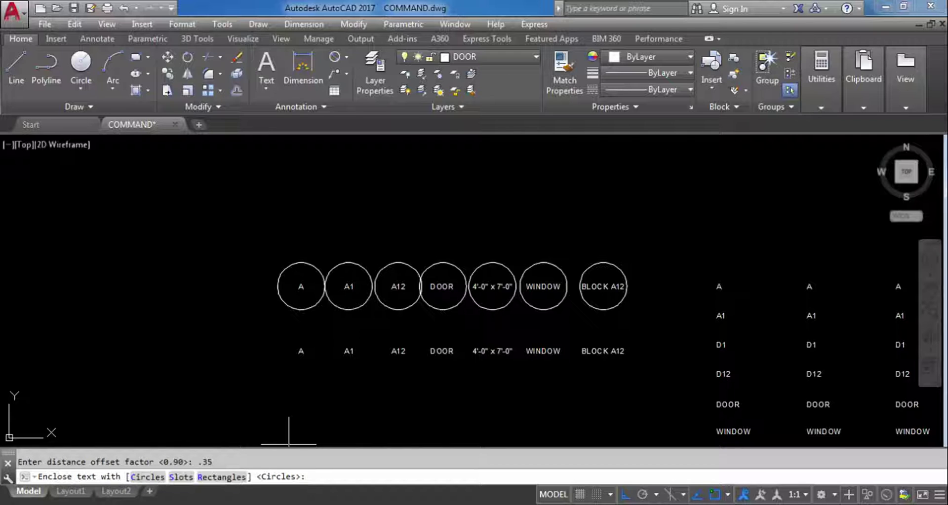
click(148, 477)
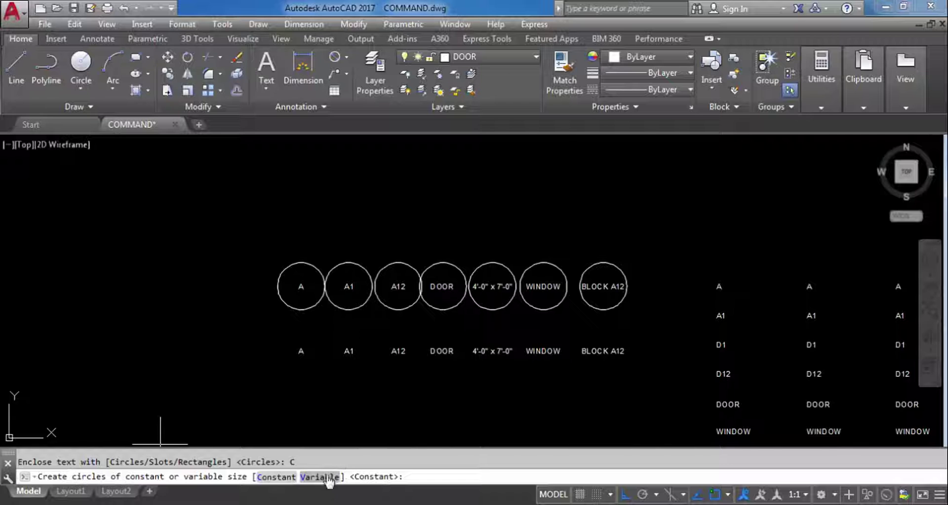
click(326, 478)
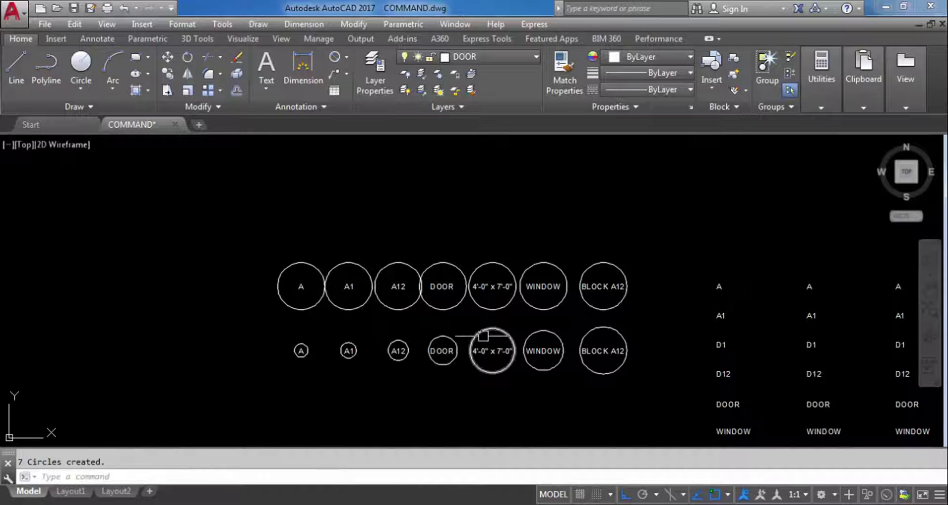
scroll(492, 359, up, 2)
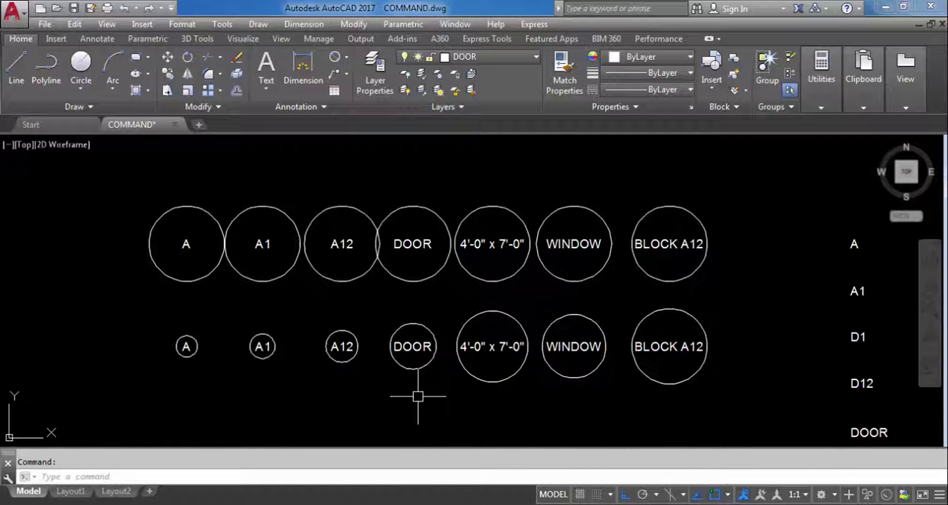
- Enclose the six texts of the first column, from A to WINDOW, in slots of constant width with TCIRCLE, using the 0.35 offset factor
scroll(417, 397, down, 6)
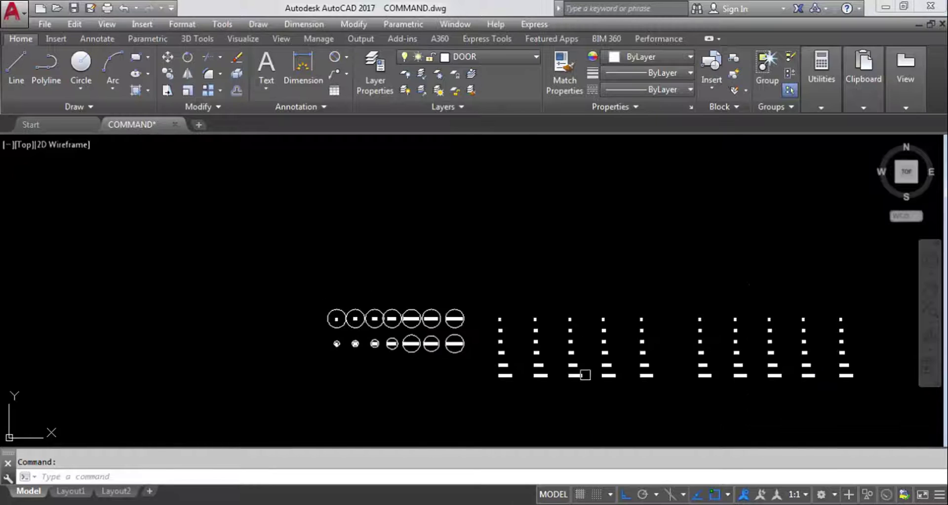
scroll(542, 310, up, 4)
scroll(382, 249, up, 2)
scroll(423, 276, down, 3)
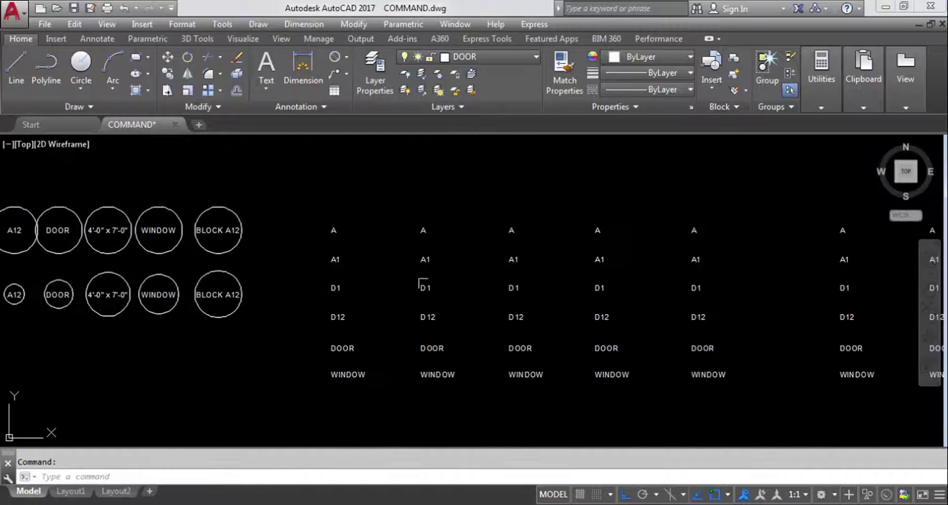
scroll(455, 279, up, 1)
key(Escape)
text(TCIRCLE)
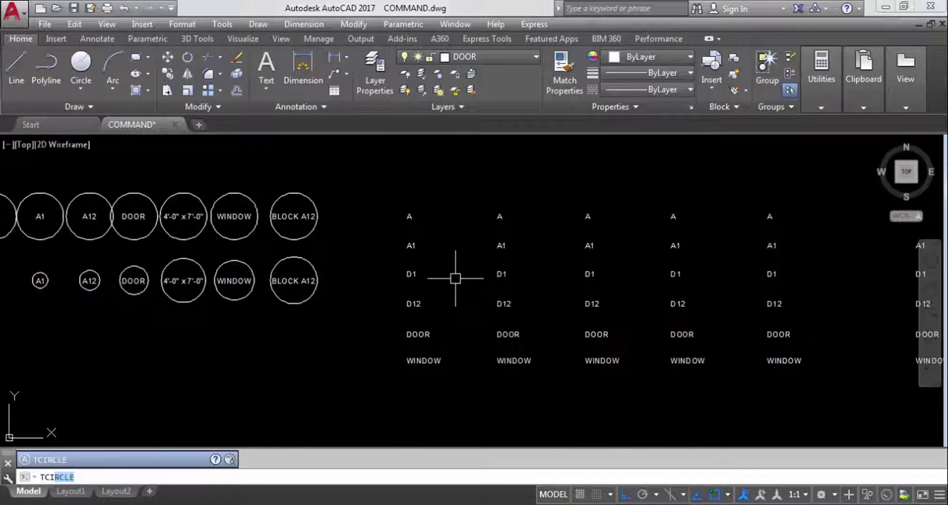
key(Return)
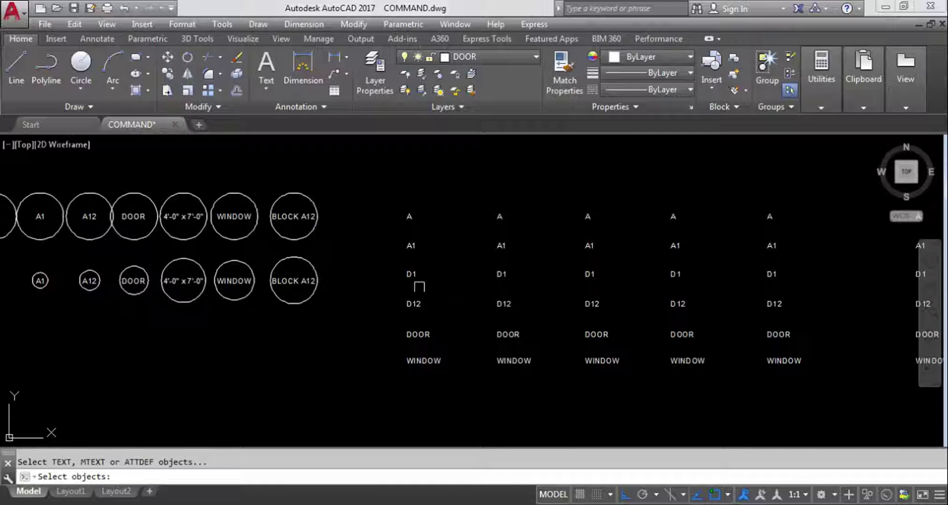
click(461, 371)
click(372, 174)
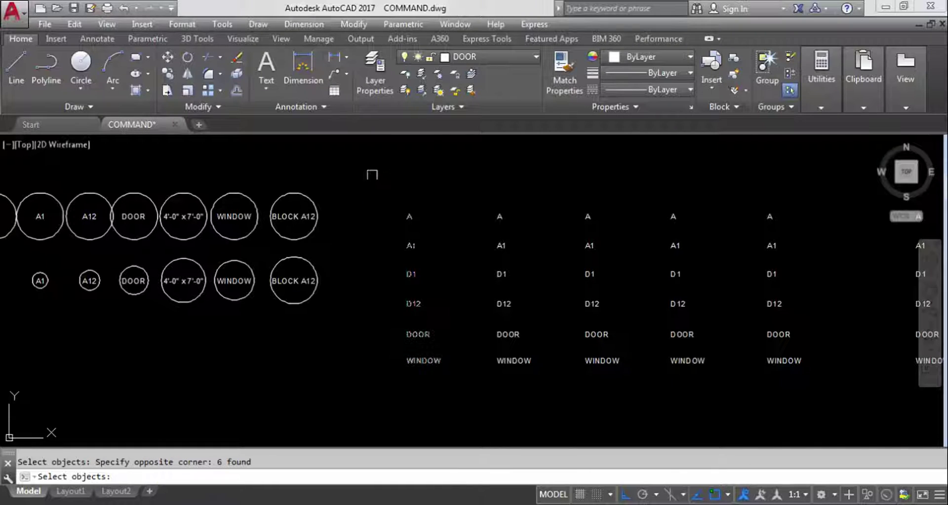
key(Return)
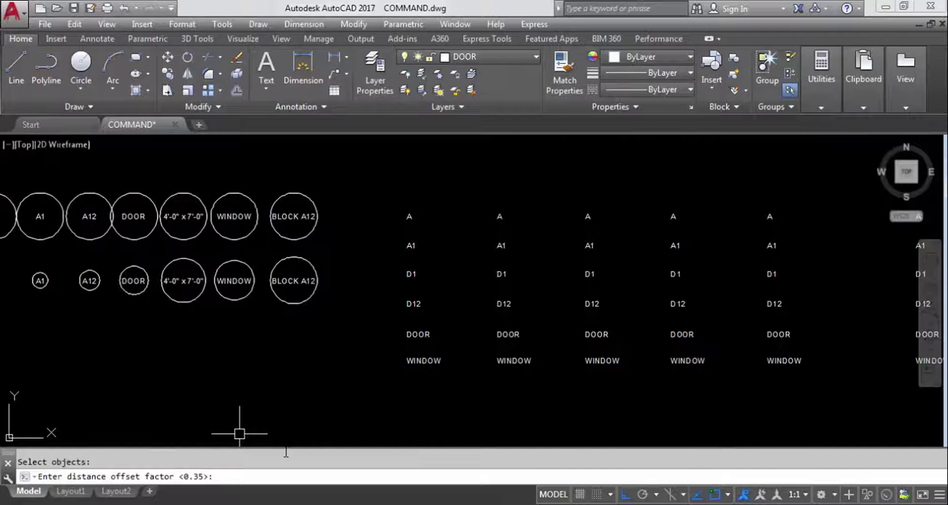
key(Return)
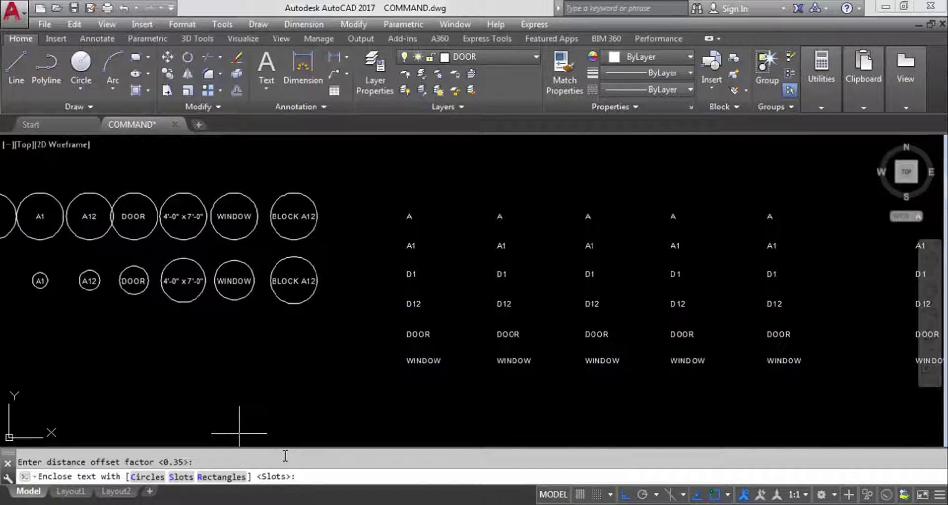
click(180, 477)
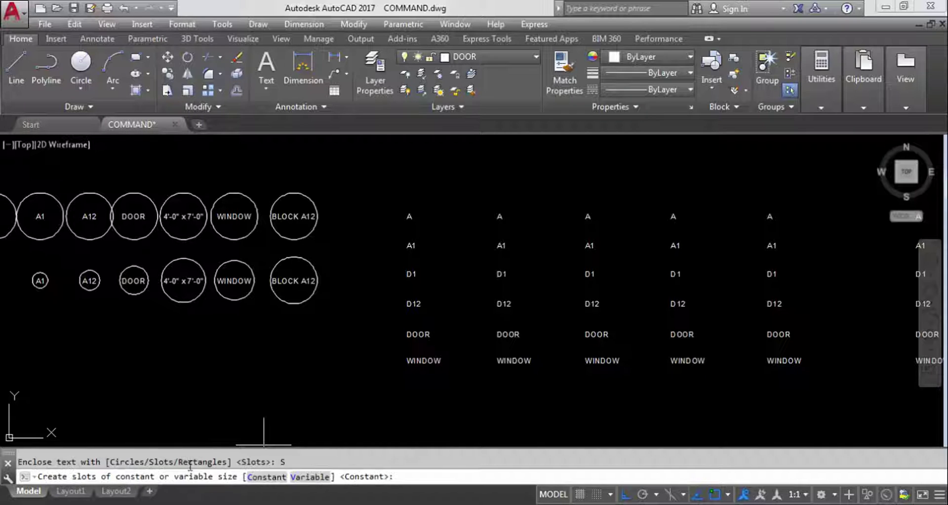
click(267, 477)
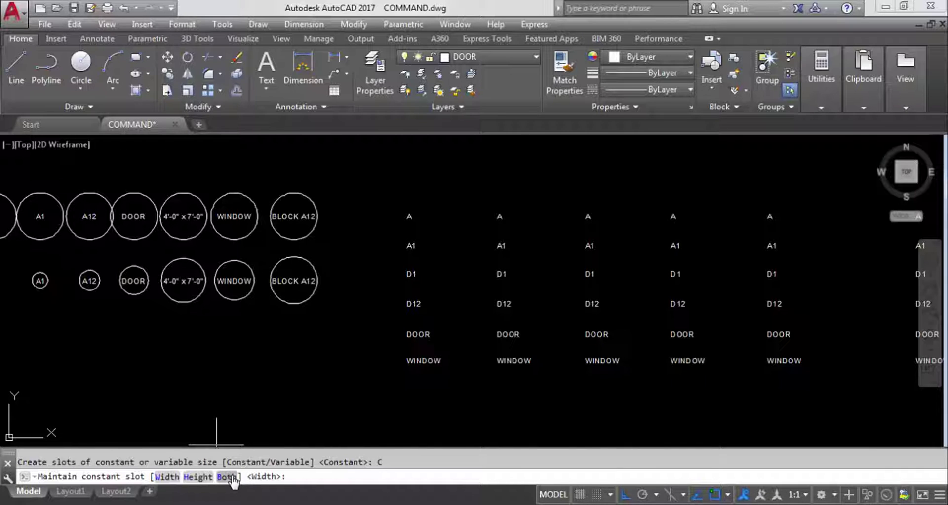
click(169, 477)
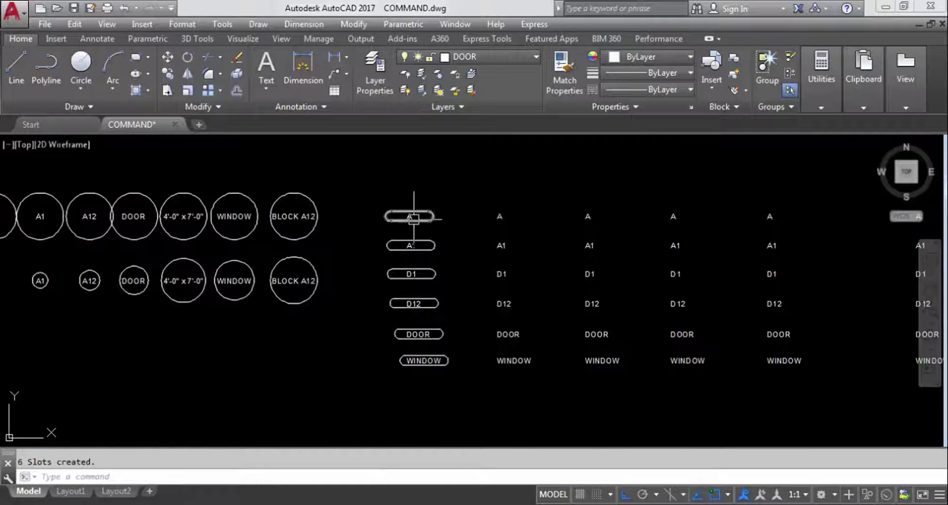
- Add a vertical linear dimension for the height of the slot around A, placed to the left of the slot
scroll(380, 211, up, 3)
scroll(402, 207, down, 3)
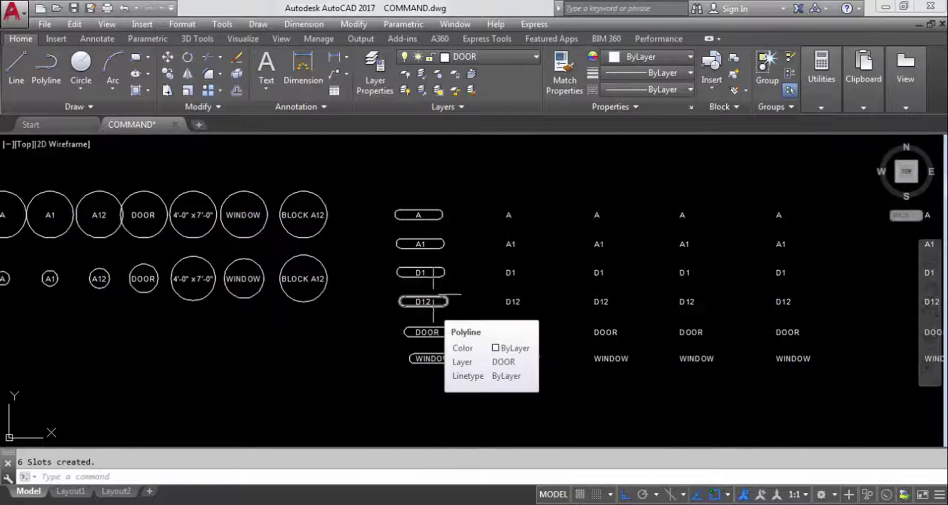
click(334, 57)
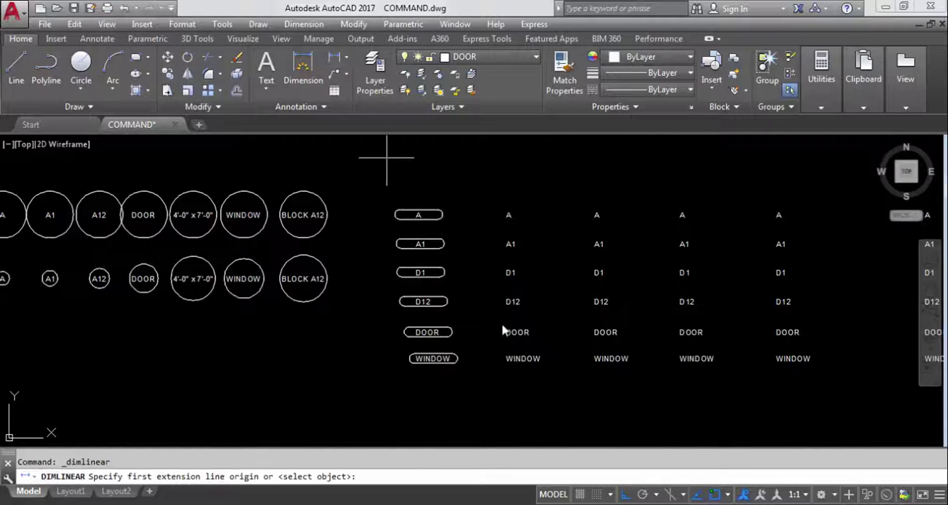
scroll(415, 210, up, 5)
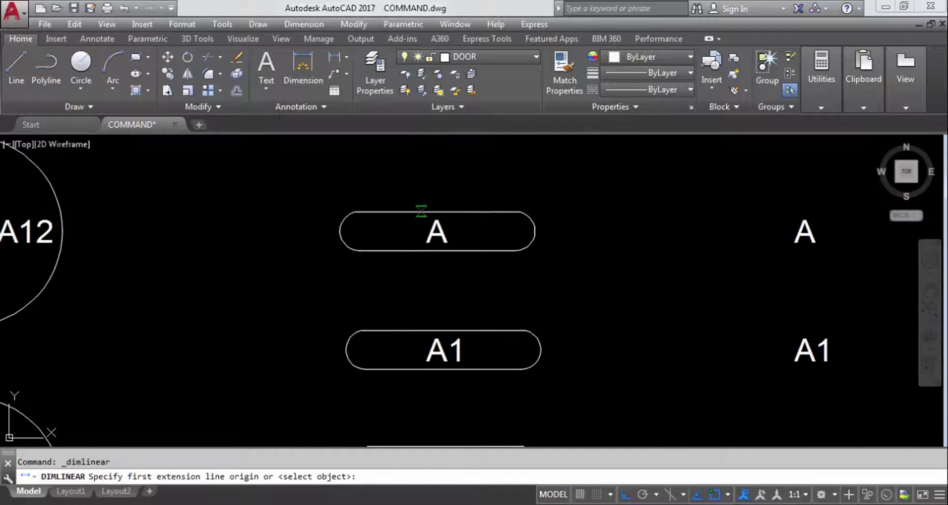
click(437, 212)
click(436, 251)
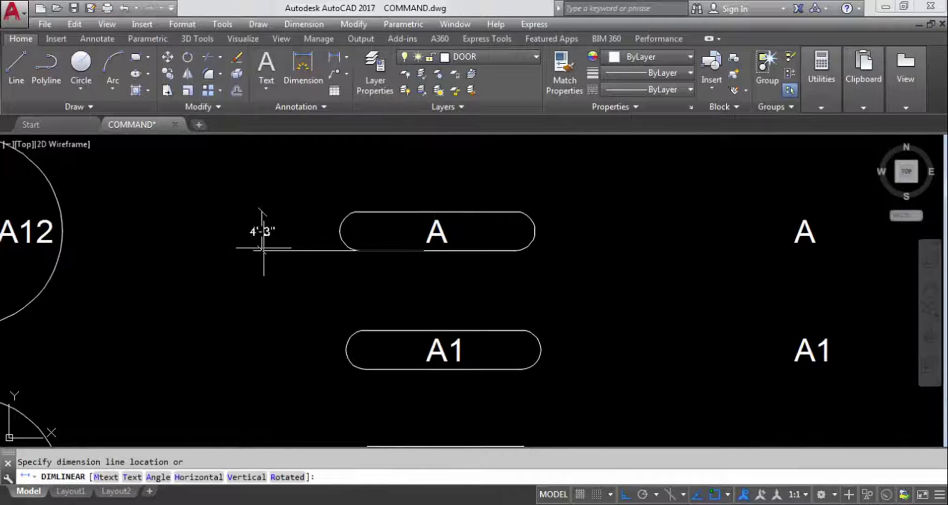
click(264, 248)
scroll(423, 222, down, 5)
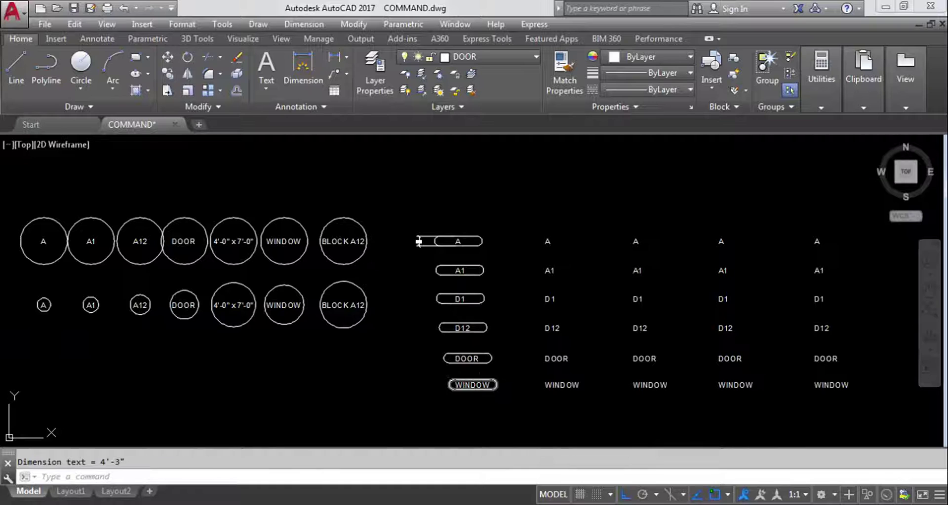
- Add a vertical linear dimension for the height of the slot around WINDOW in the first column, placed to the left of the slot
key(Return)
scroll(465, 390, up, 7)
click(537, 309)
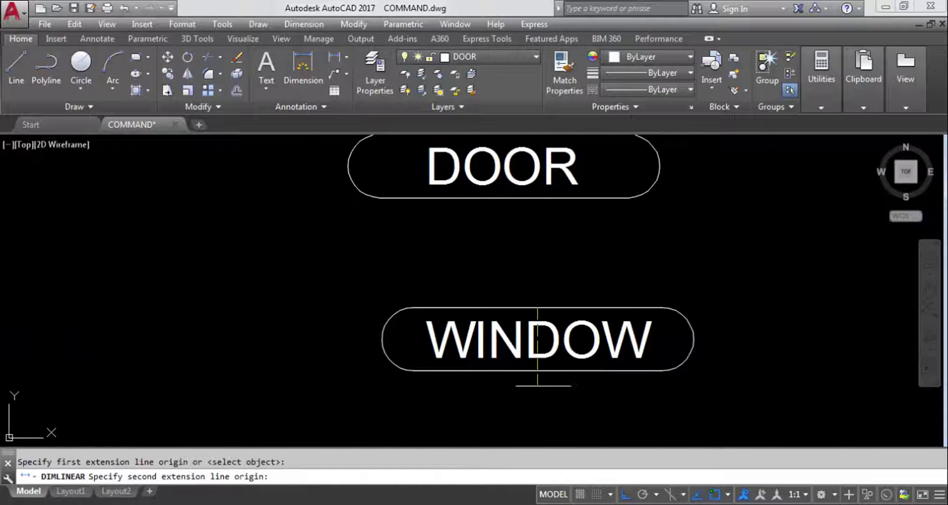
click(537, 371)
click(289, 334)
scroll(525, 391, down, 6)
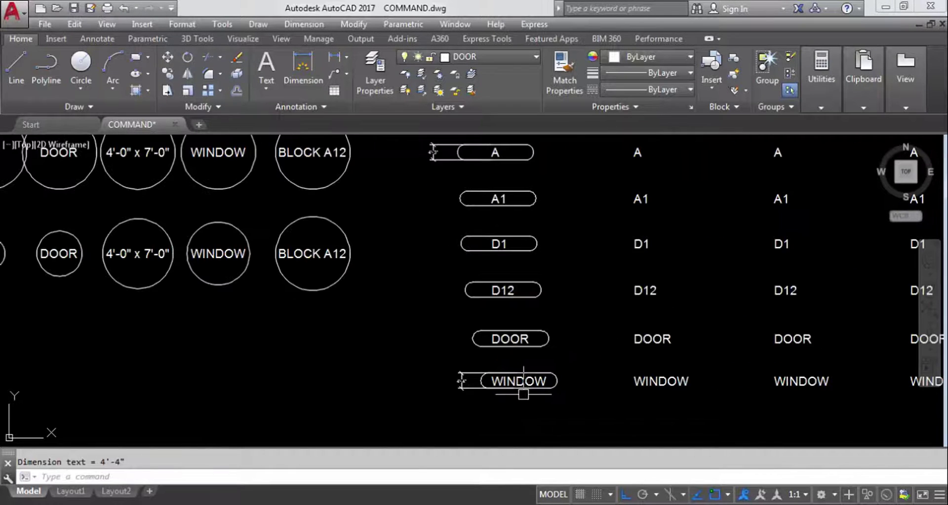
- Add a vertical linear dimension for the height of the first-column slot around DOOR, placed to its left
scroll(525, 391, up, 4)
key(Return)
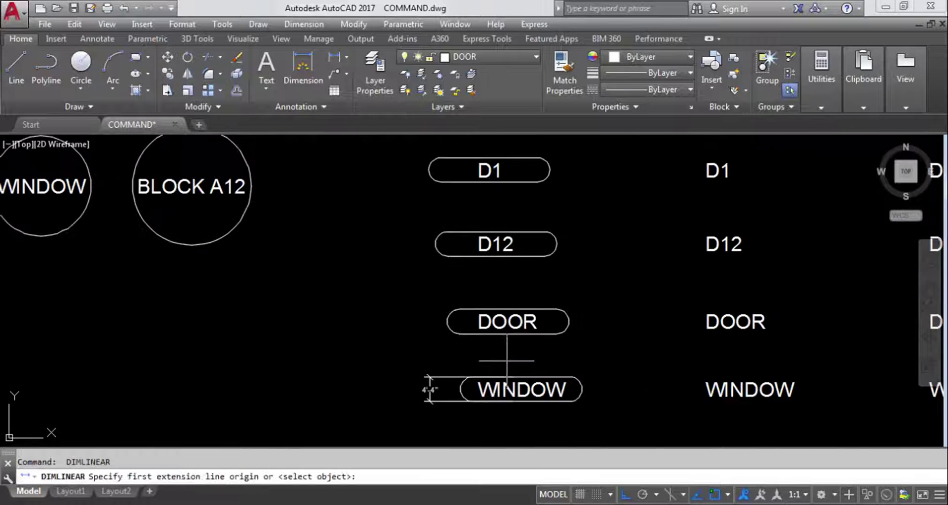
click(507, 309)
click(507, 334)
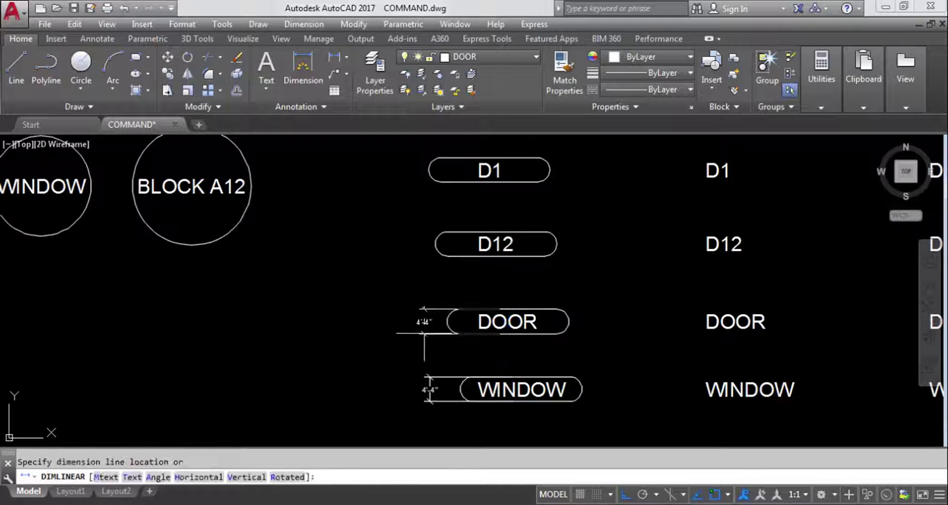
click(424, 322)
- Add a vertical linear dimension for the height of the first-column slot around D1, placed to its left
key(Return)
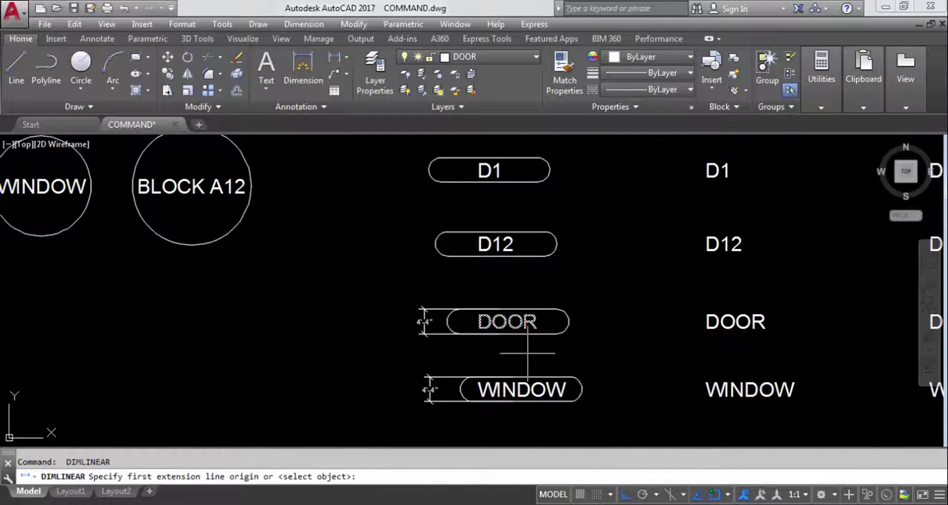
scroll(524, 375, down, 5)
scroll(519, 260, up, 6)
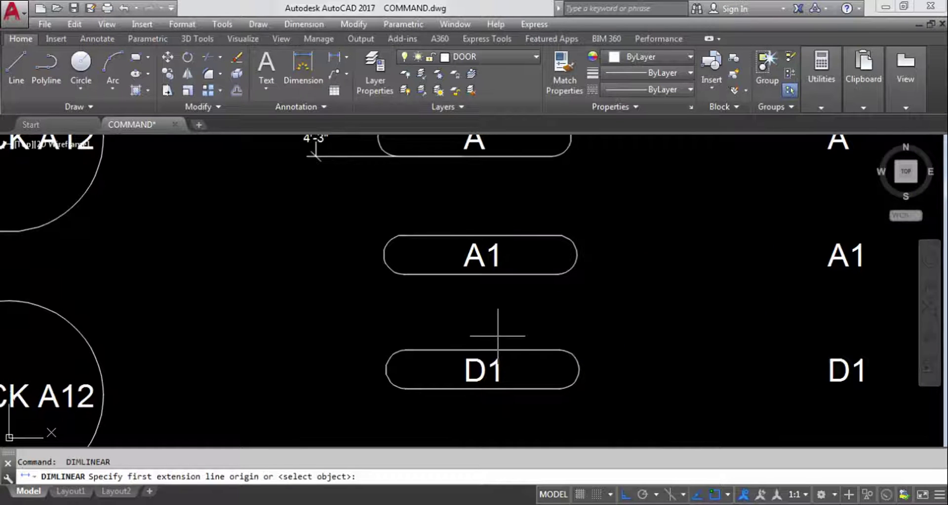
click(482, 351)
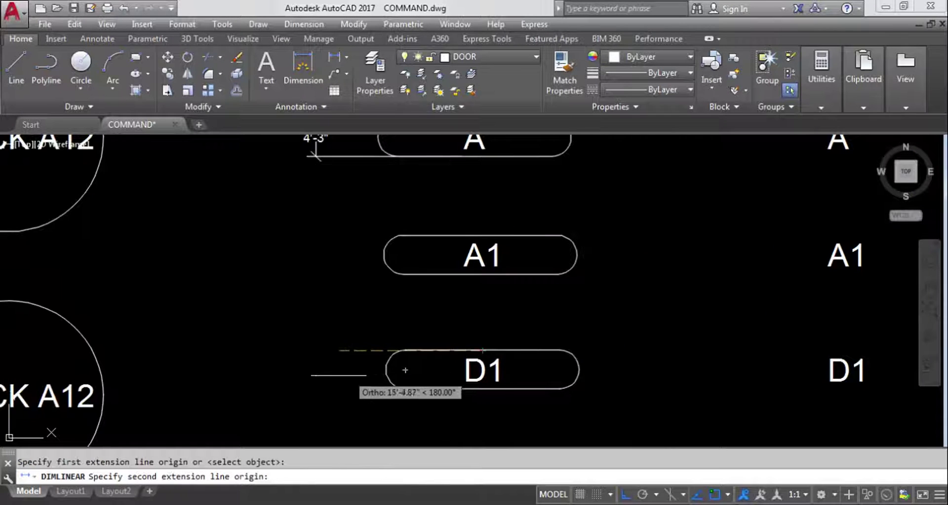
click(483, 389)
click(297, 370)
scroll(539, 268, down, 5)
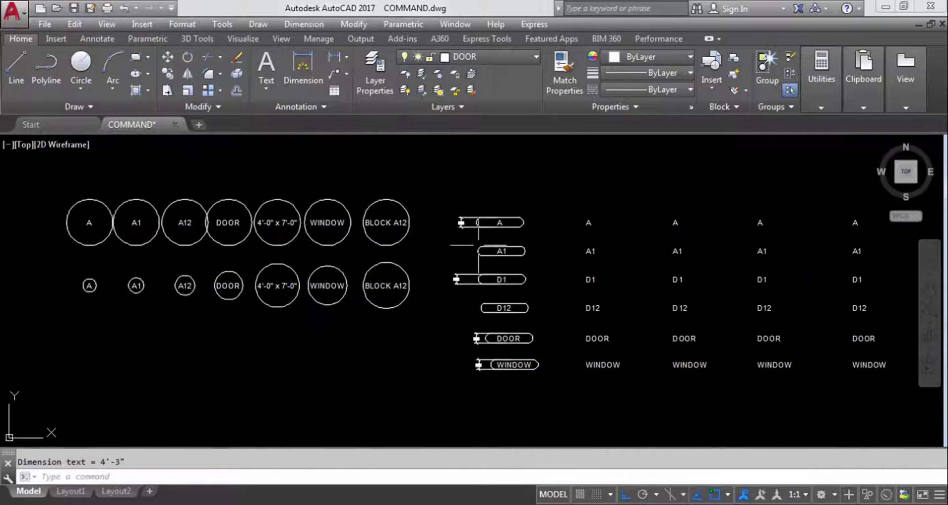
- Compare the height dimensions of the first-column slots around A, D1, DOOR and WINDOW
scroll(485, 354, up, 4)
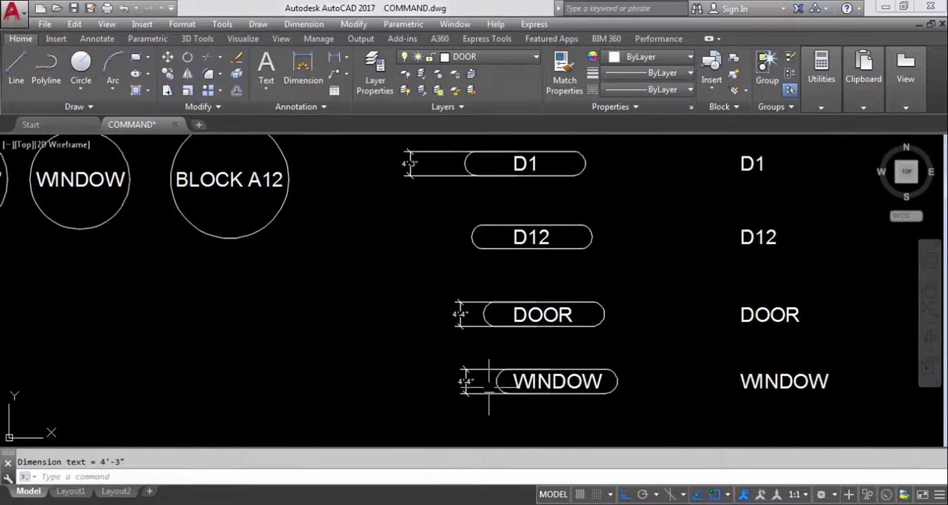
scroll(489, 410, down, 4)
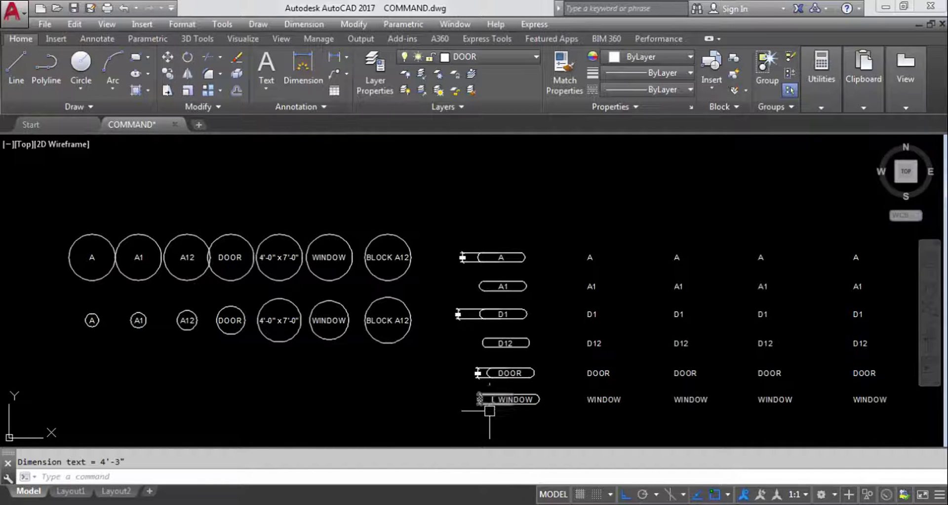
scroll(509, 375, up, 2)
scroll(464, 394, up, 2)
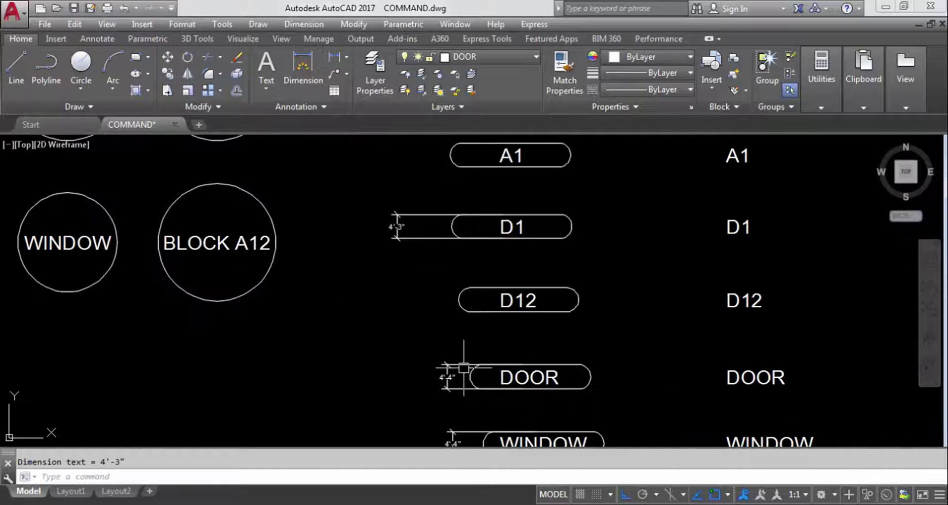
scroll(453, 374, down, 2)
scroll(442, 269, up, 5)
scroll(444, 270, down, 5)
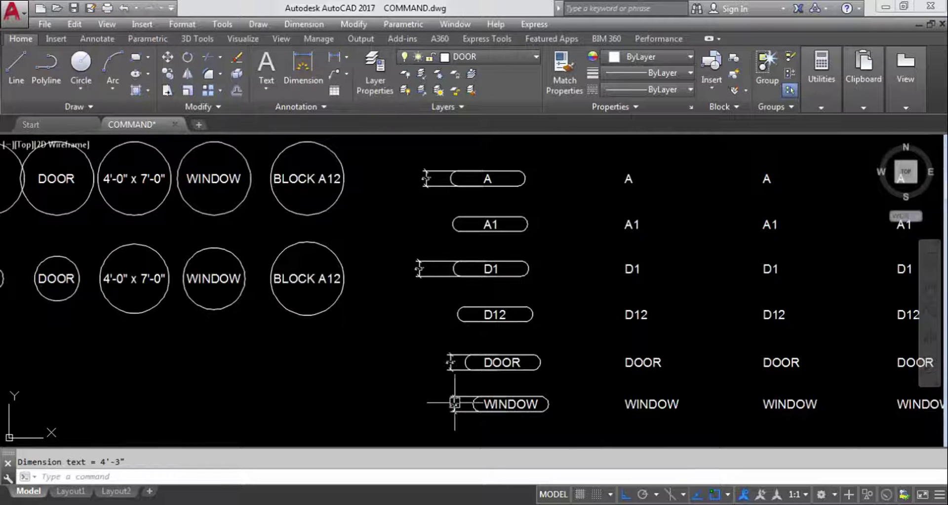
- Delete the four height dimensions beside the first-column slots around A, D1, DOOR and WINDOW
click(455, 436)
click(415, 294)
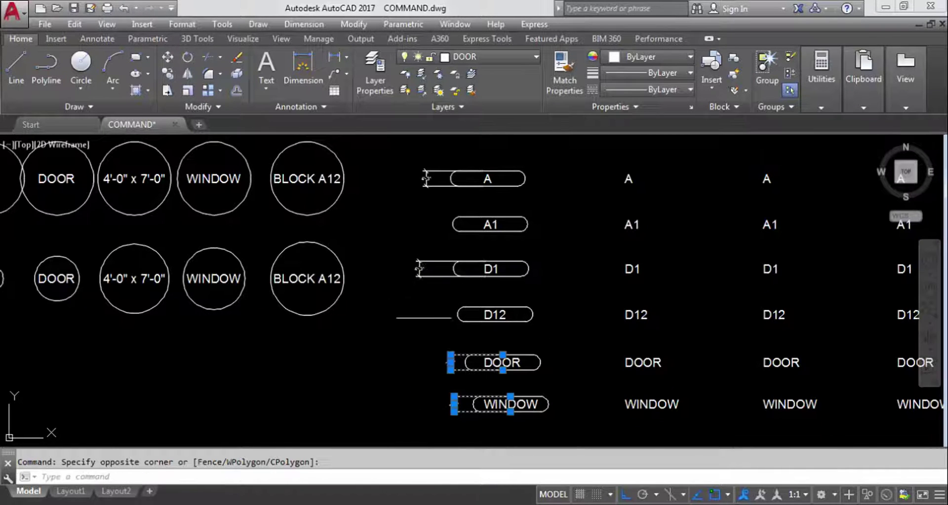
click(434, 320)
click(410, 154)
key(Delete)
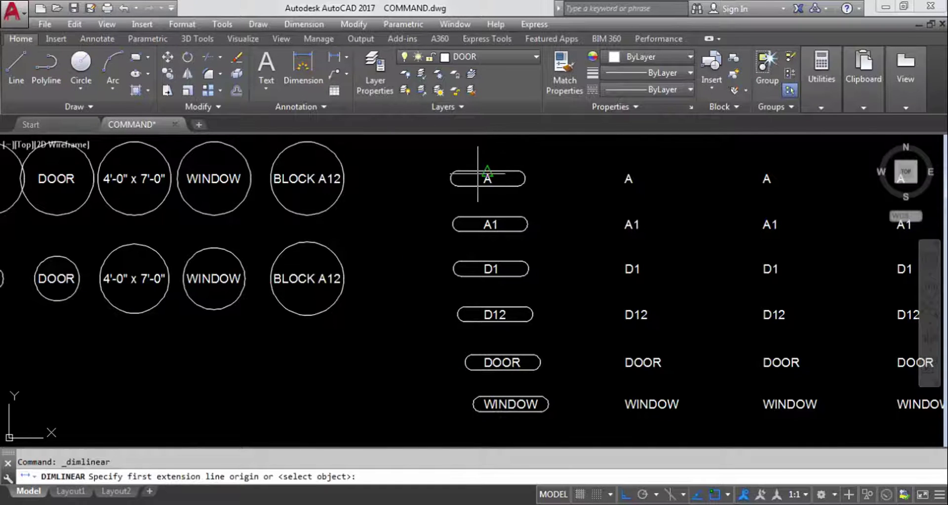
- Add a horizontal linear dimension for the width of the first-column slot around A, placed below the slot
scroll(477, 172, up, 4)
click(409, 188)
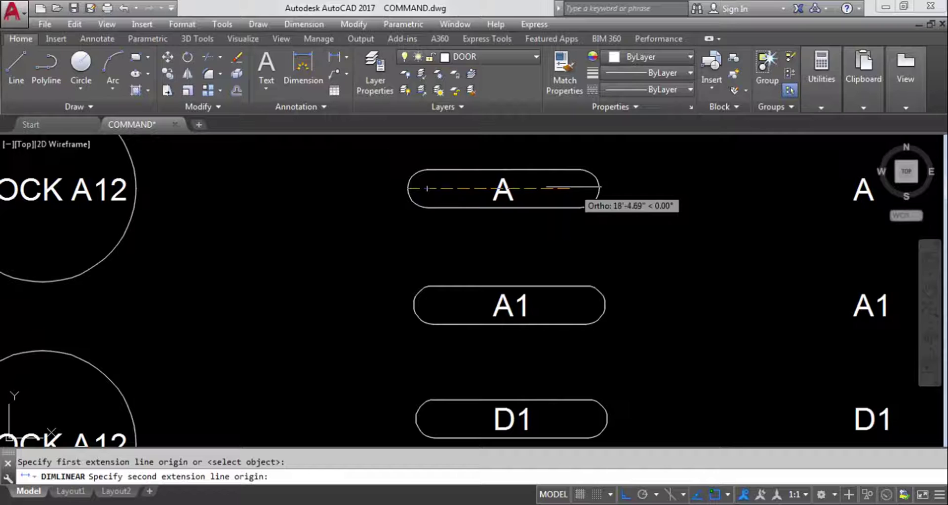
click(599, 188)
click(618, 235)
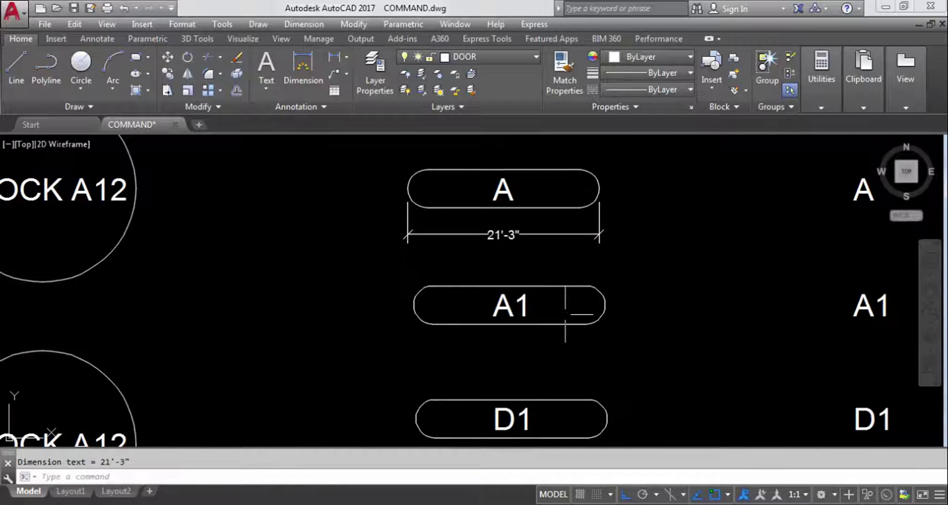
- Add a horizontal linear dimension for the width of the first-column slot around A1, placed above the slot
key(Return)
click(413, 306)
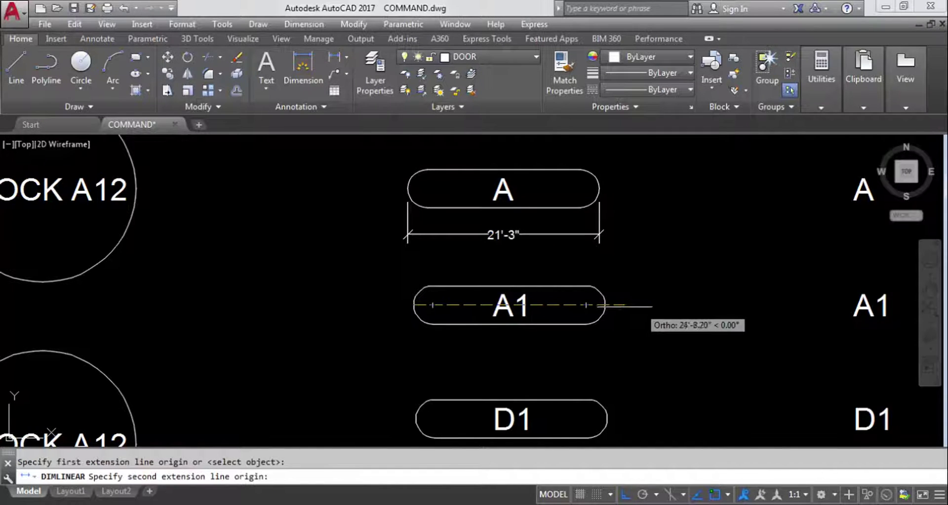
click(605, 306)
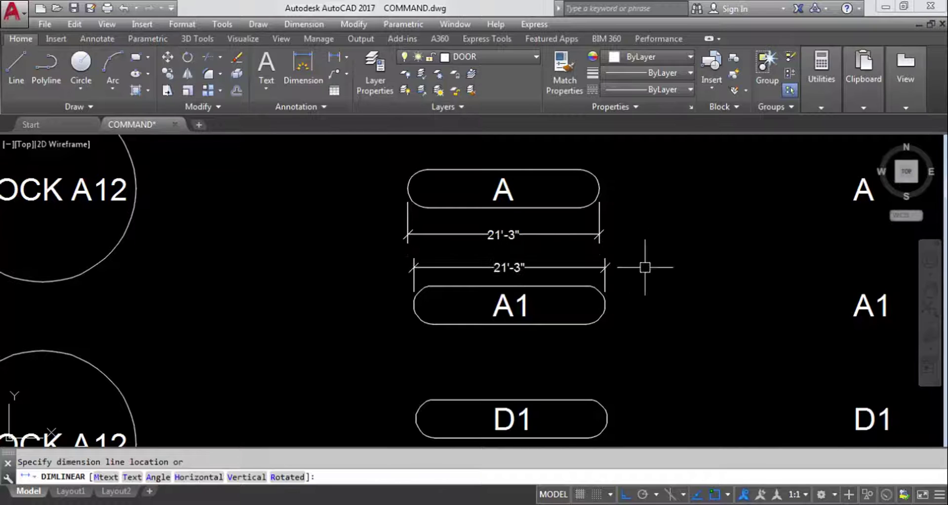
click(643, 266)
- Add a horizontal linear dimension for the width of the first-column slot around D12, placed above the slot
scroll(523, 262, down, 4)
key(Return)
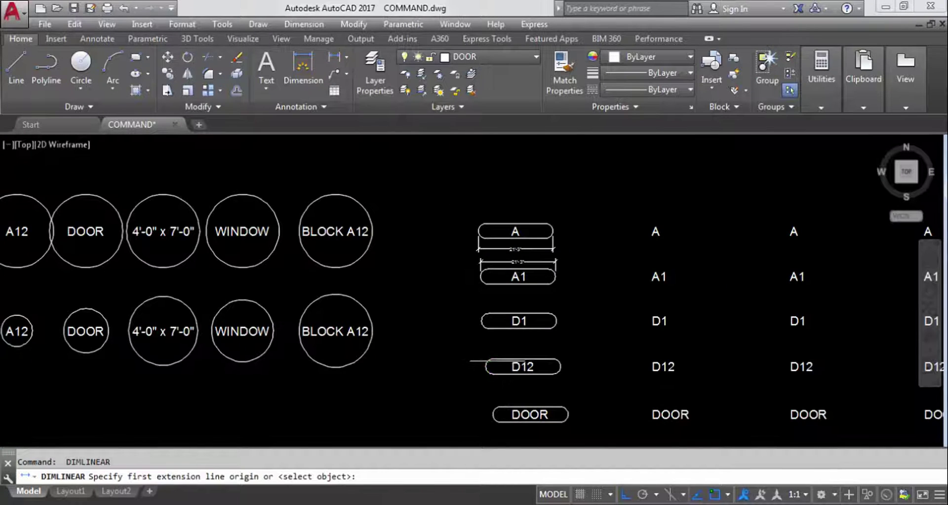
scroll(496, 363, up, 5)
click(449, 388)
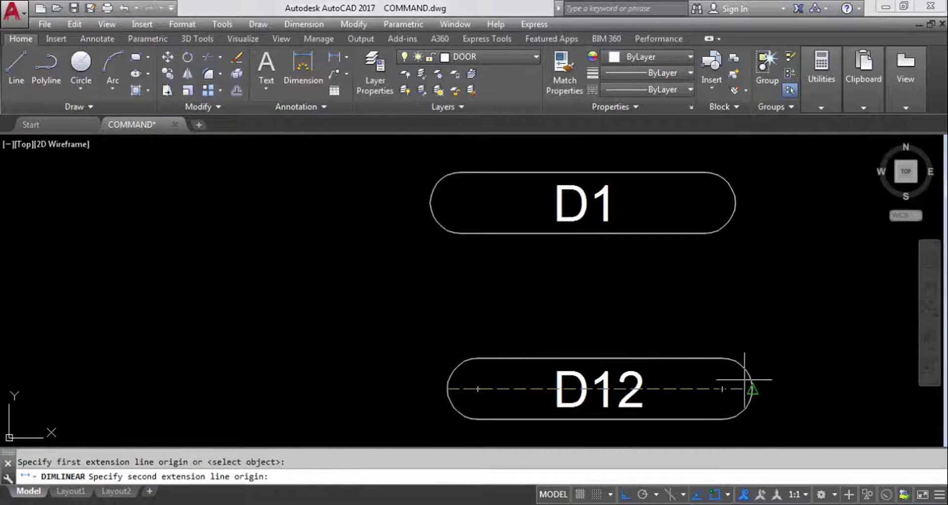
click(752, 389)
click(607, 331)
scroll(573, 234, down, 4)
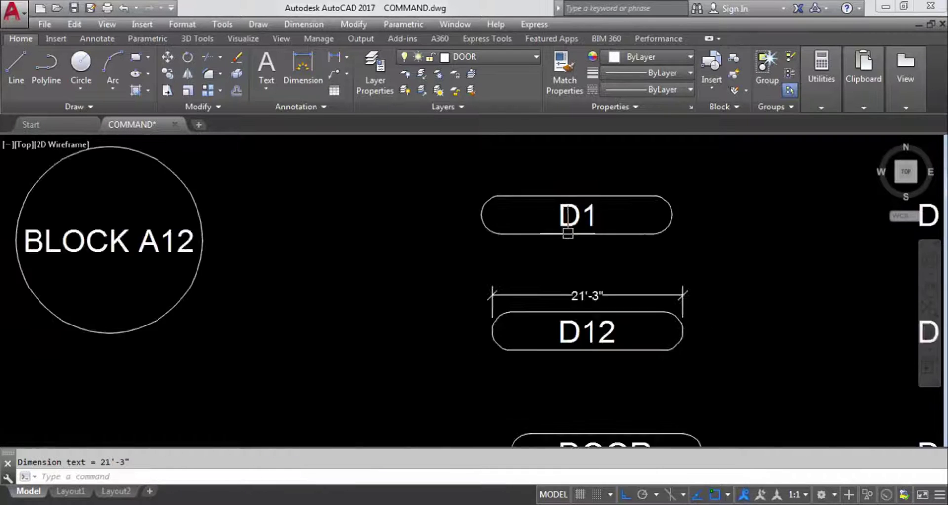
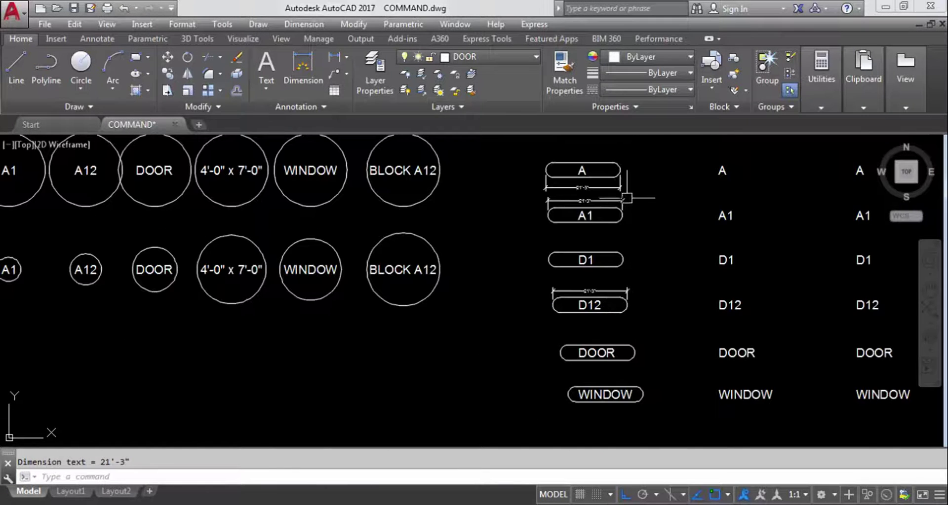
- Enclose the six texts of the second column, from A to WINDOW, in slots of constant height with TCIRCLE, using the 0.35 offset factor
scroll(611, 185, up, 3)
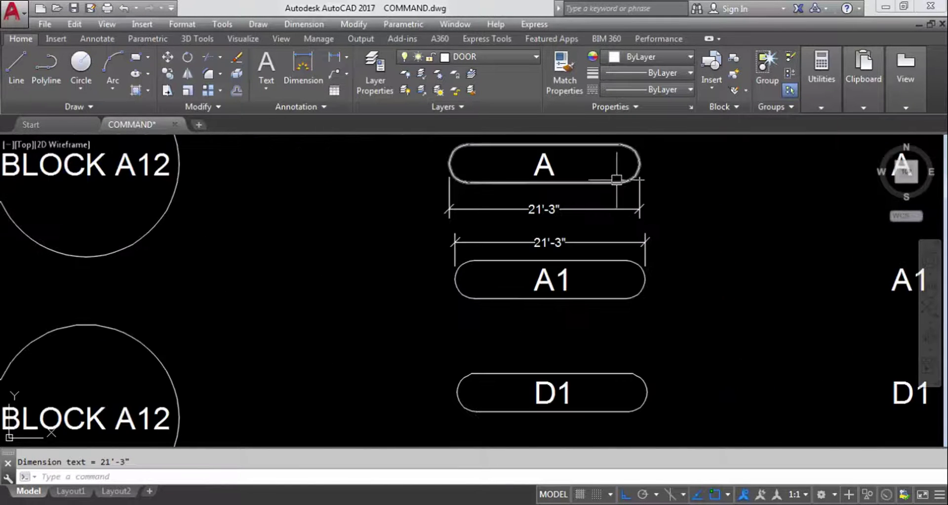
scroll(616, 186, down, 3)
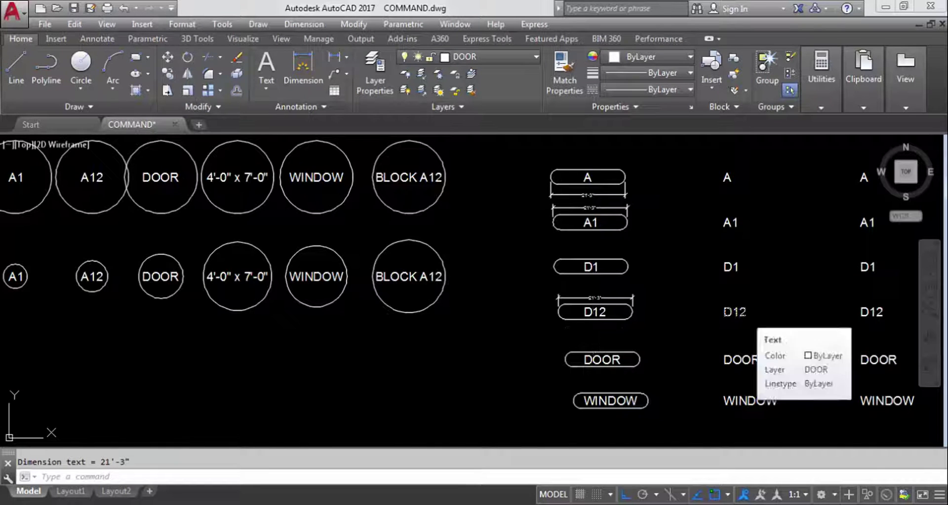
scroll(379, 320, down, 2)
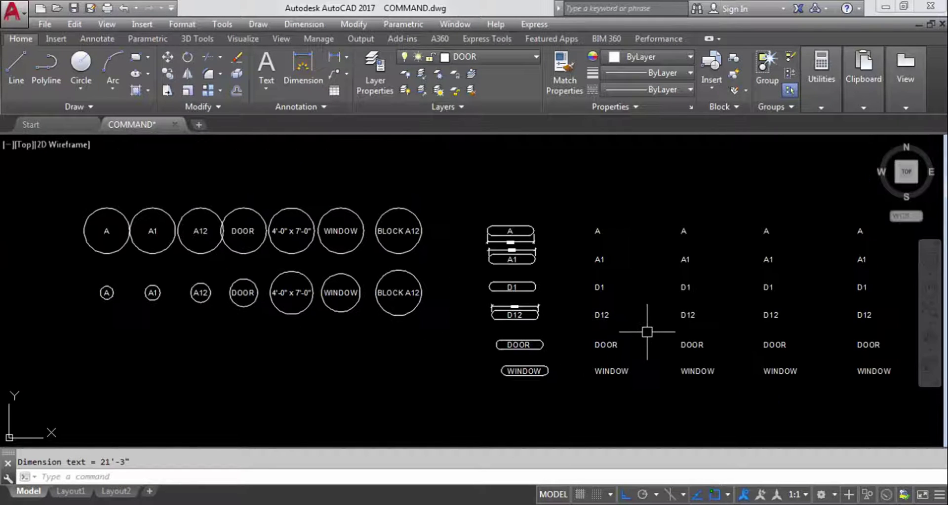
text(TC)
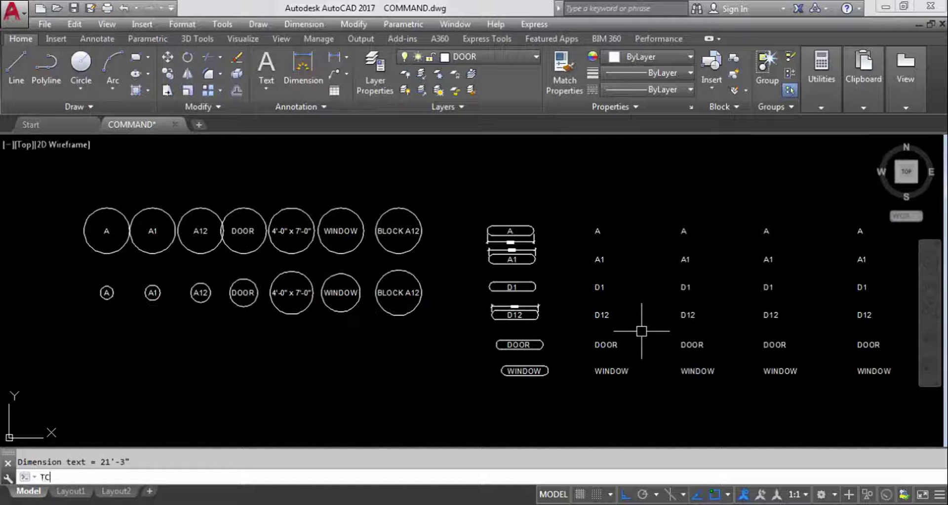
text(IRCLE)
key(Return)
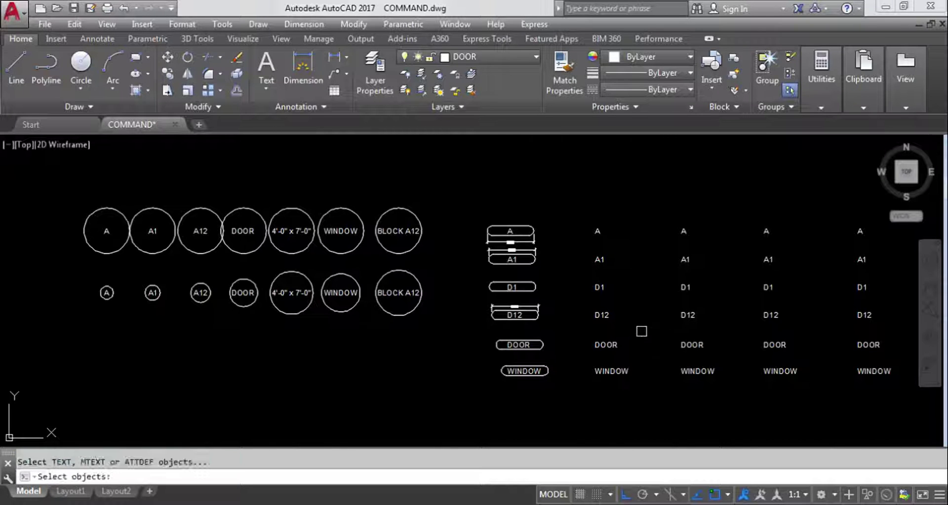
click(641, 384)
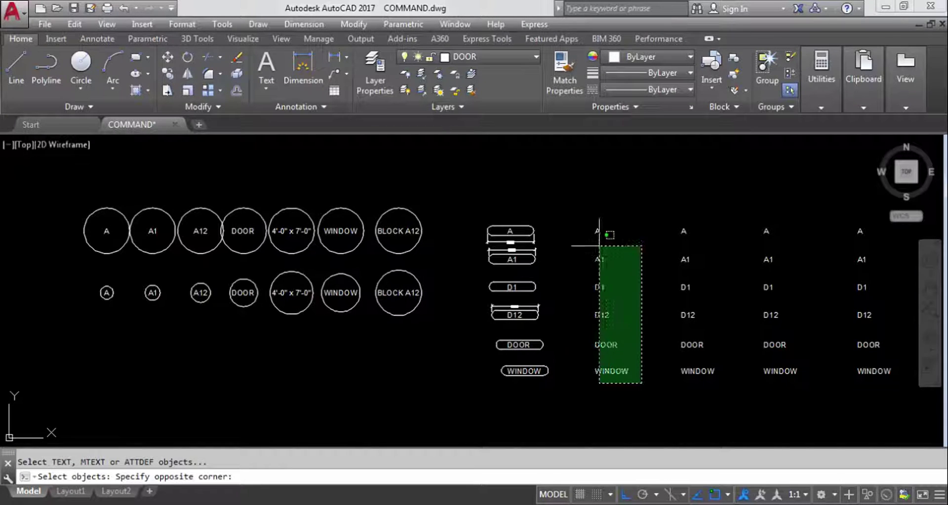
click(576, 201)
key(Return)
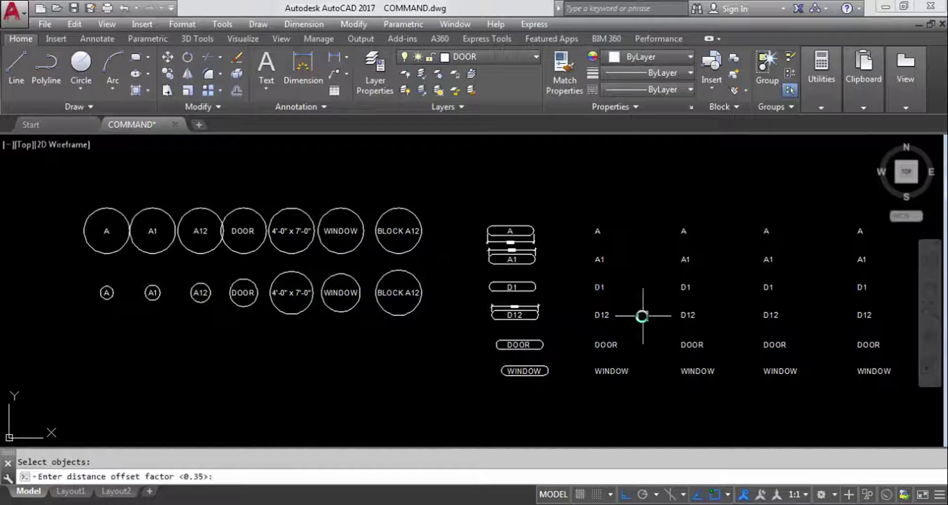
key(Return)
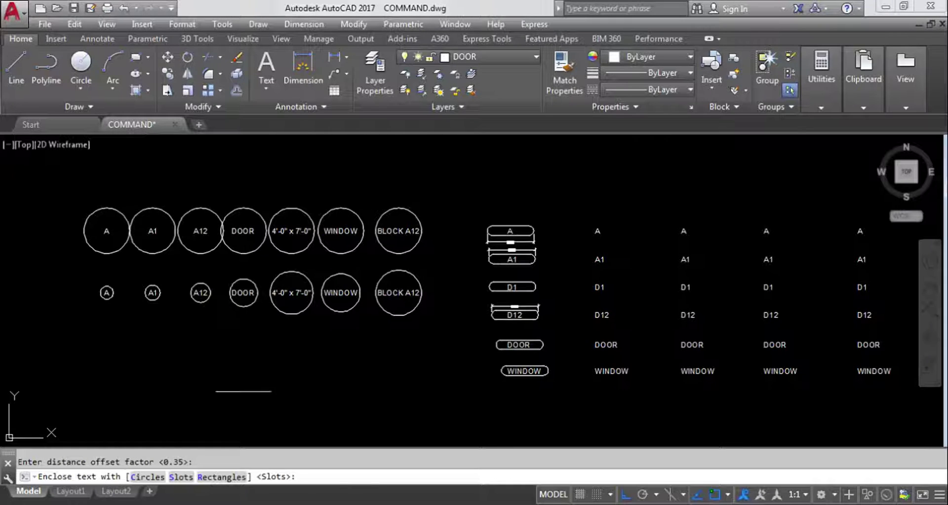
click(186, 477)
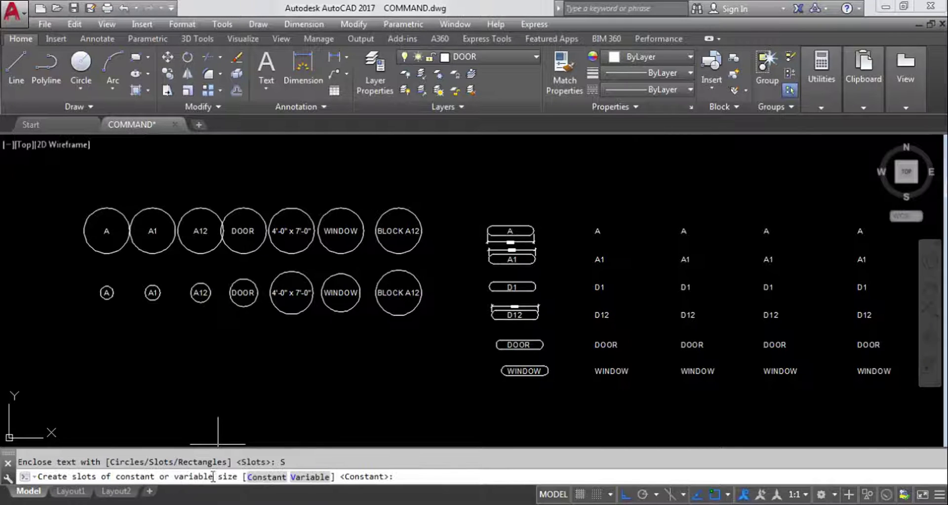
click(275, 479)
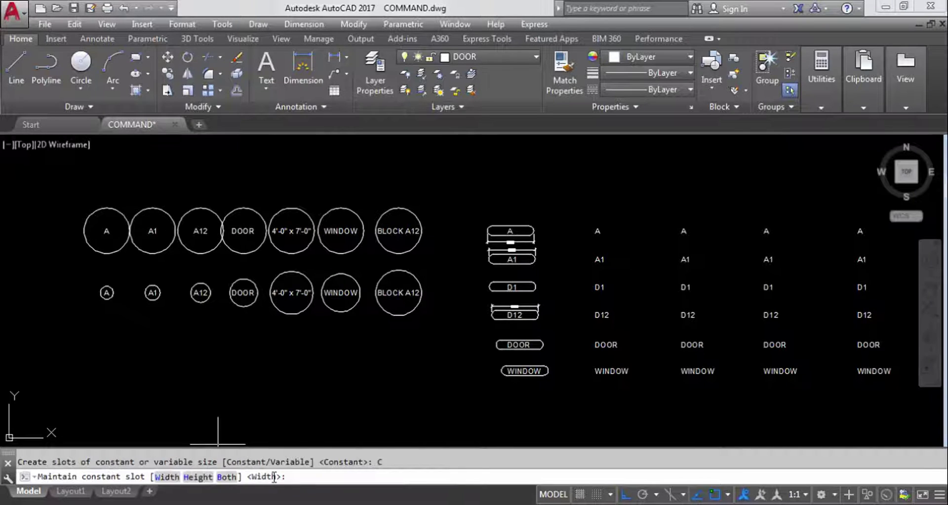
click(201, 478)
- Add a vertical linear dimension for the height of the second-column slot around A, placed to the left of the slot
scroll(679, 330, up, 2)
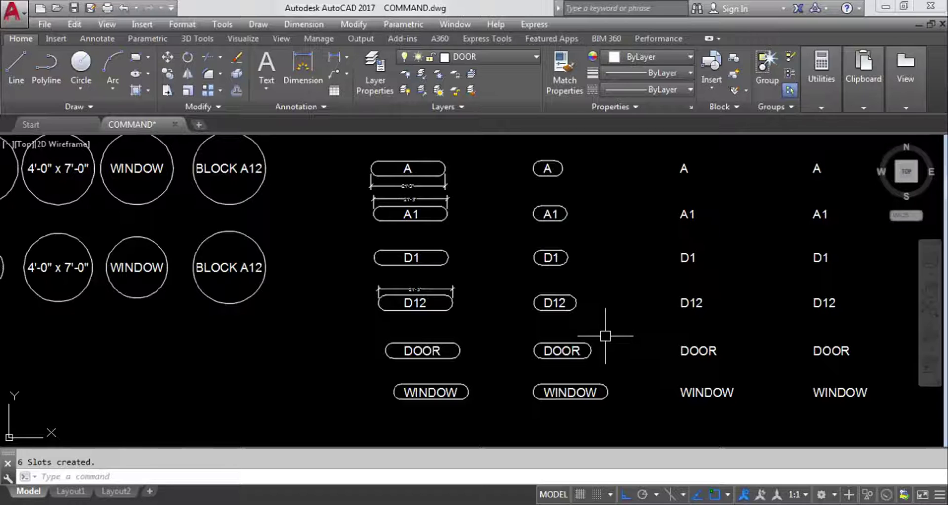
click(334, 60)
scroll(549, 164, up, 4)
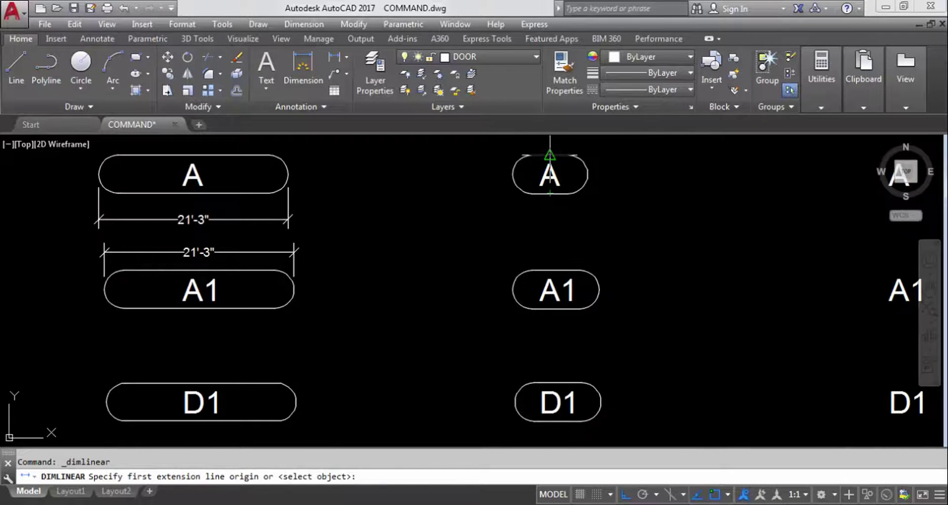
click(549, 156)
click(550, 194)
click(463, 187)
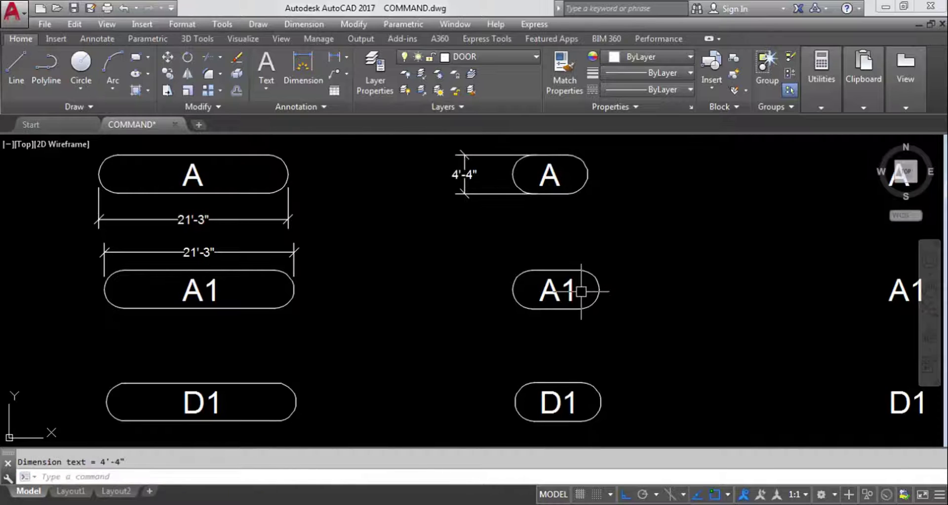
- Add a vertical linear dimension for the height of the second-column slot around A1, placed to the left of the slot
key(Return)
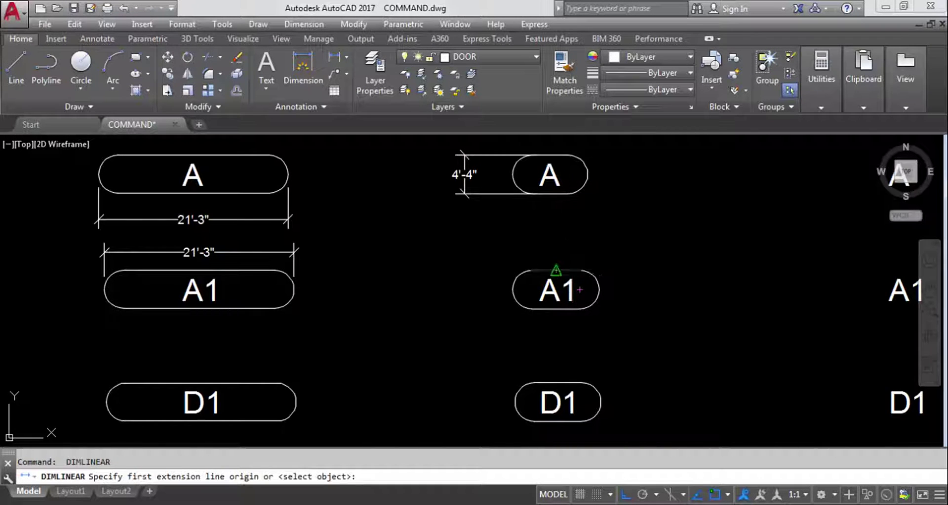
click(556, 271)
click(557, 309)
click(459, 316)
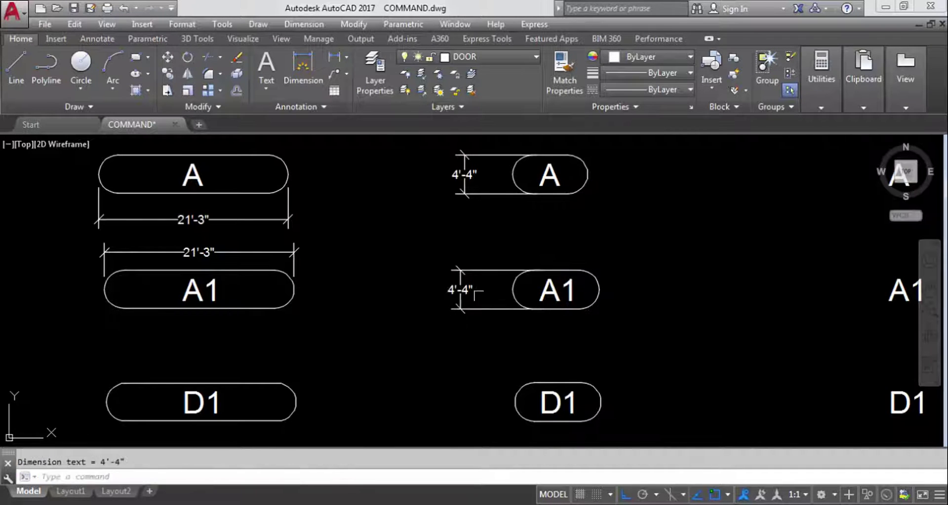
- Add a vertical linear dimension for the height of the second-column slot around WINDOW, placed to the left of the slot
scroll(544, 193, down, 3)
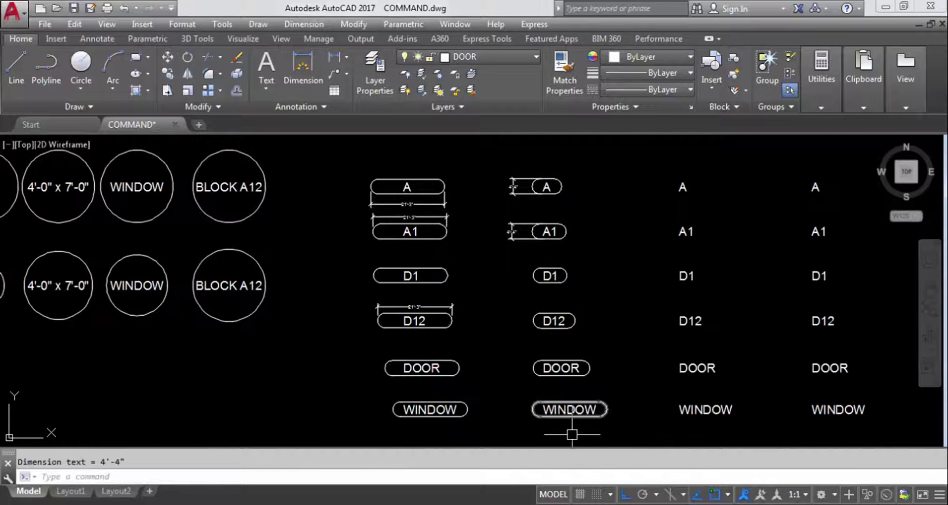
scroll(540, 395, up, 3)
key(Escape)
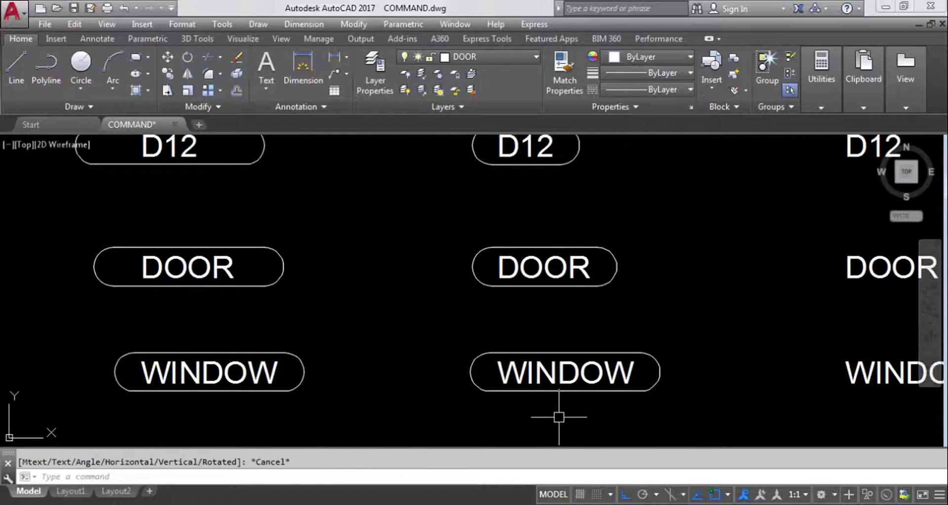
click(336, 57)
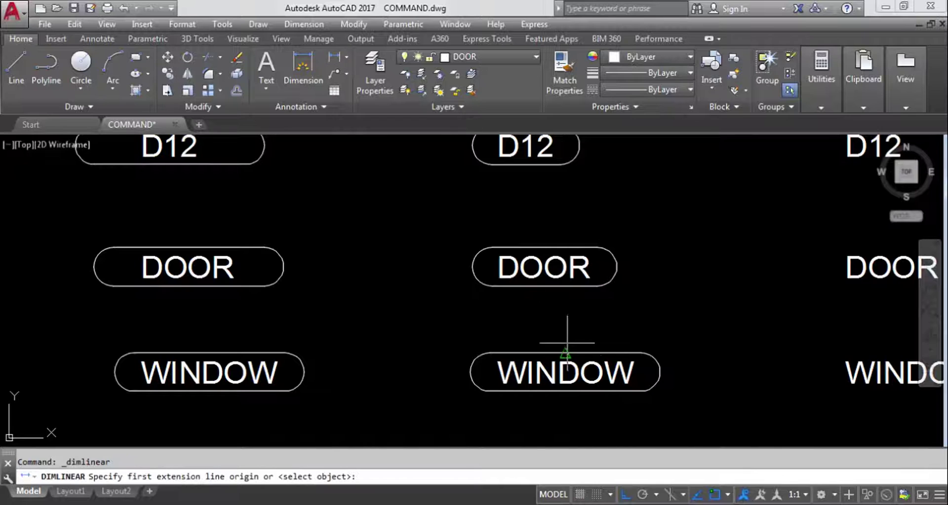
click(565, 392)
click(565, 352)
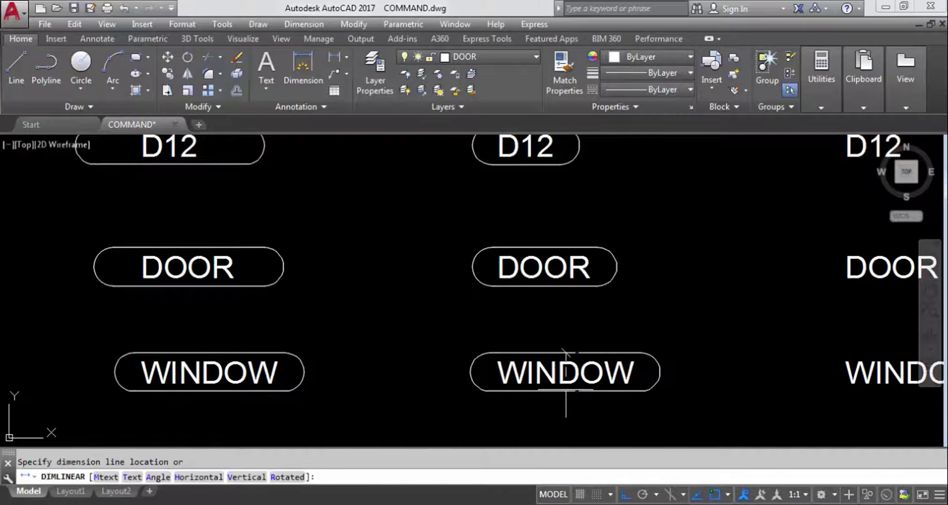
click(439, 372)
- Add a vertical linear dimension for the height of the second-column slot around DOOR, placed to the left of the slot
key(Return)
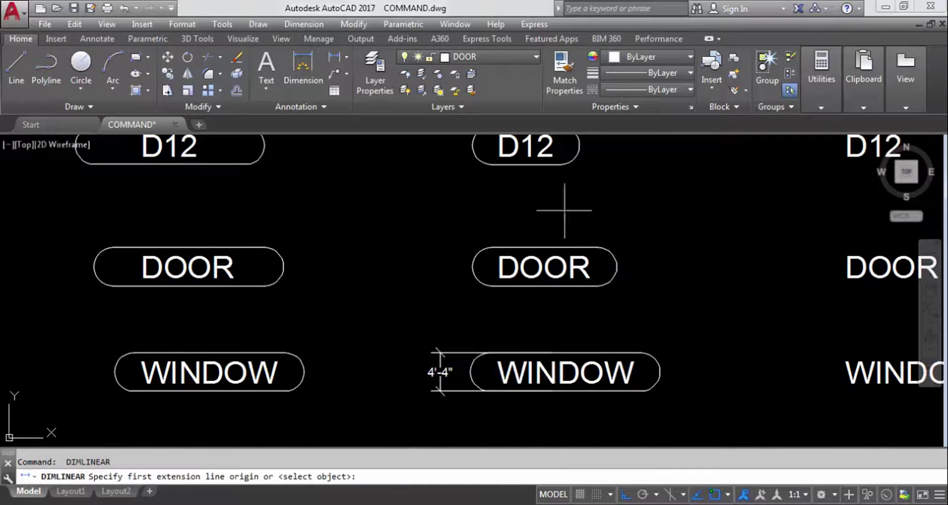
click(544, 247)
click(545, 287)
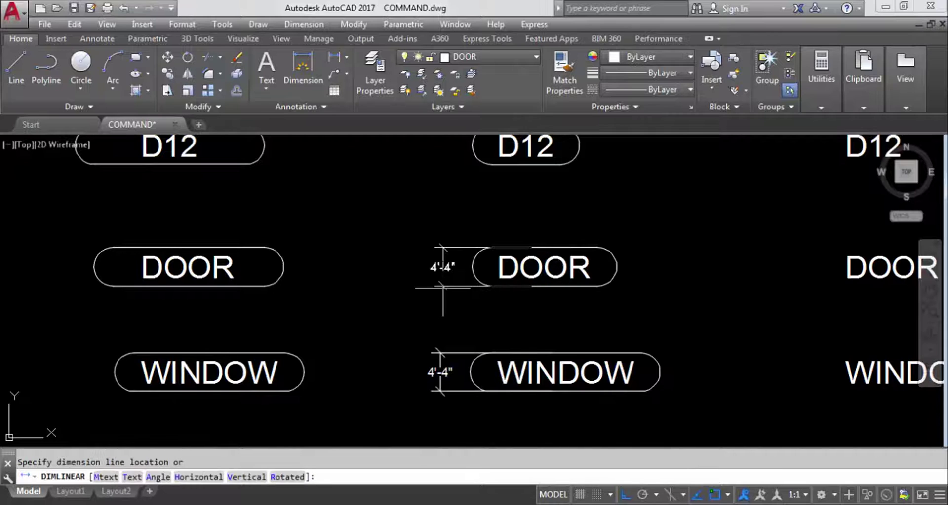
click(443, 288)
- Enclose the twelve texts of the third and fourth columns in slots of constant width and height with TCIRCLE, using the 0.35 offset factor
scroll(499, 331, down, 6)
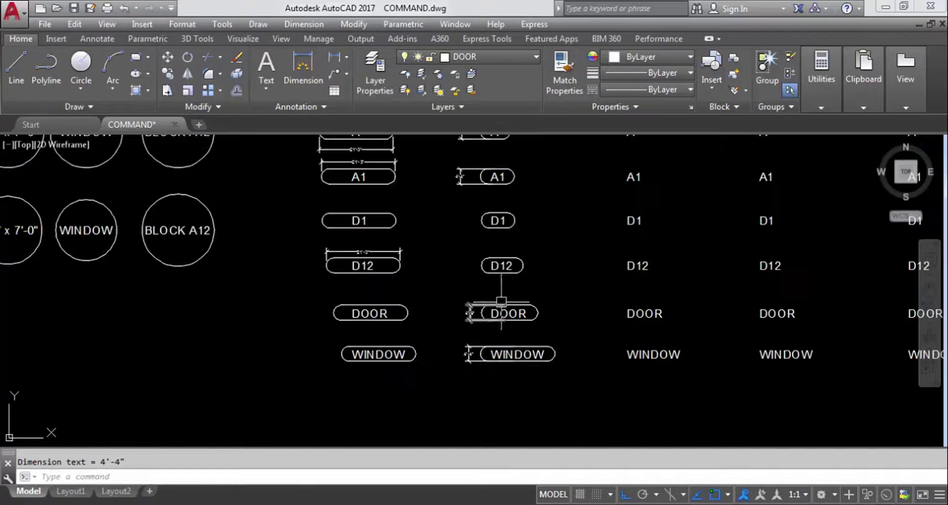
scroll(511, 214, up, 2)
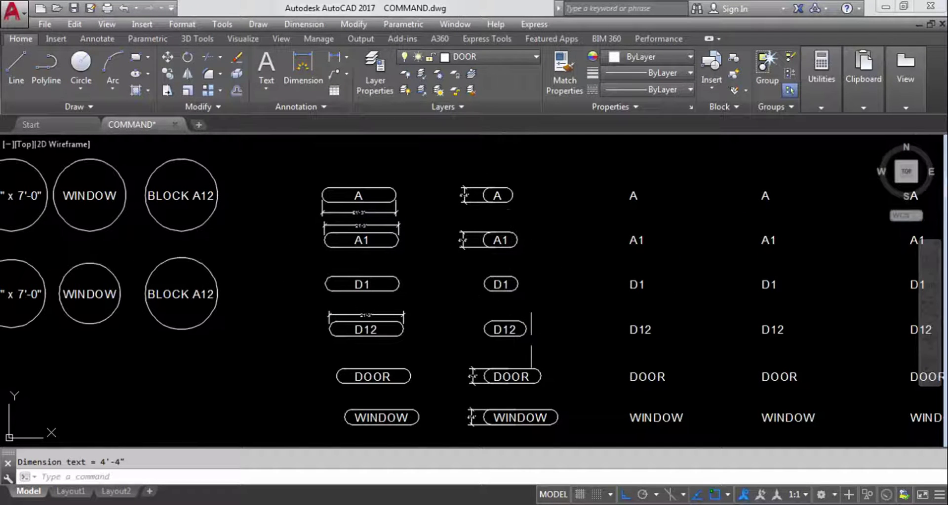
scroll(403, 272, down, 2)
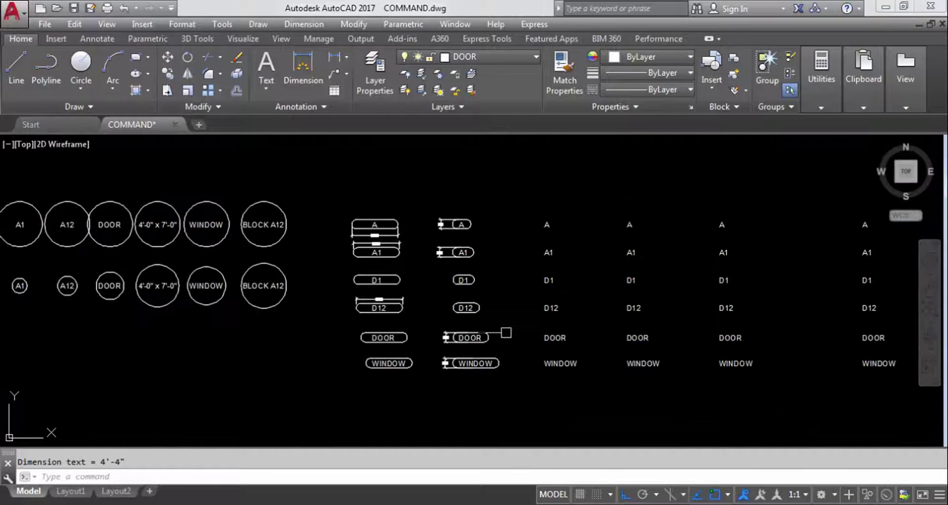
text(T)
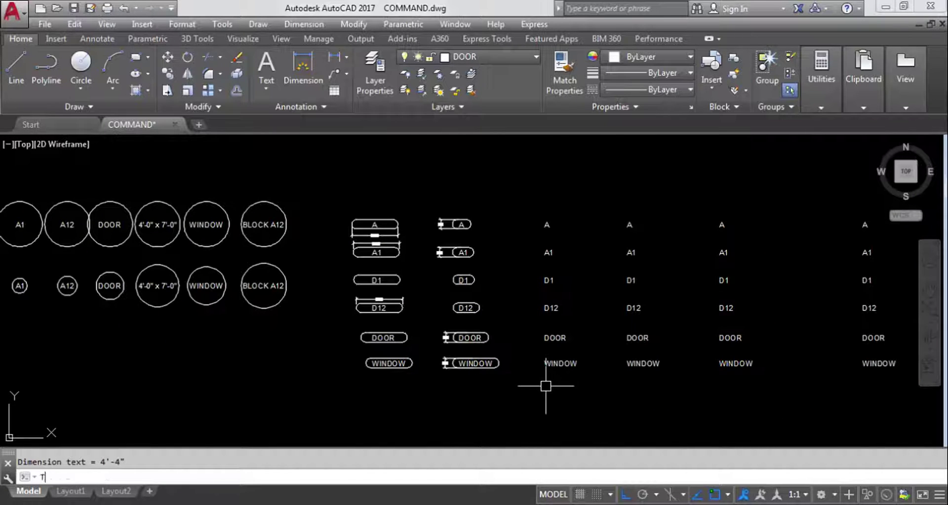
text(COUNT)
key(Return)
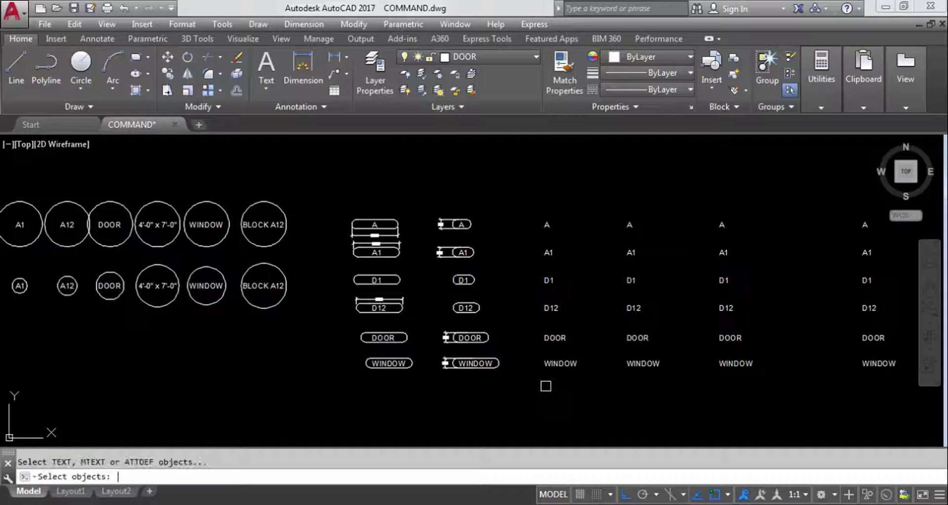
click(606, 378)
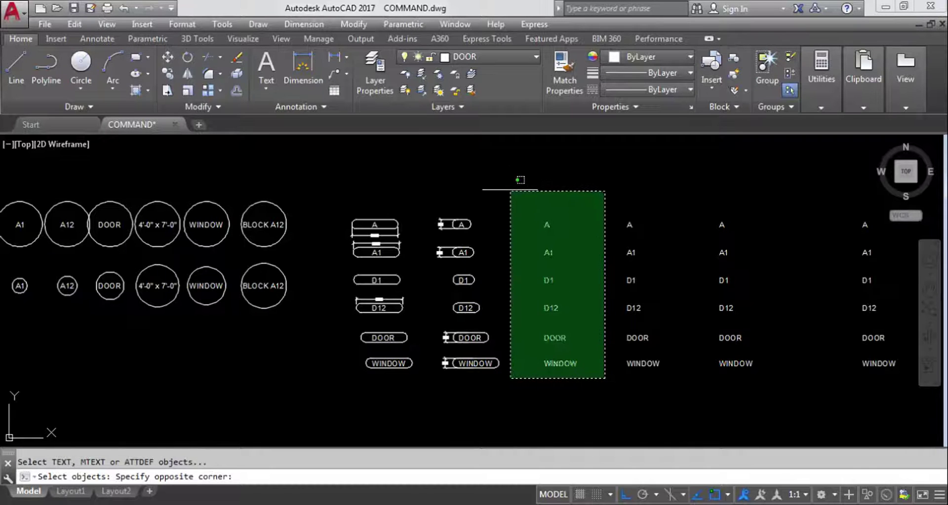
click(482, 165)
click(675, 389)
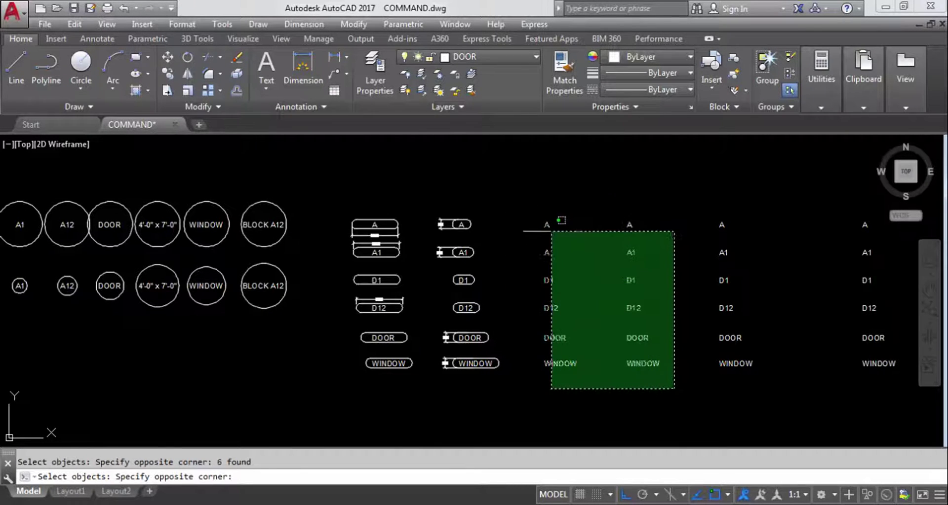
click(530, 196)
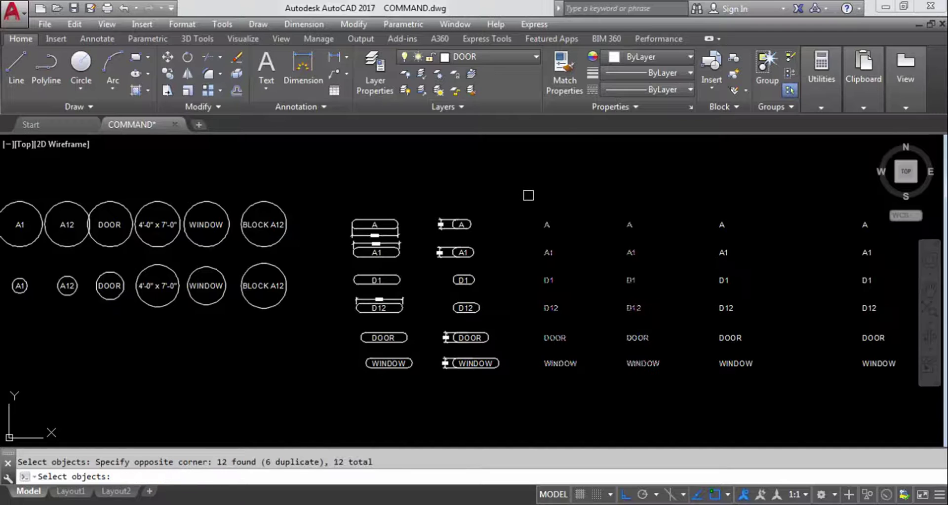
key(Return)
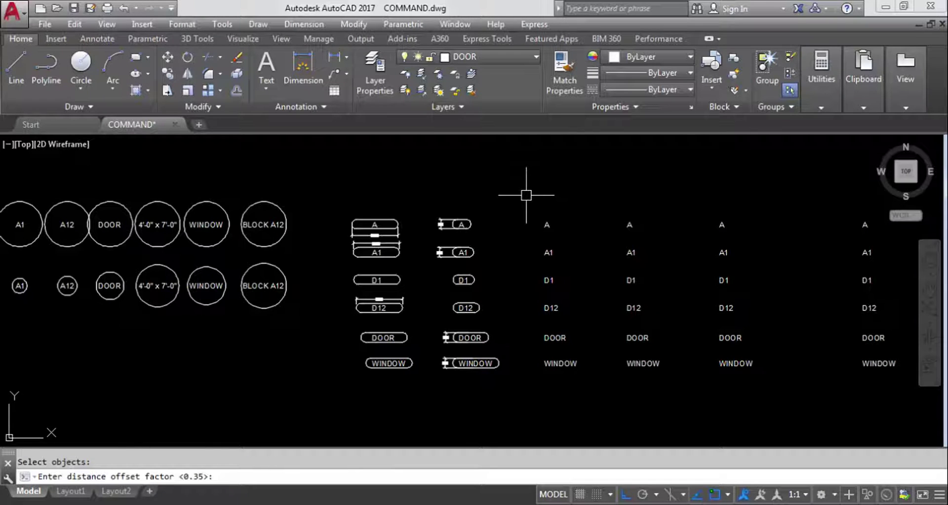
key(Return)
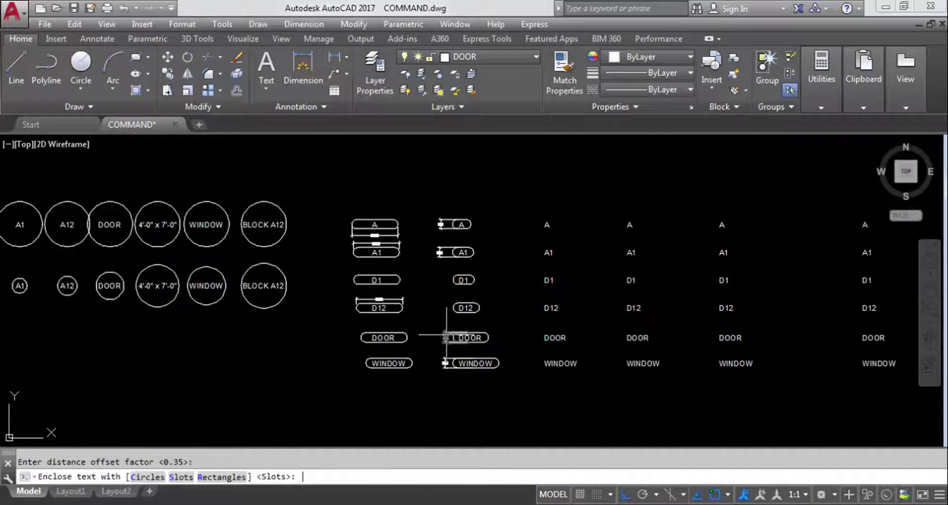
click(177, 477)
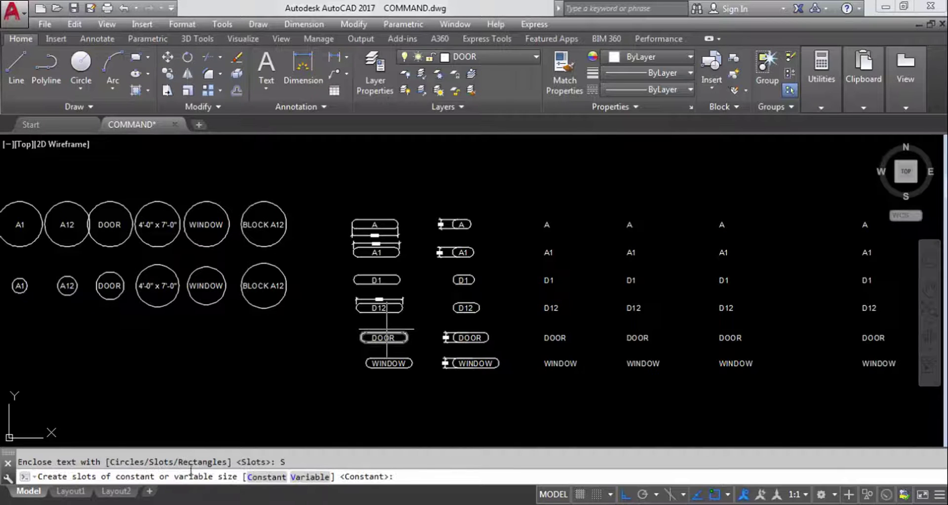
click(268, 476)
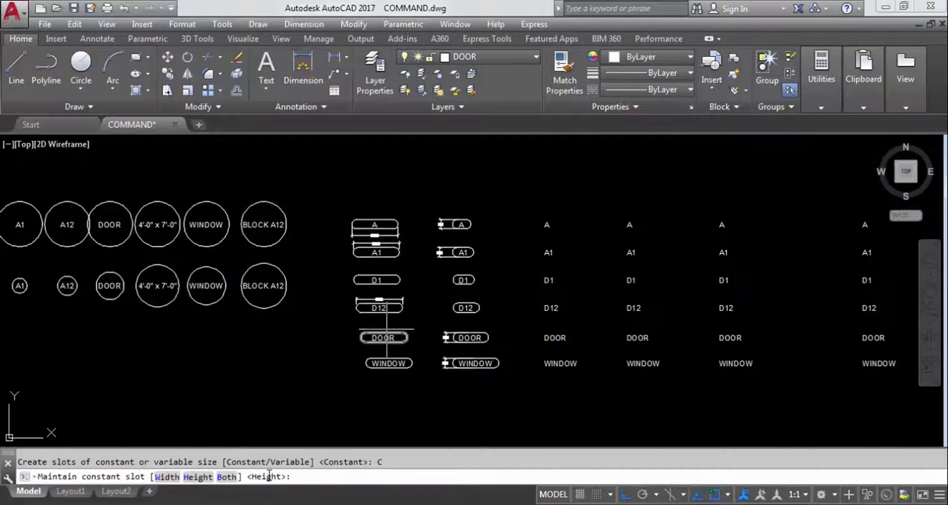
click(226, 478)
- Add a vertical linear dimension for the height of the third-column slot around A, placed to the left of the slot
scroll(706, 277, up, 2)
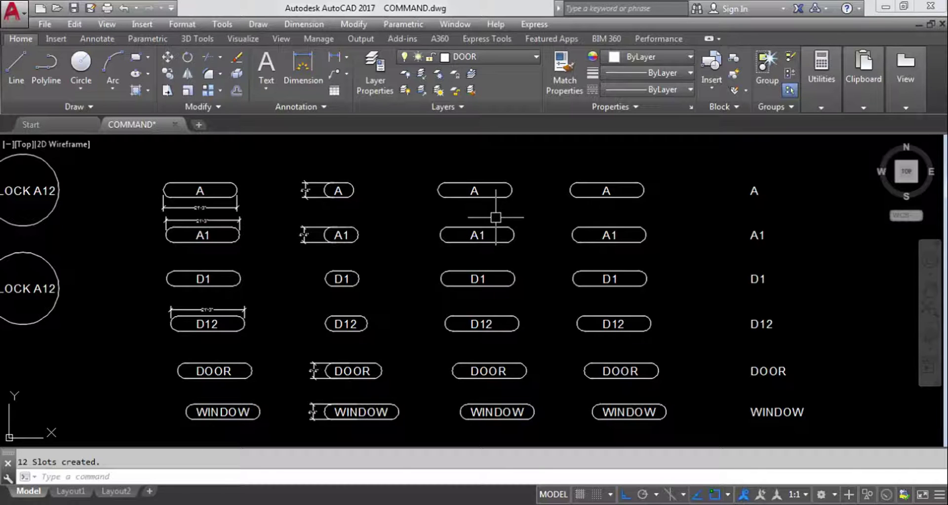
click(334, 56)
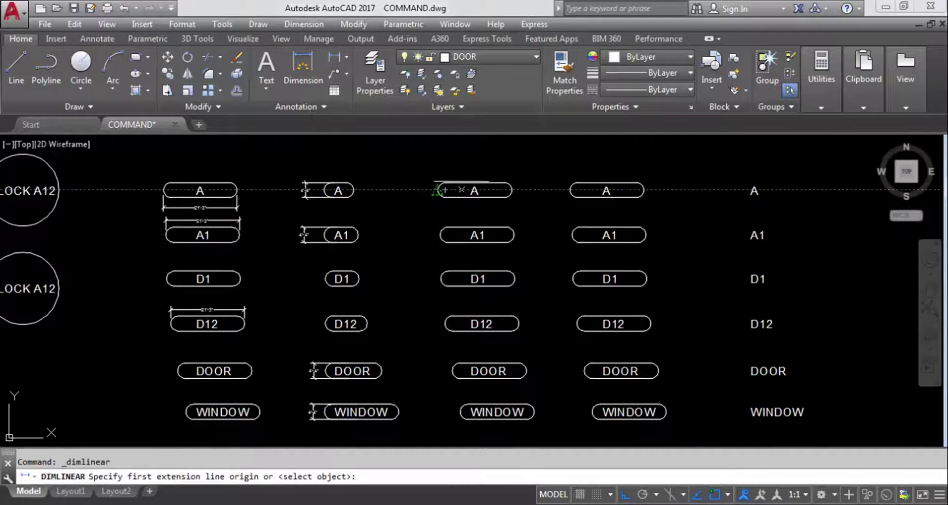
click(476, 183)
click(476, 197)
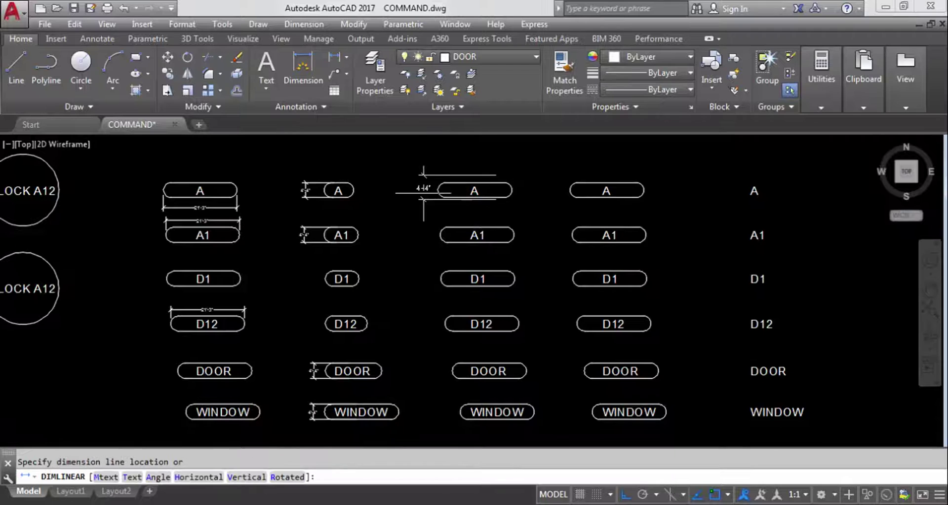
scroll(424, 195, up, 5)
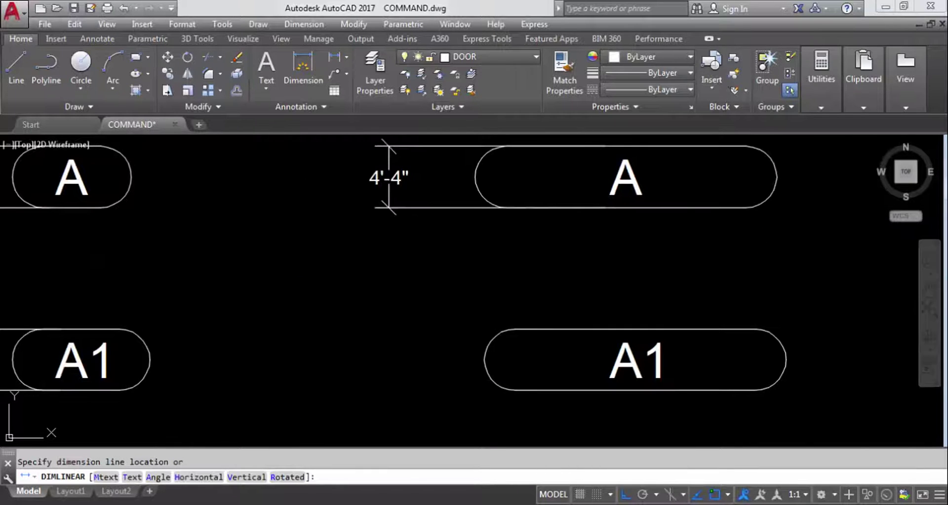
click(389, 176)
- Add a horizontal linear dimension for the width of the third-column slot around A, placed below the slot
key(Return)
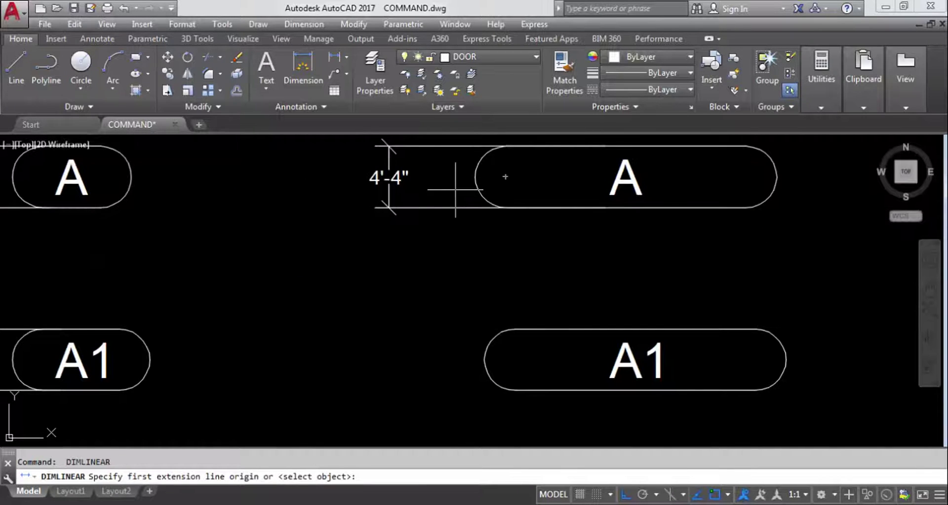
click(475, 176)
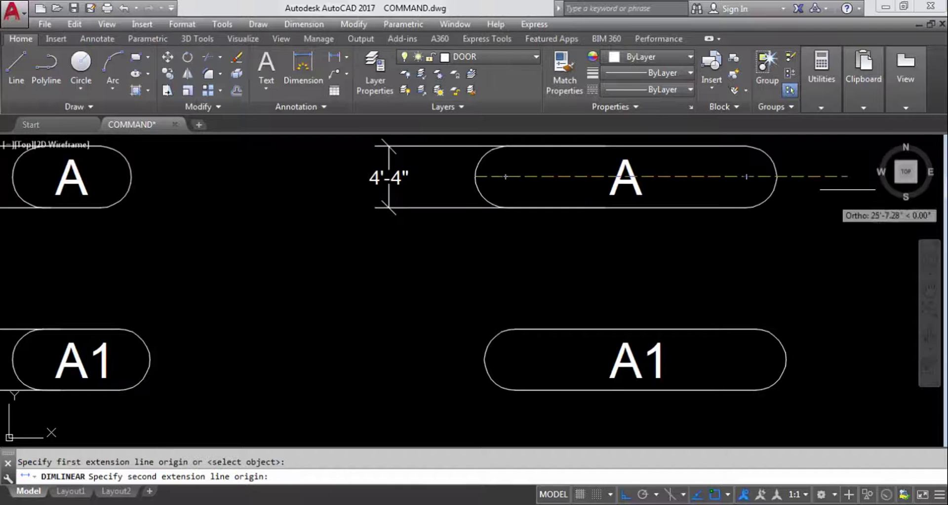
click(777, 176)
click(781, 251)
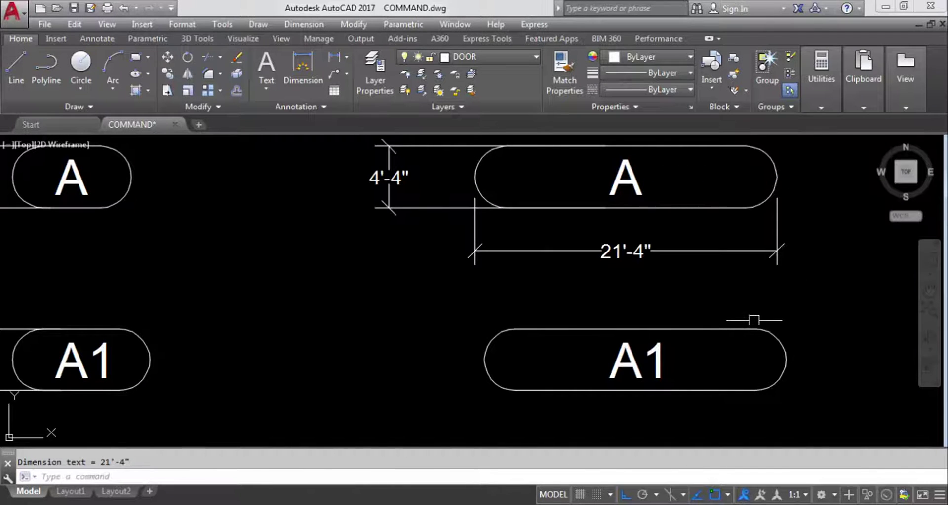
- Add a vertical linear dimension for the height of the third-column slot around A1, placed to the left of the slot
key(Return)
click(626, 326)
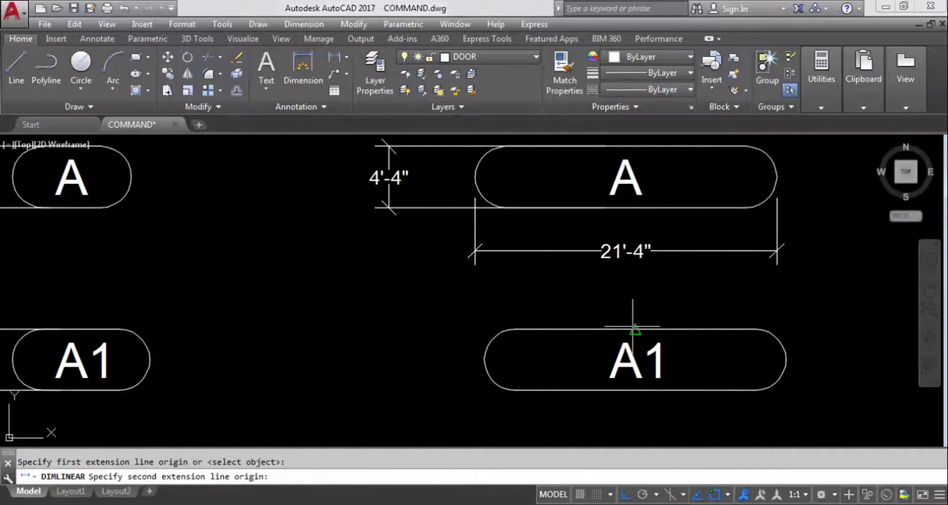
click(631, 388)
click(429, 371)
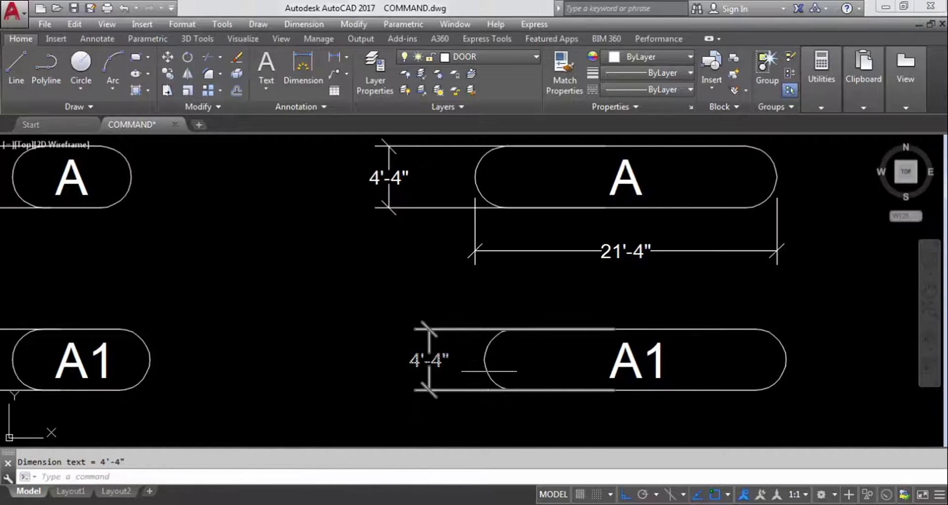
- Add a horizontal linear dimension for the width of the third-column slot around A1, placed below the slot
key(Return)
click(484, 360)
click(786, 360)
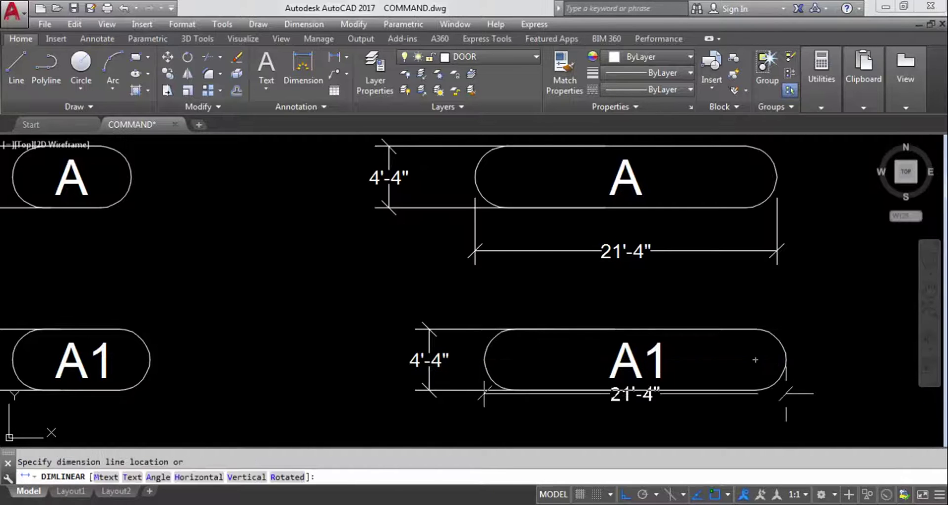
click(634, 413)
- Enclose the six texts A to WINDOW in the fifth column with variable-size slots using TCIRCLE and offset factor 0.35
scroll(592, 252, down, 2)
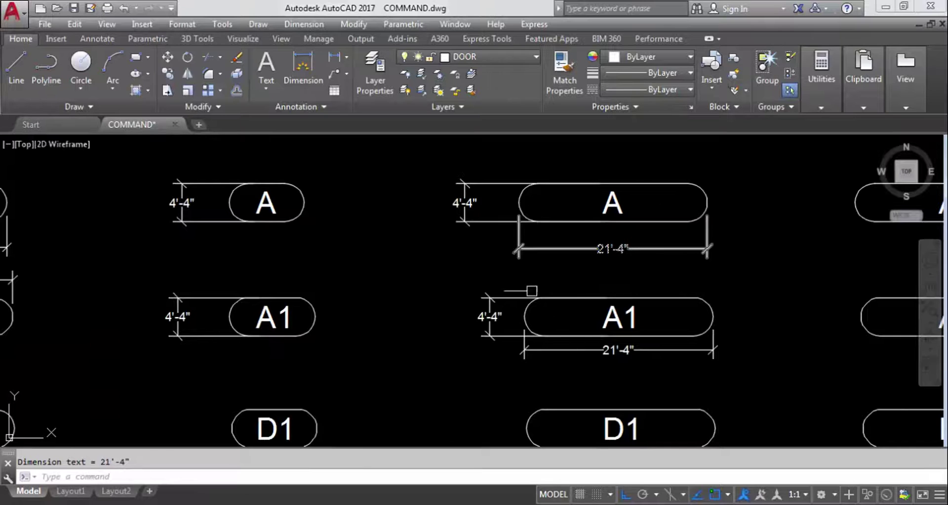
scroll(532, 291, down, 4)
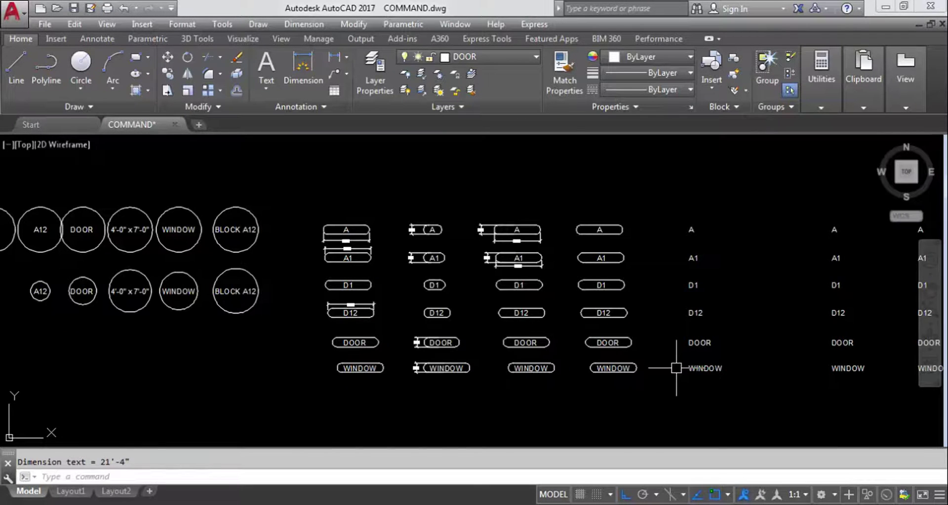
text(TCIRCLE)
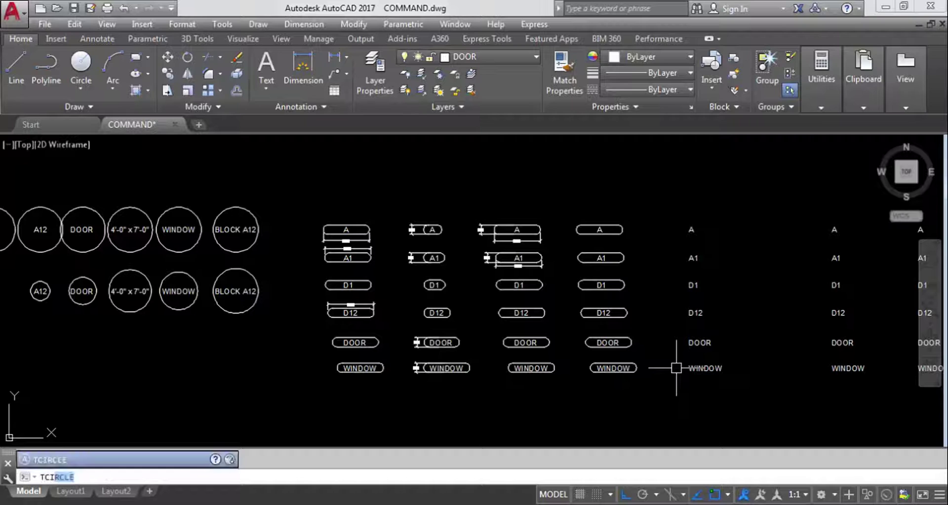
key(Return)
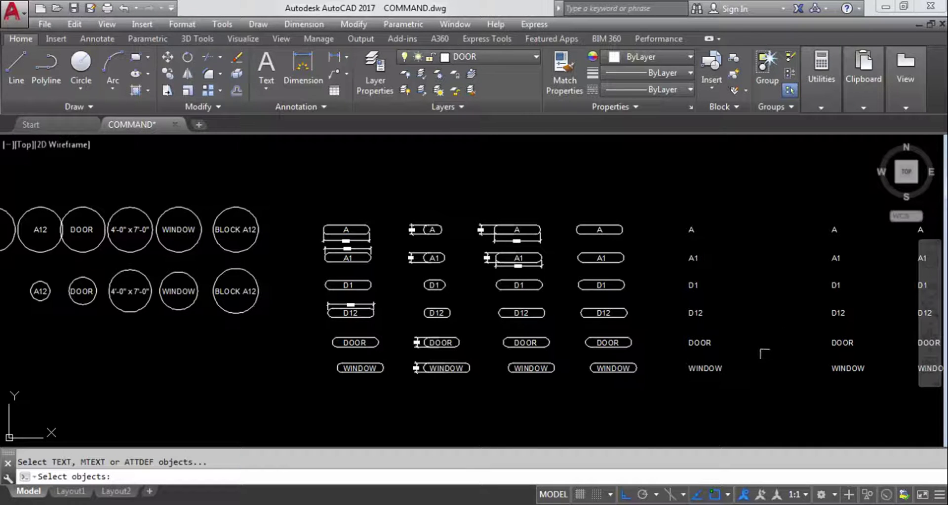
click(749, 390)
click(666, 200)
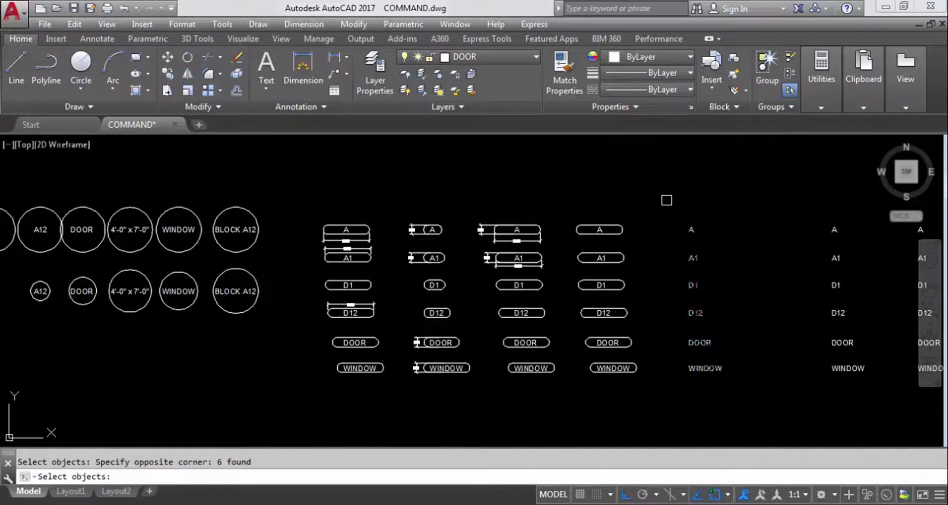
key(Return)
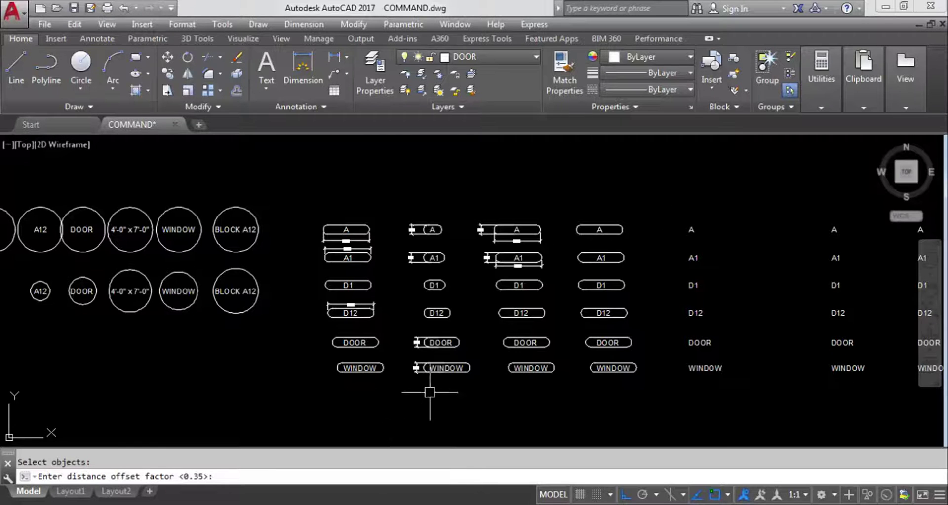
key(Return)
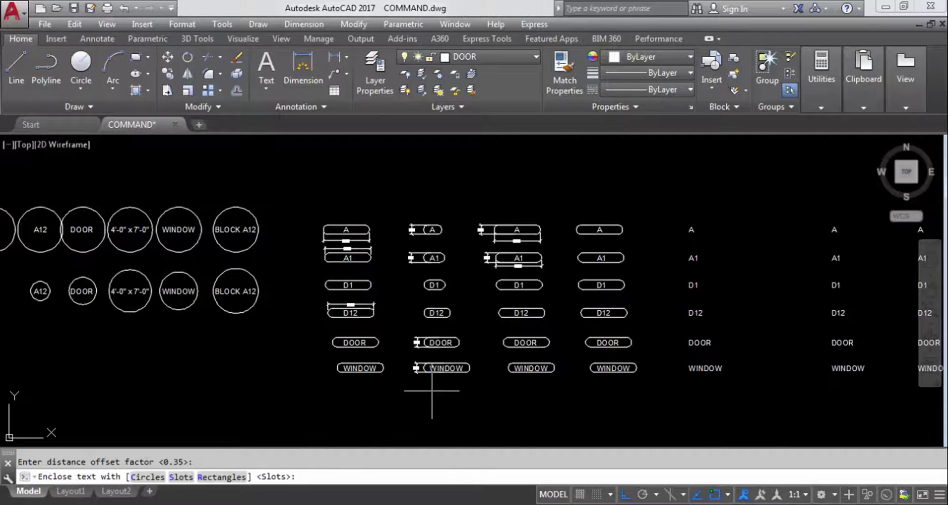
click(184, 476)
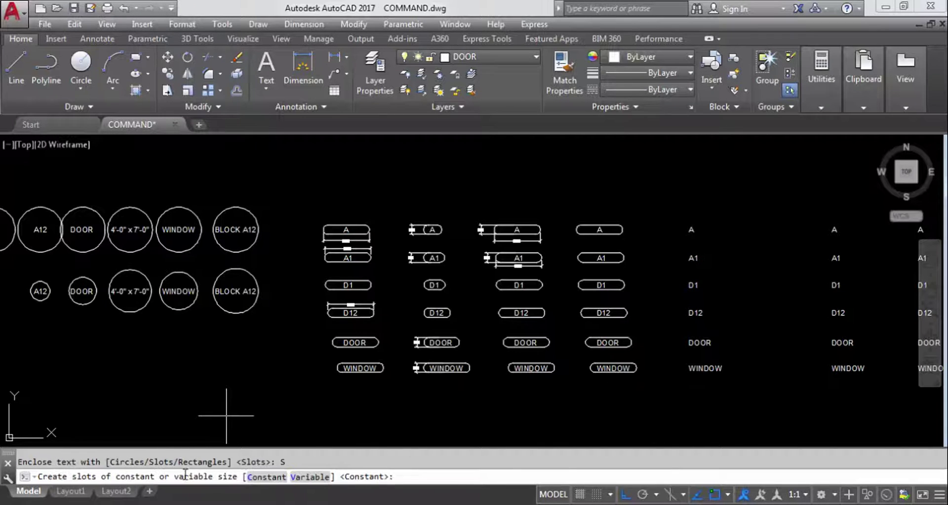
click(303, 477)
scroll(739, 338, up, 2)
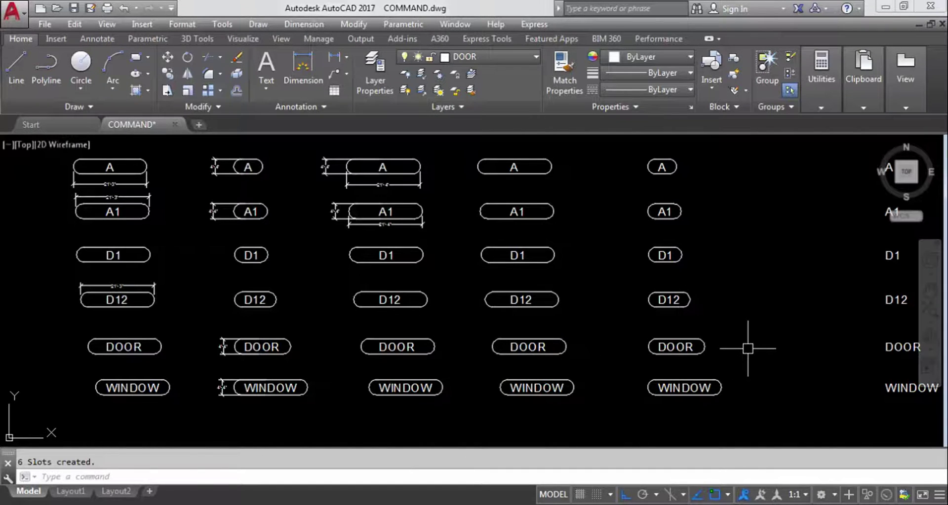
- Enclose the first unenclosed text column, right of the variable-size slots, in rectangles of constant width using TCIRCLE with offset factor 0.35
scroll(747, 349, down, 5)
scroll(673, 289, up, 5)
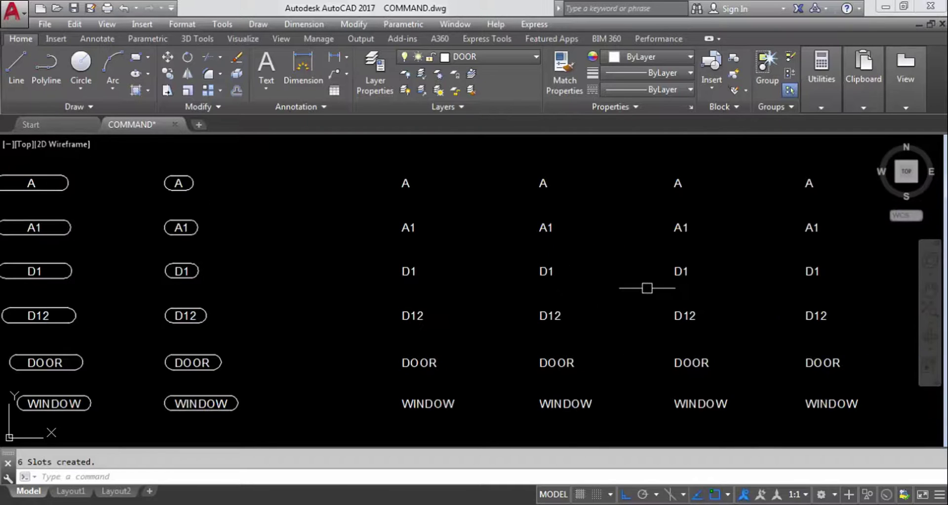
scroll(460, 270, down, 2)
text(T)
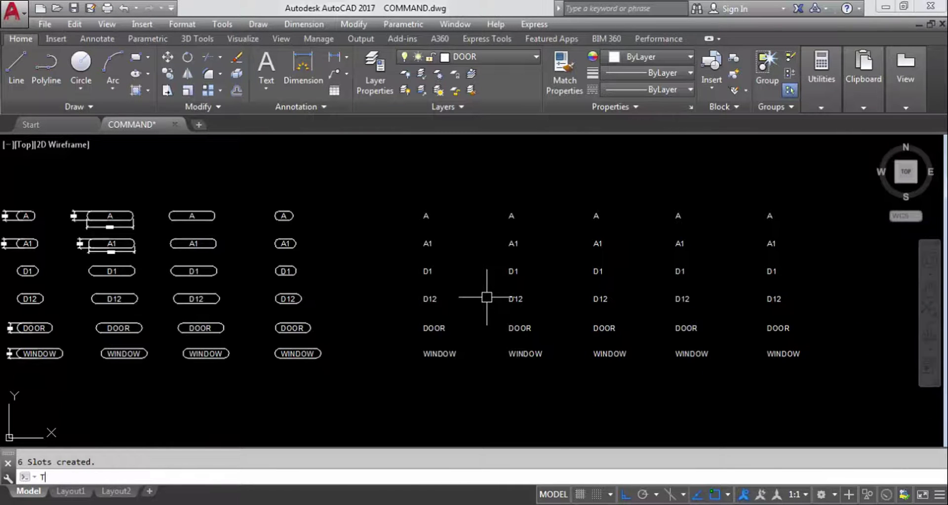
text(CIRCLE)
key(Return)
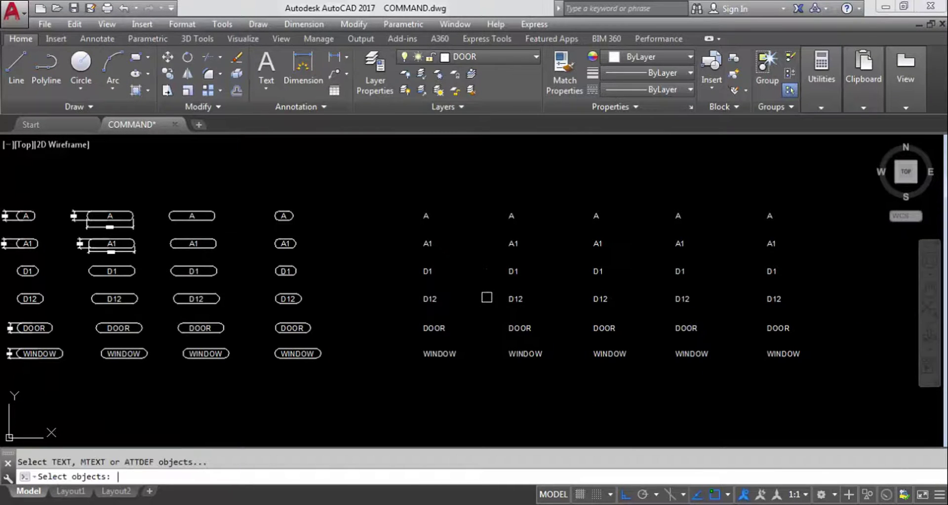
click(471, 375)
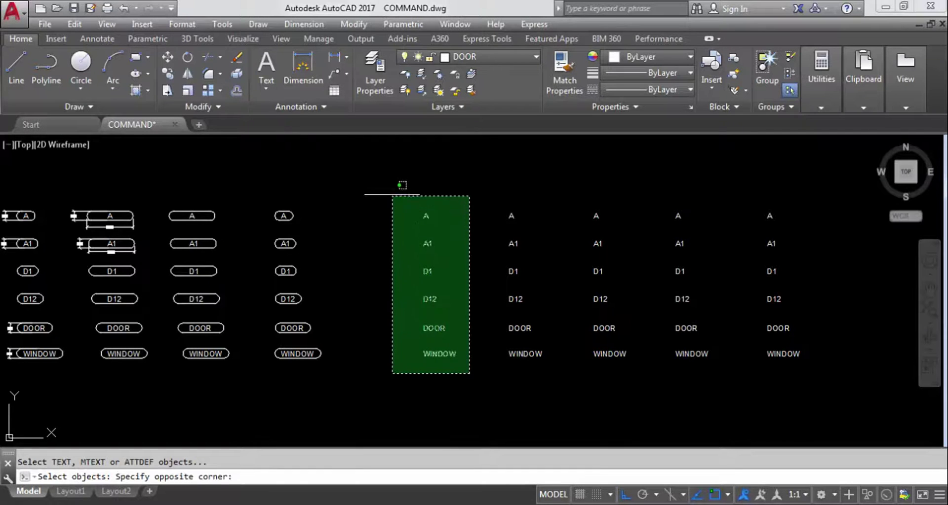
click(392, 187)
key(Return)
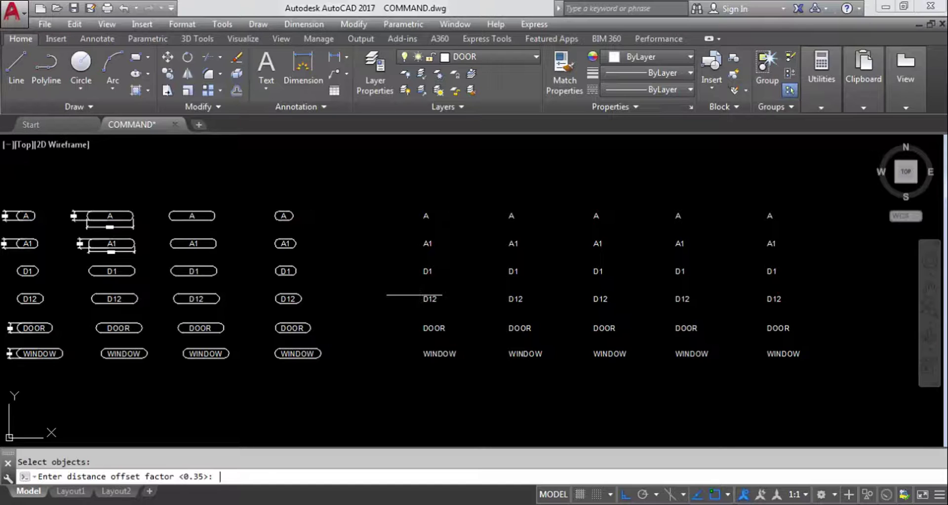
key(Return)
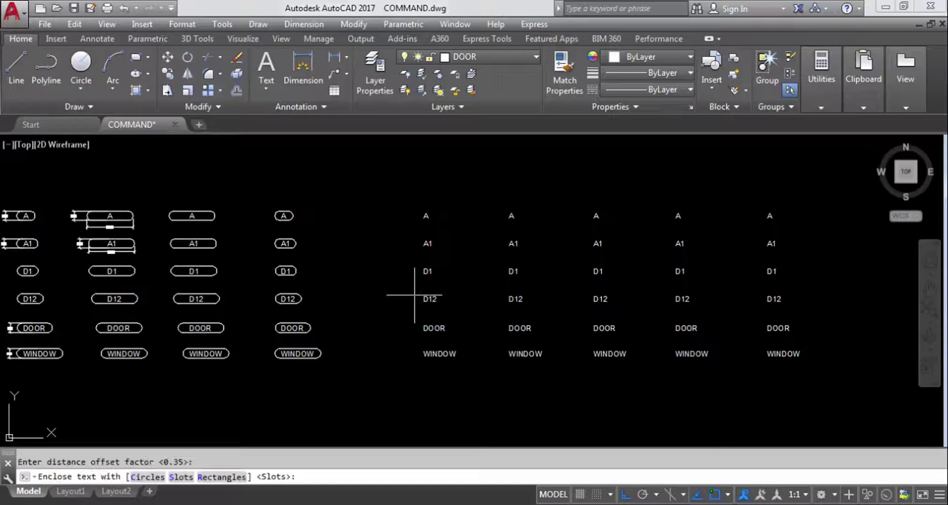
click(221, 477)
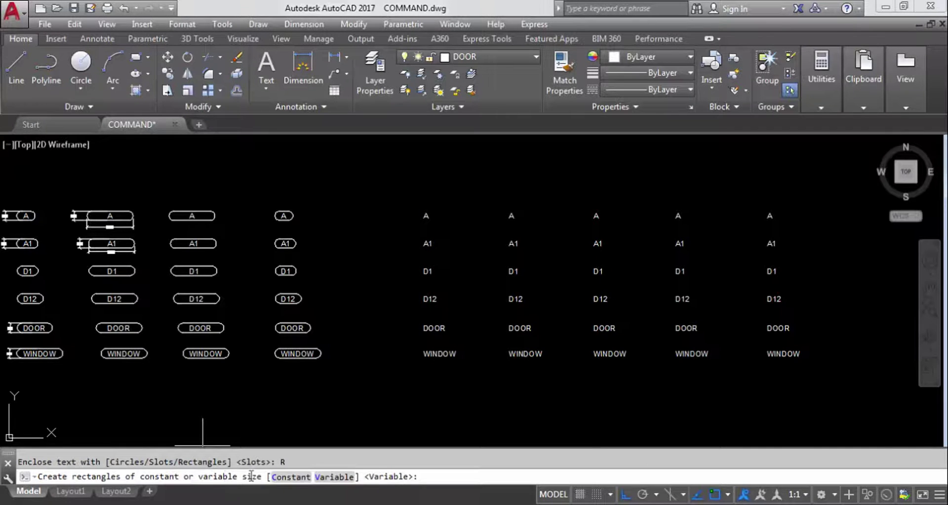
click(291, 477)
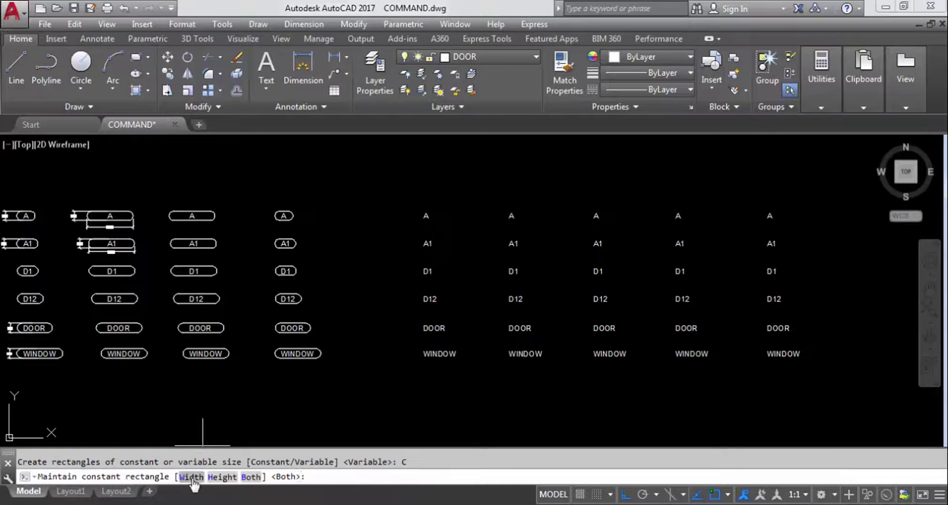
click(192, 477)
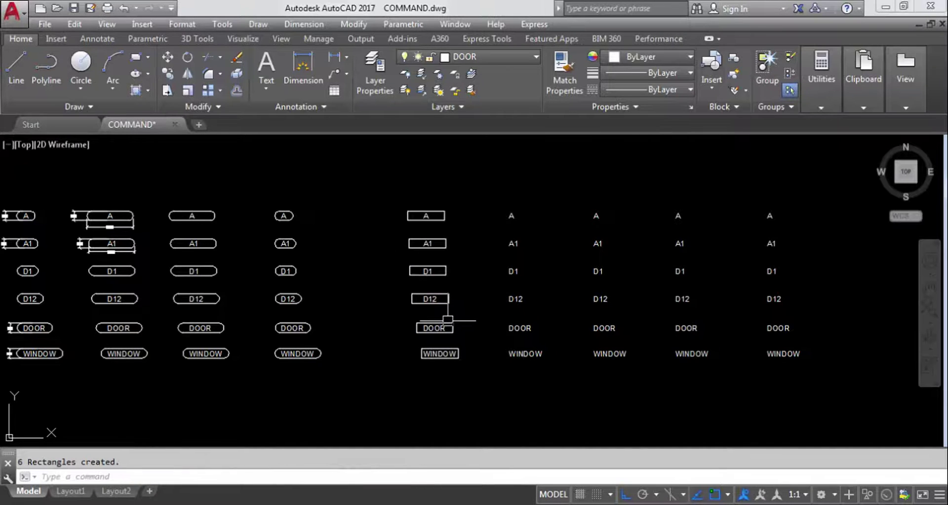
- Enclose the text column right of the constant-width rectangles in rectangles of constant height using TCIRCLE with offset factor 0.35
scroll(451, 324, up, 2)
scroll(421, 214, down, 2)
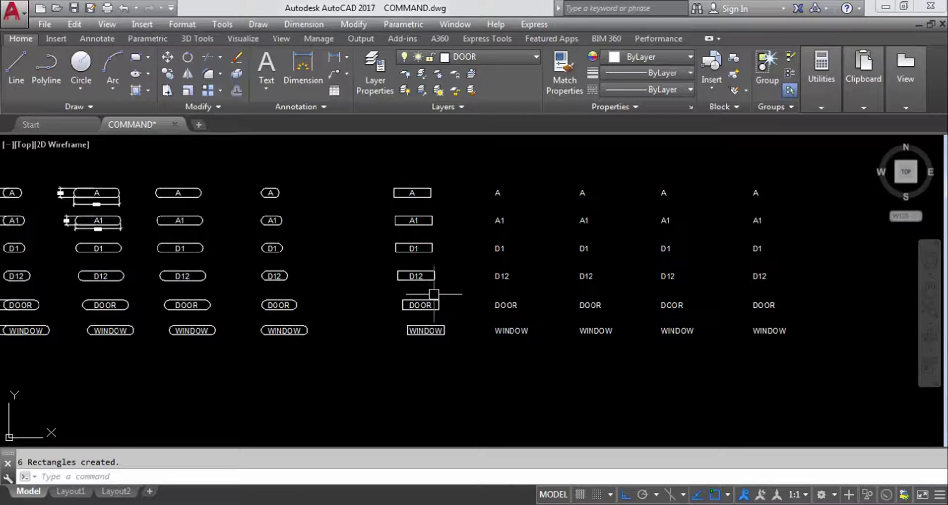
key(Return)
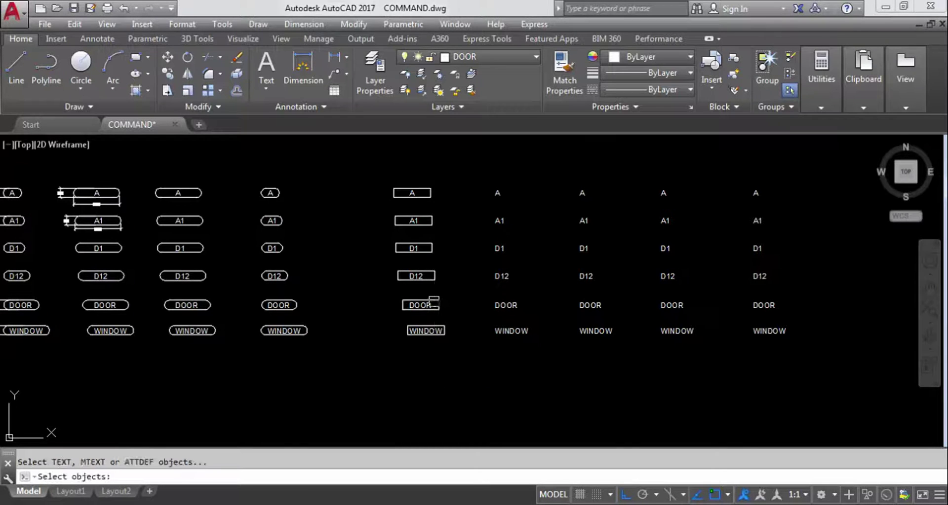
click(546, 347)
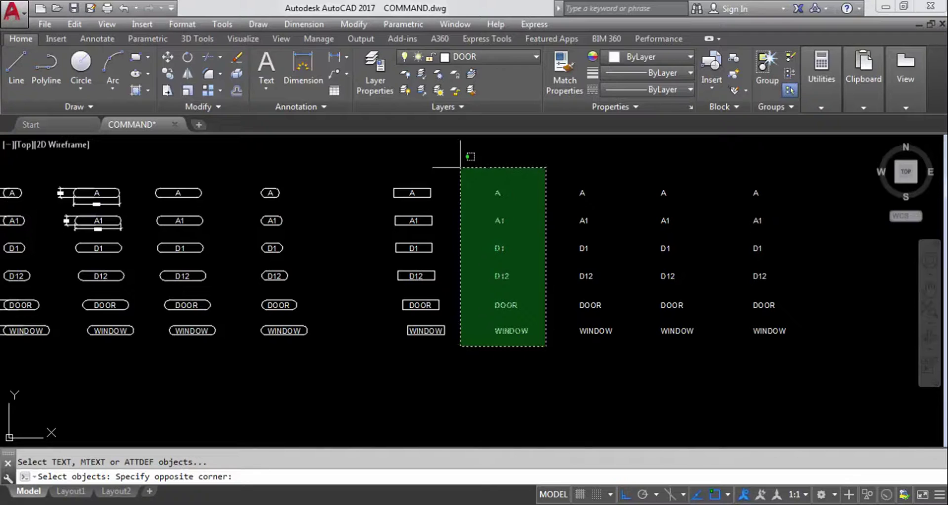
click(461, 168)
key(Return)
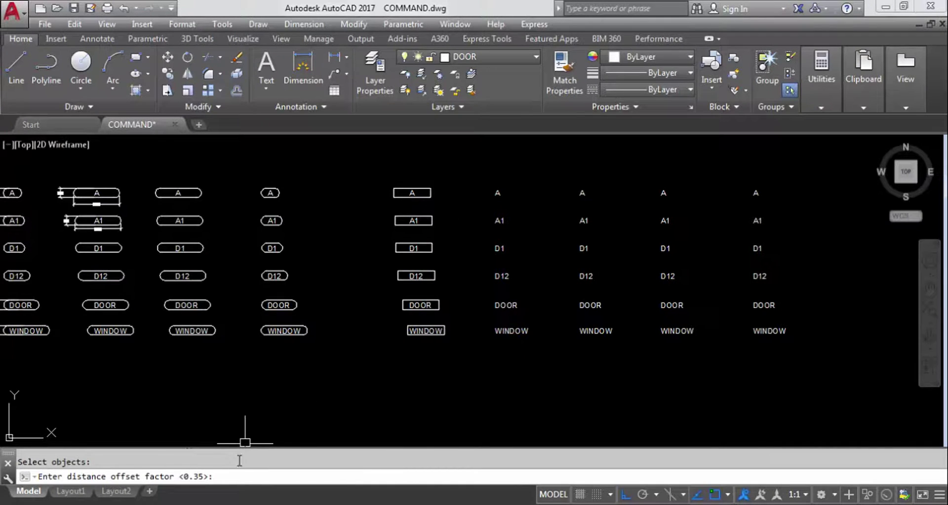
key(Return)
click(225, 477)
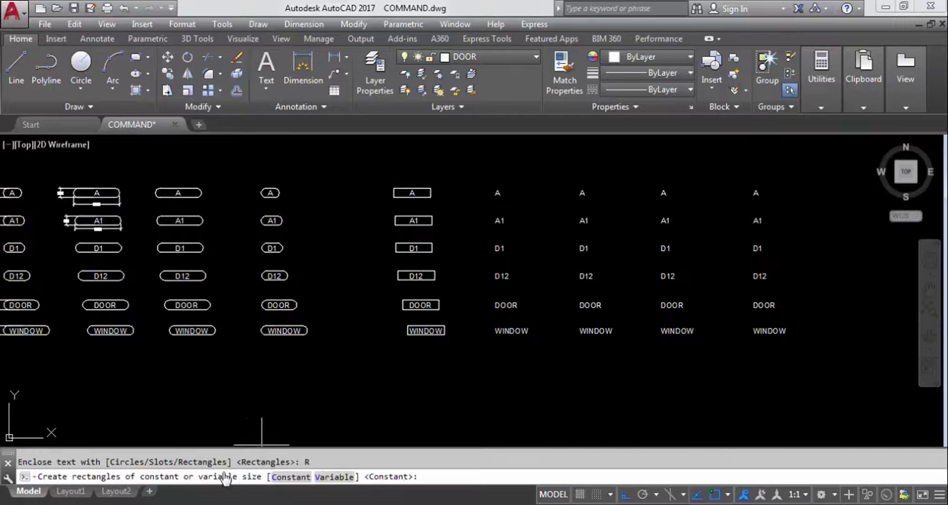
click(286, 477)
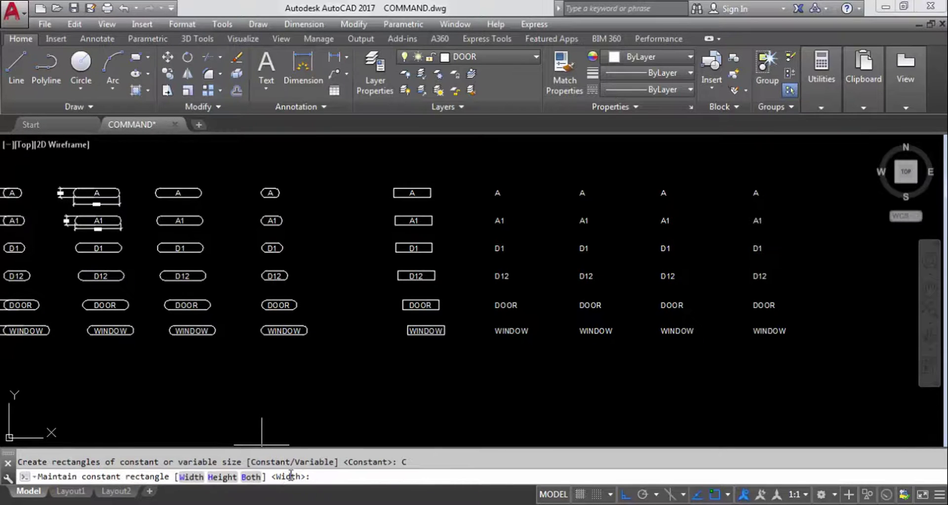
click(222, 478)
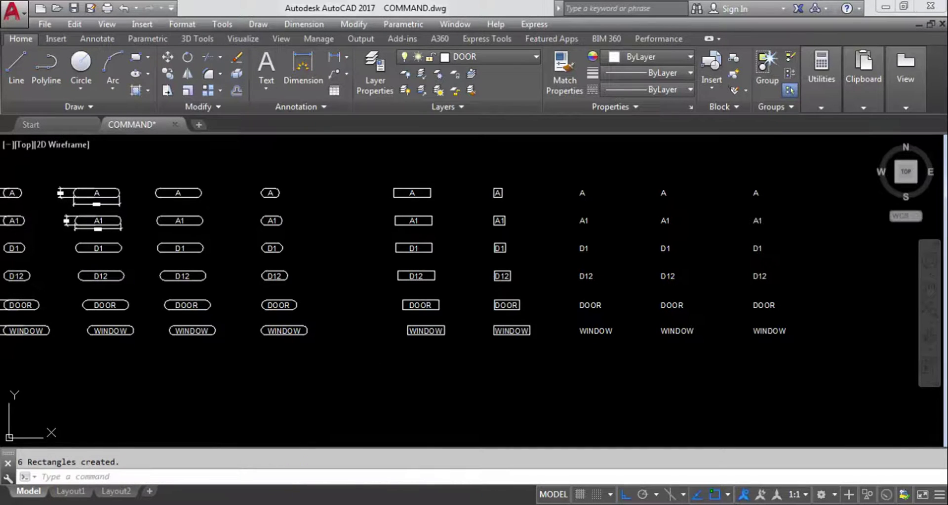
- Enclose the text column right of the constant-height rectangles in rectangles with both width and height constant, using TCIRCLE with offset factor 0.35
scroll(509, 191, up, 2)
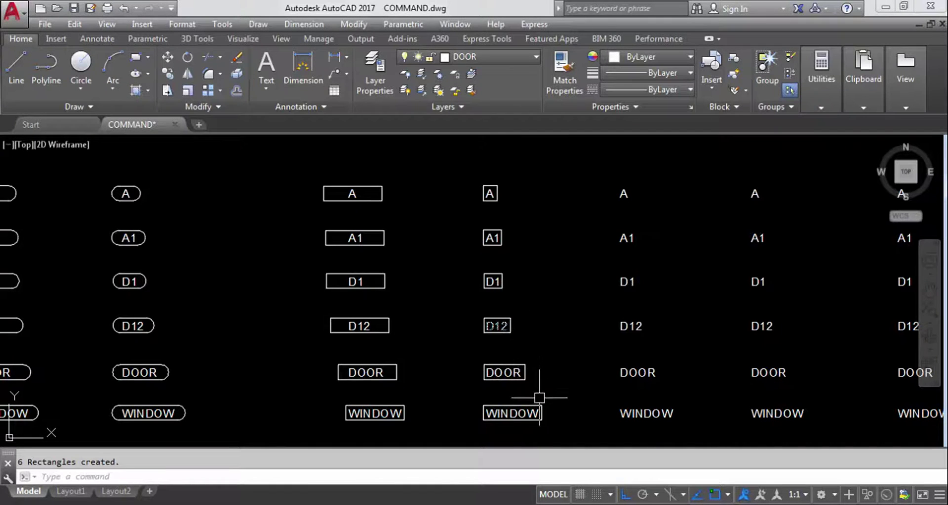
scroll(377, 317, down, 2)
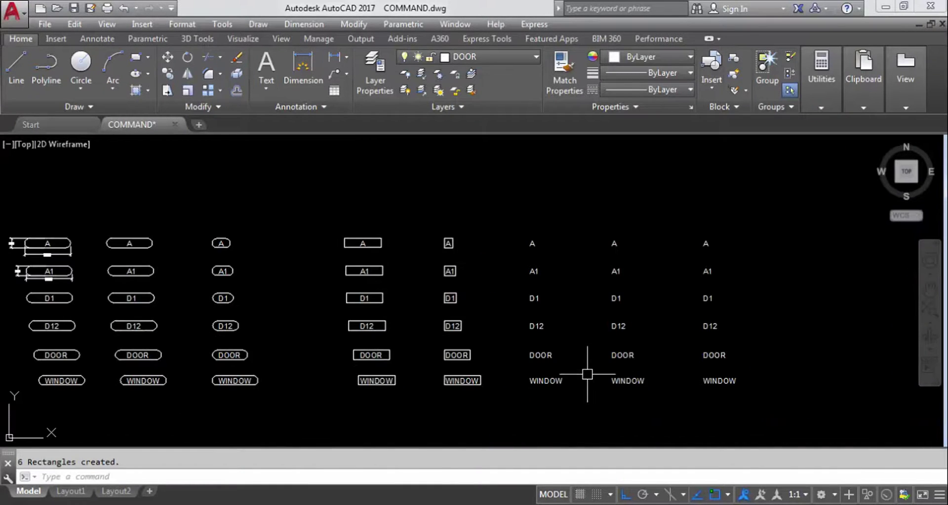
text(T)
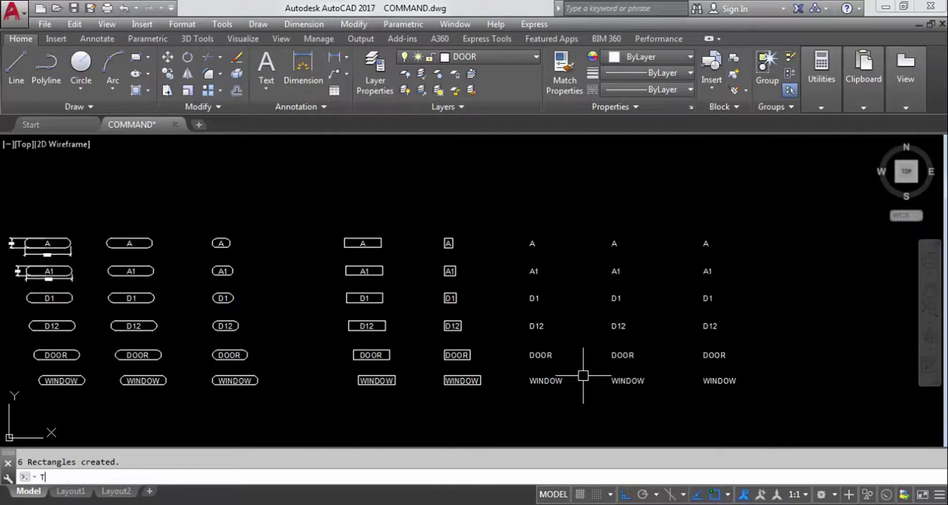
text(CIRCLE)
key(Return)
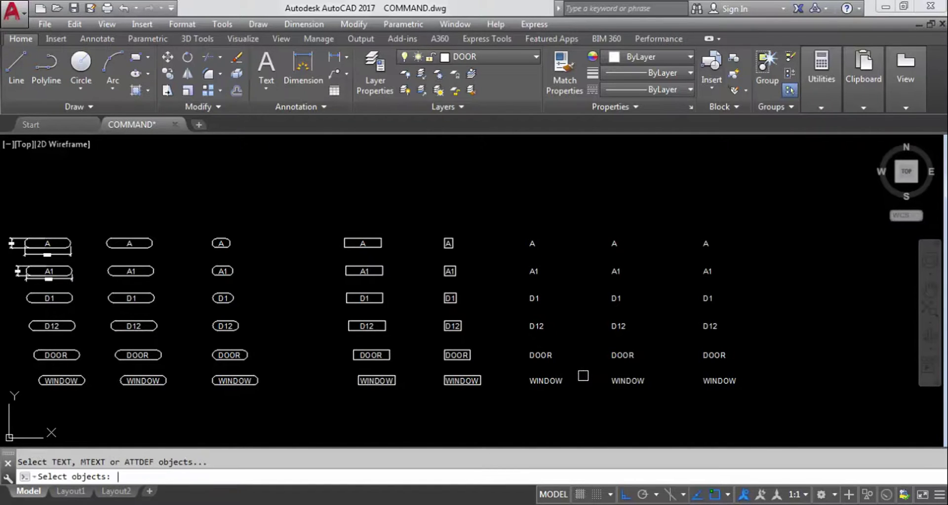
click(572, 406)
click(509, 215)
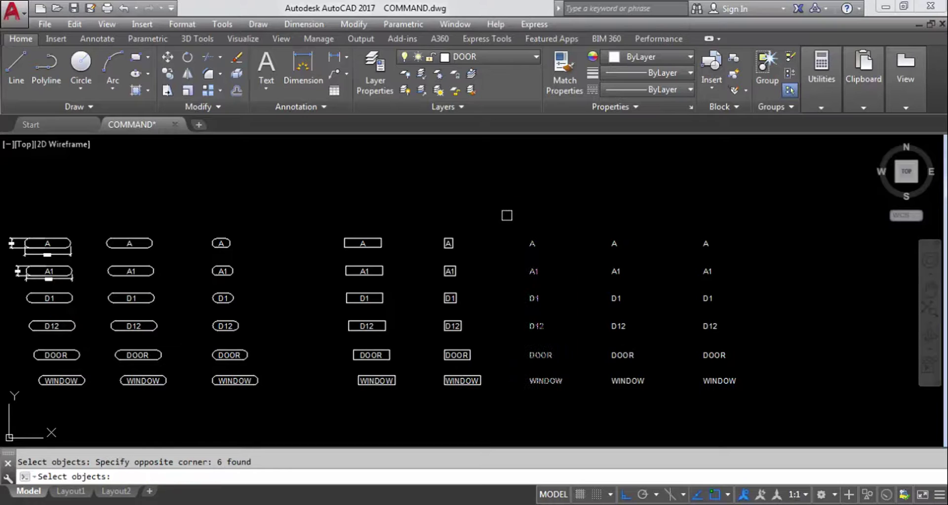
key(Return)
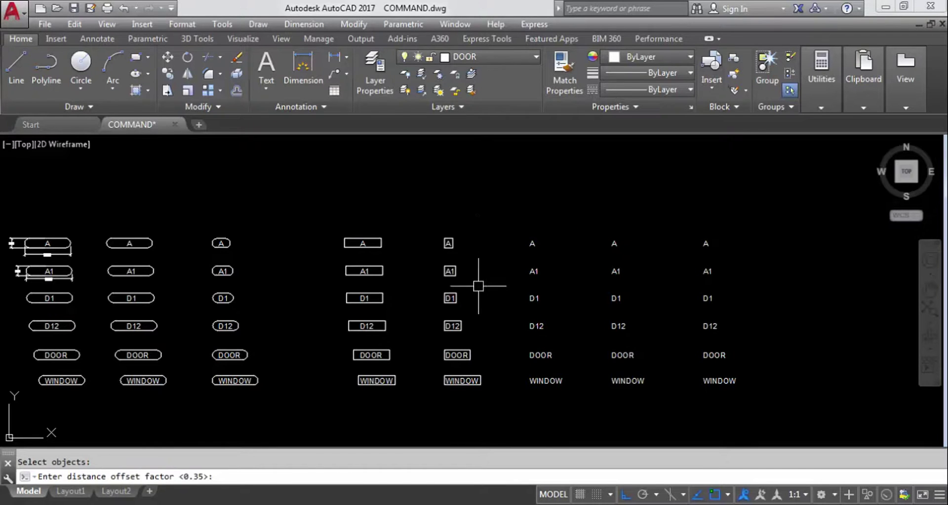
key(Return)
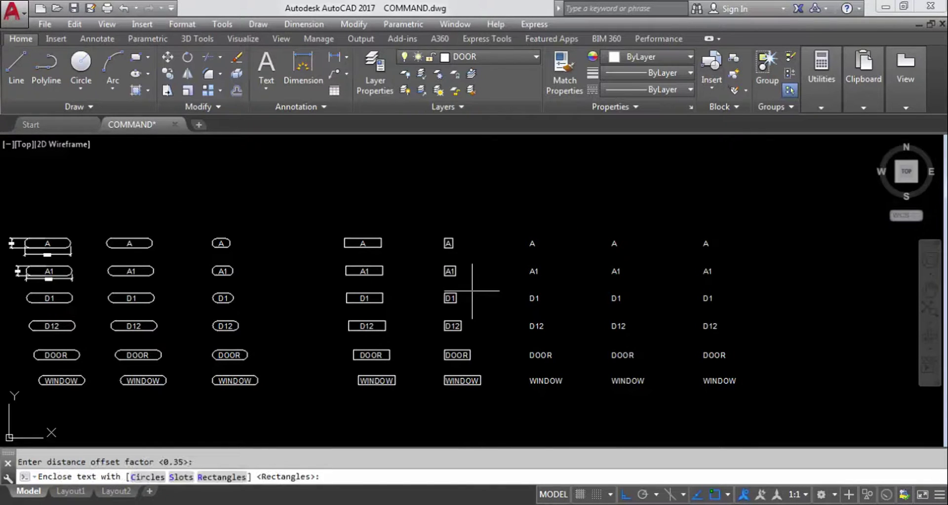
click(232, 476)
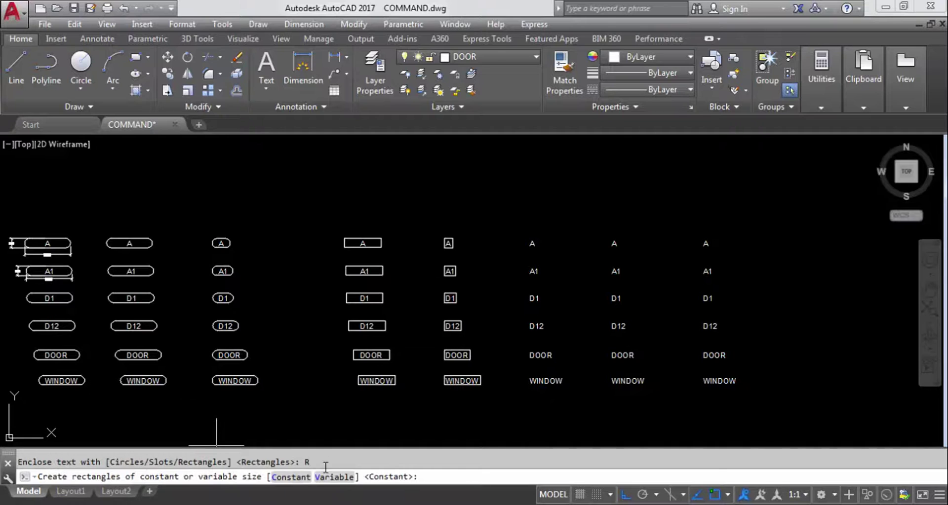
click(296, 477)
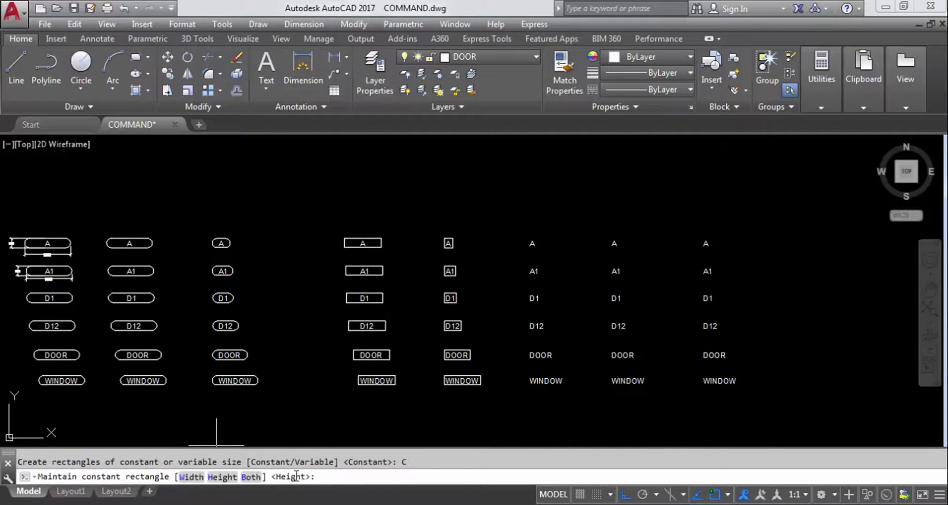
click(251, 477)
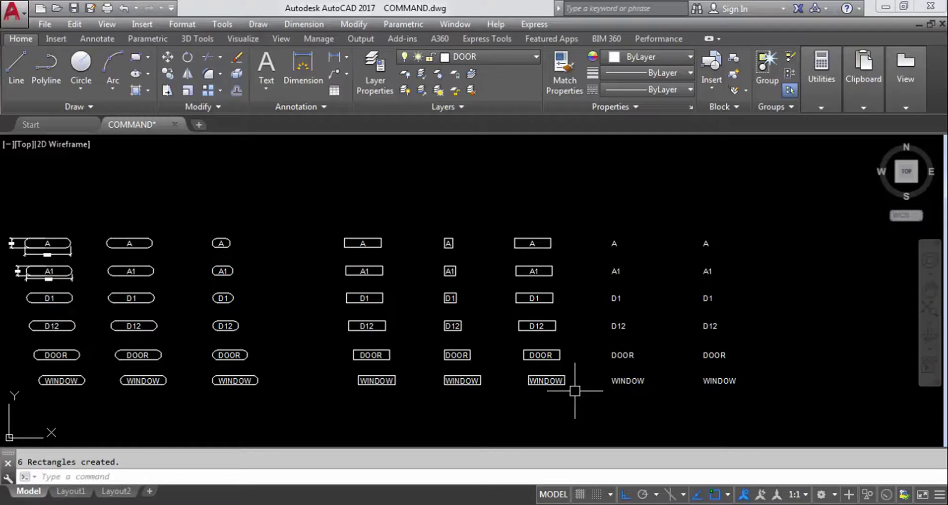
- Enclose the text column right of the rectangles with constant width and height in variable-size rectangles, using TCIRCLE with offset factor 0.35
key(Return)
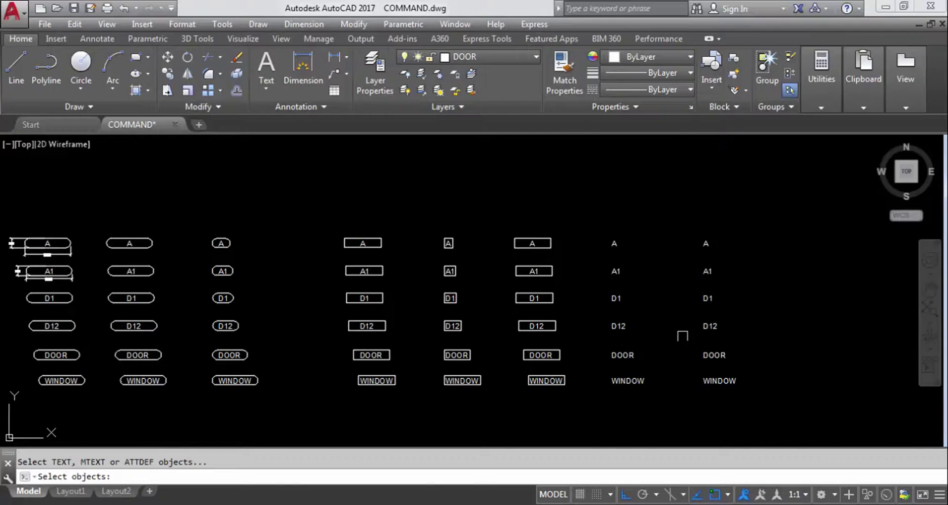
click(663, 399)
click(591, 218)
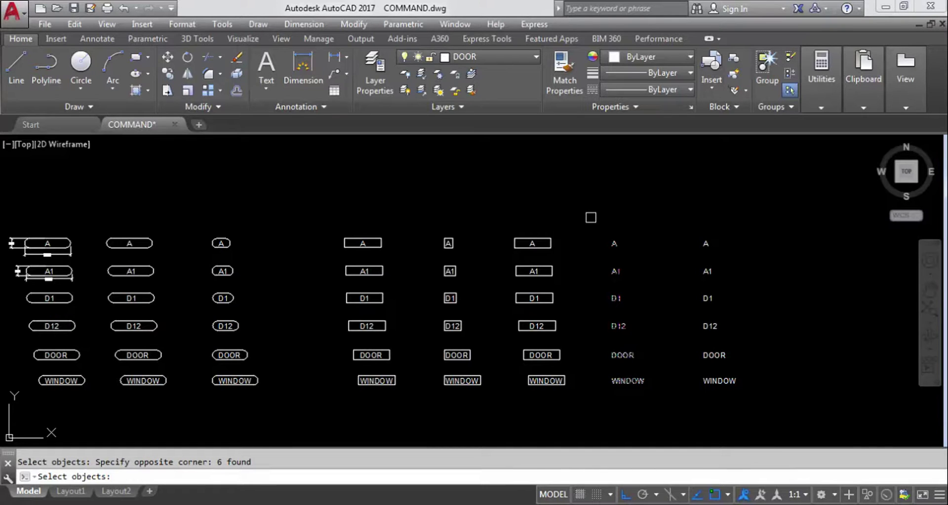
key(Return)
key(Return)
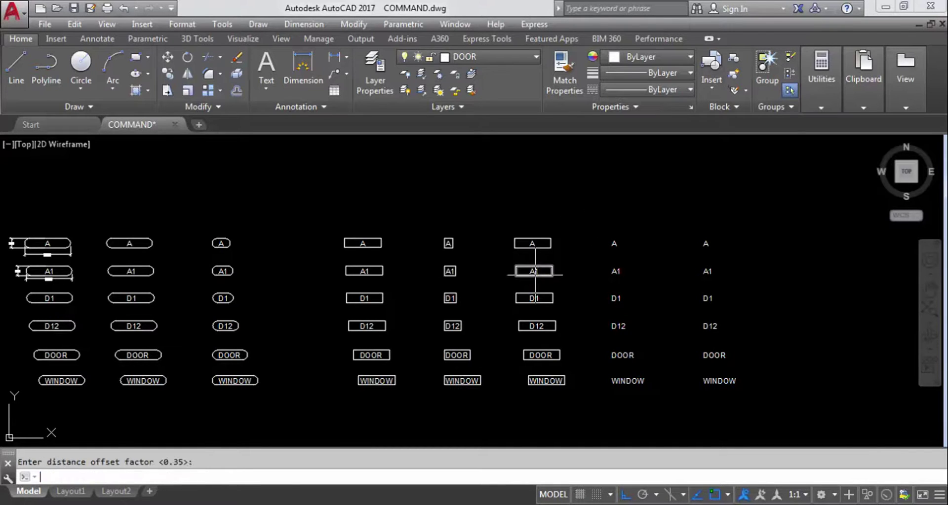
click(231, 476)
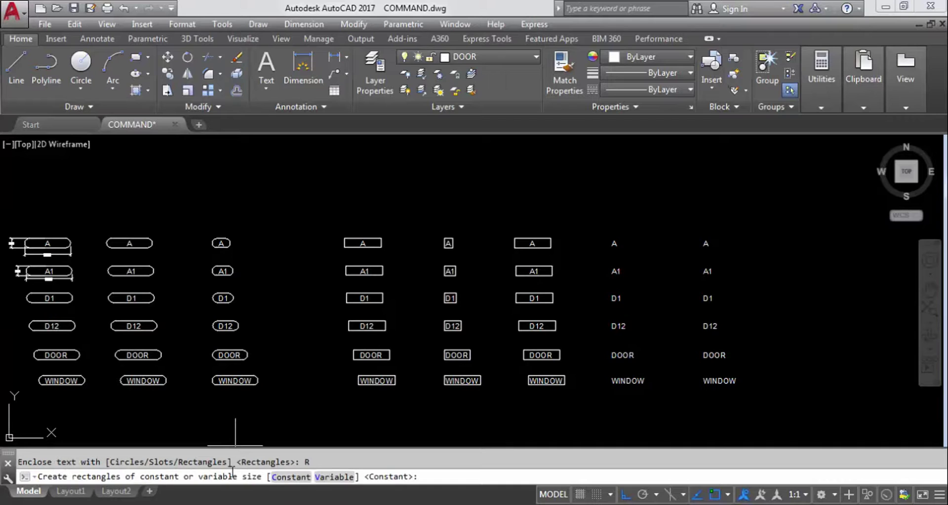
click(339, 478)
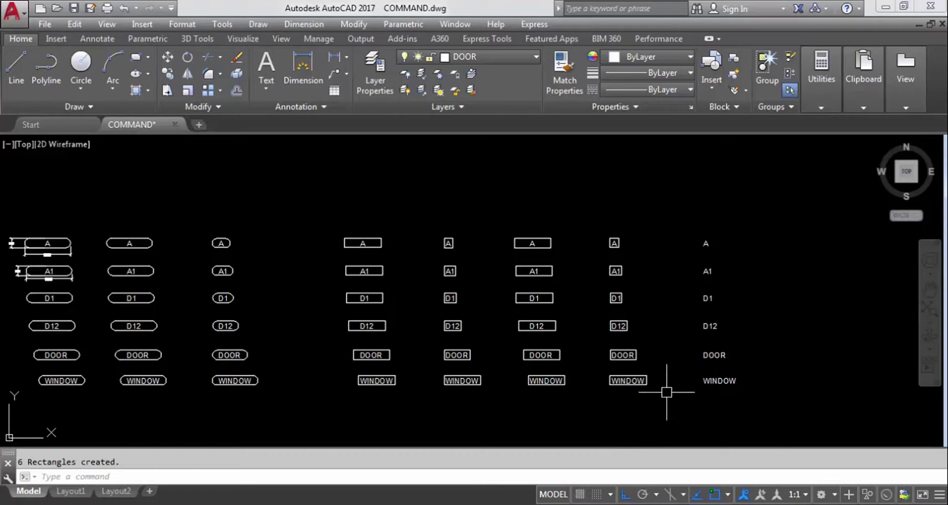
- Enclose the last unenclosed text column in rectangles of constant width, using TCIRCLE with offset factor 0.8
key(Return)
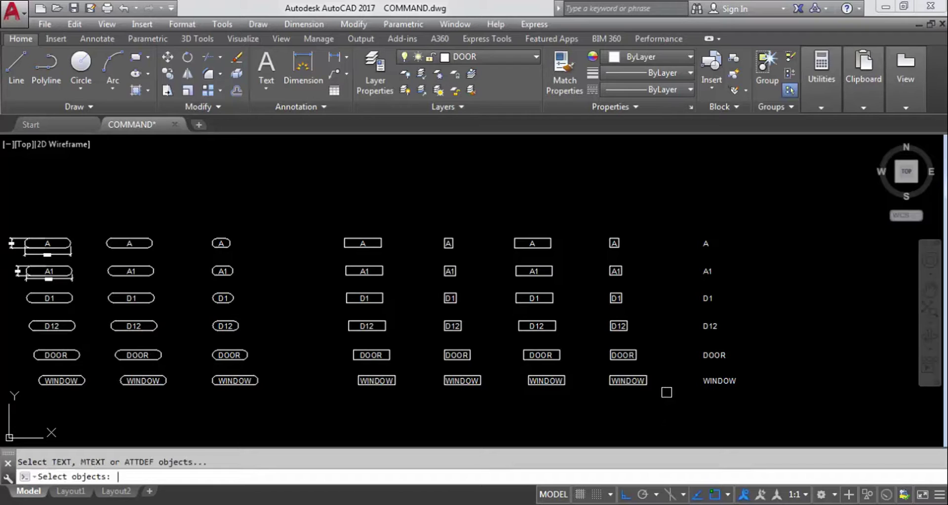
click(748, 410)
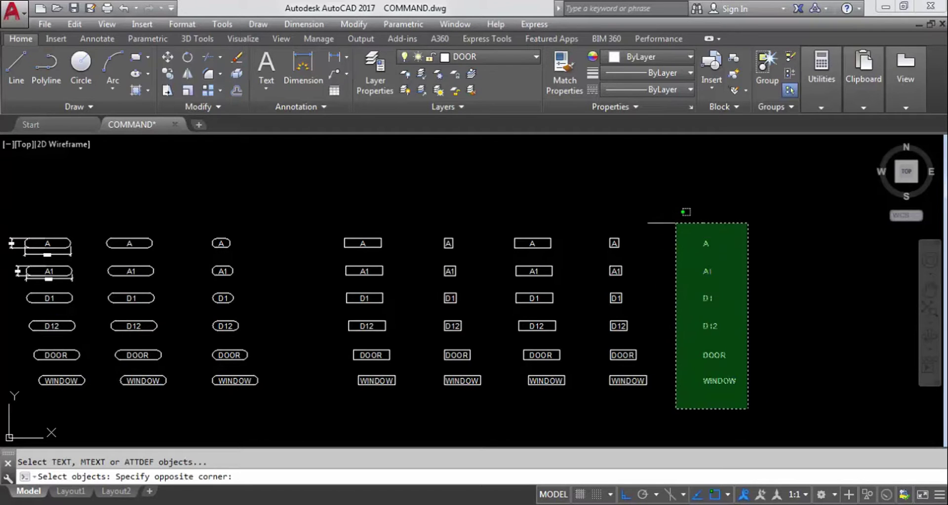
click(648, 221)
key(Return)
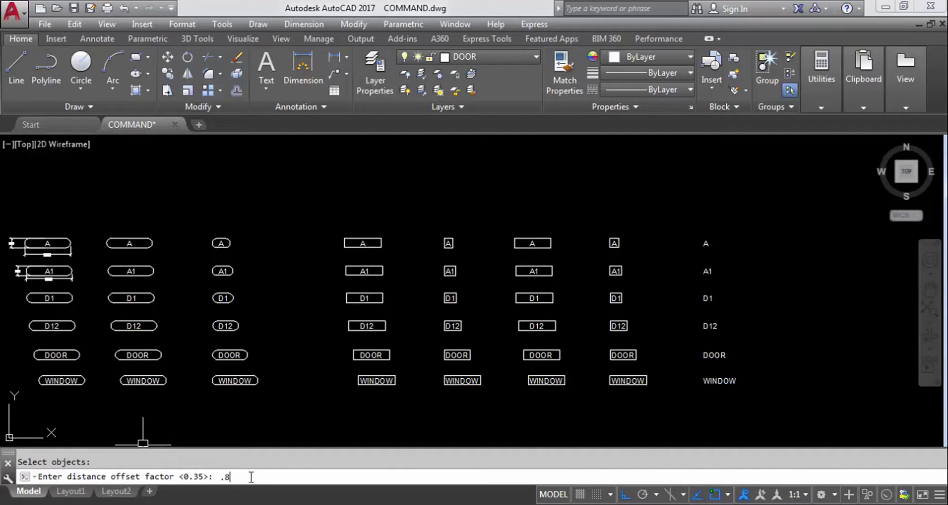
key(Return)
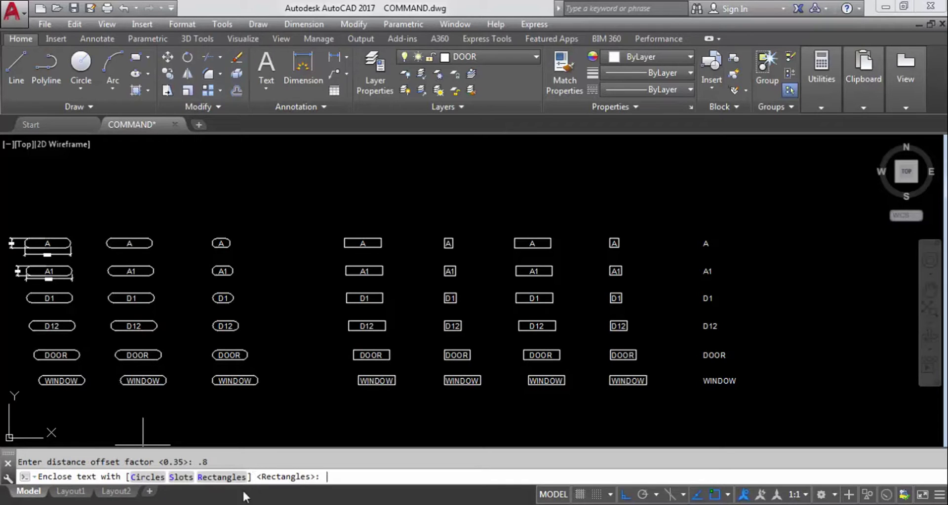
click(210, 477)
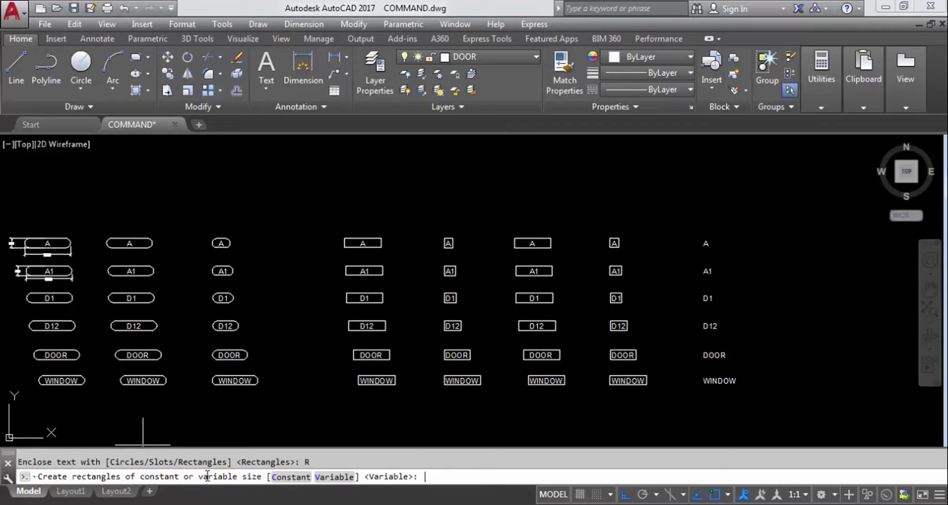
click(303, 477)
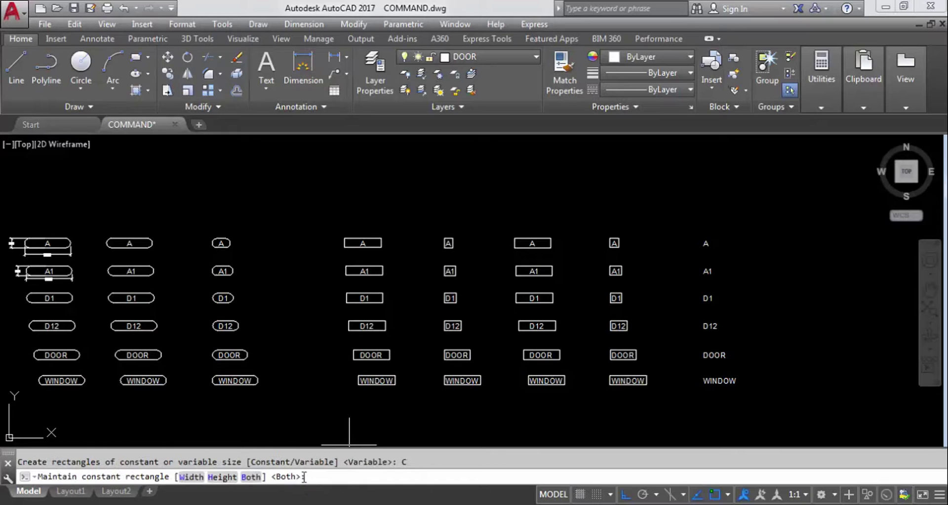
click(189, 477)
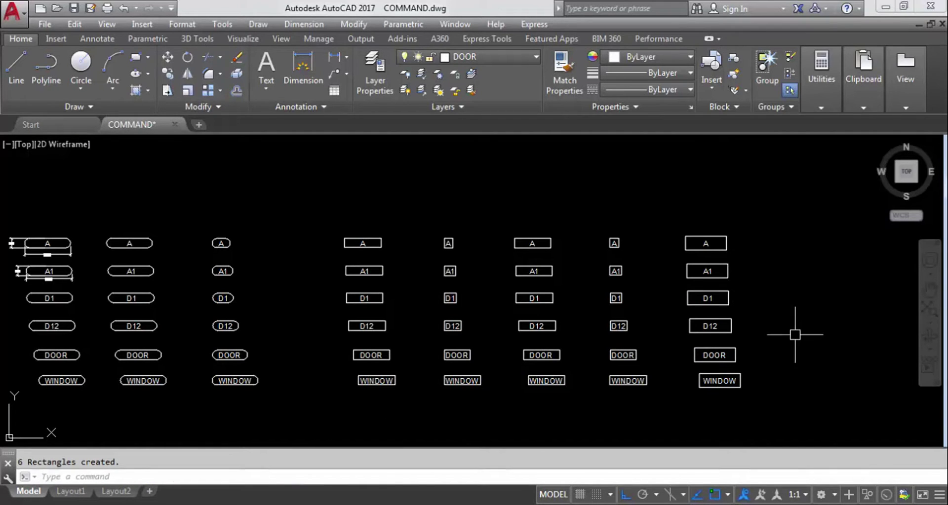
scroll(736, 238, up, 2)
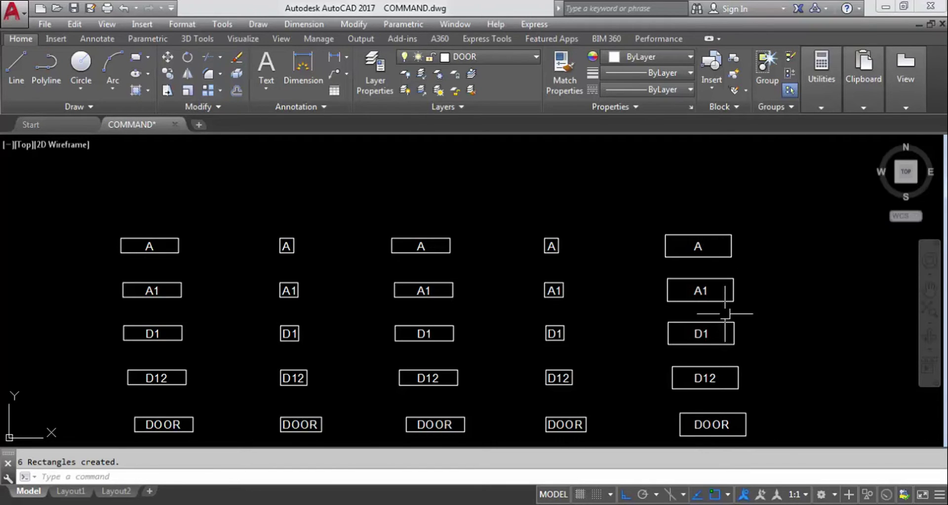
scroll(528, 193, down, 2)
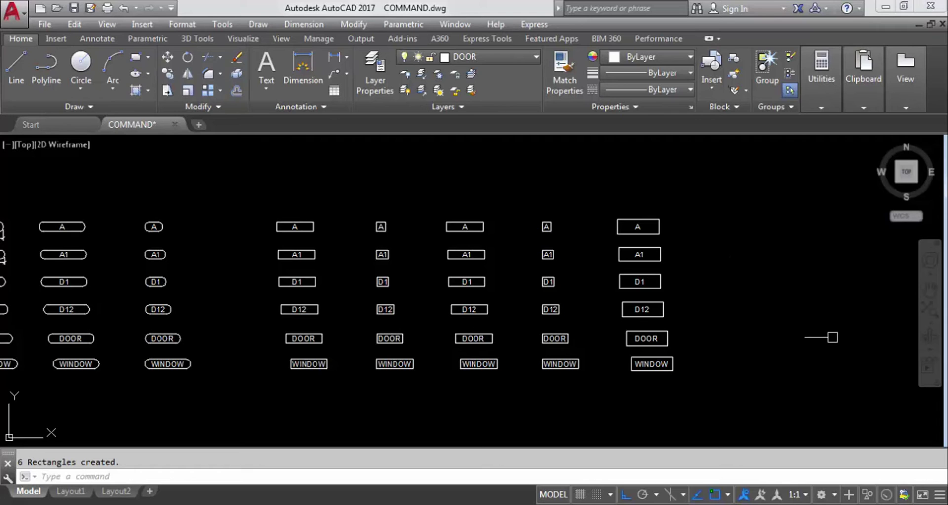
scroll(808, 341, down, 2)
scroll(789, 289, up, 2)
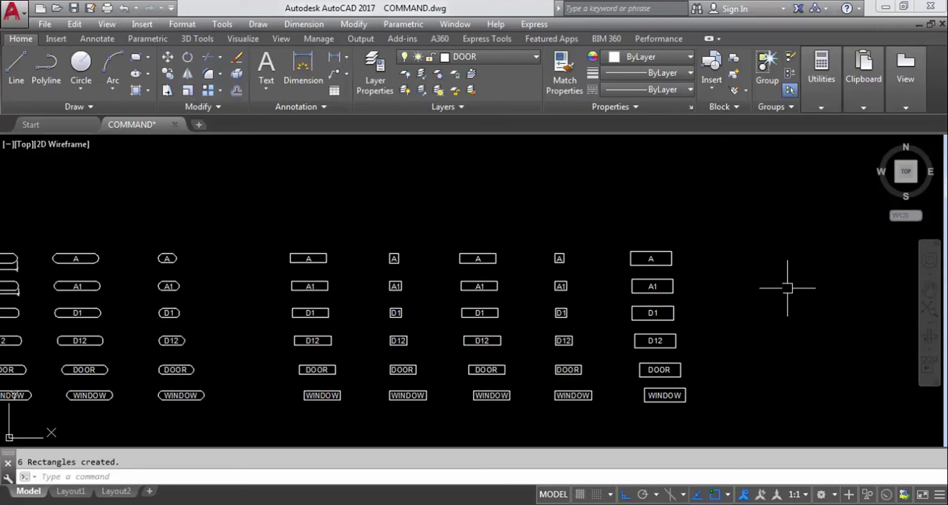